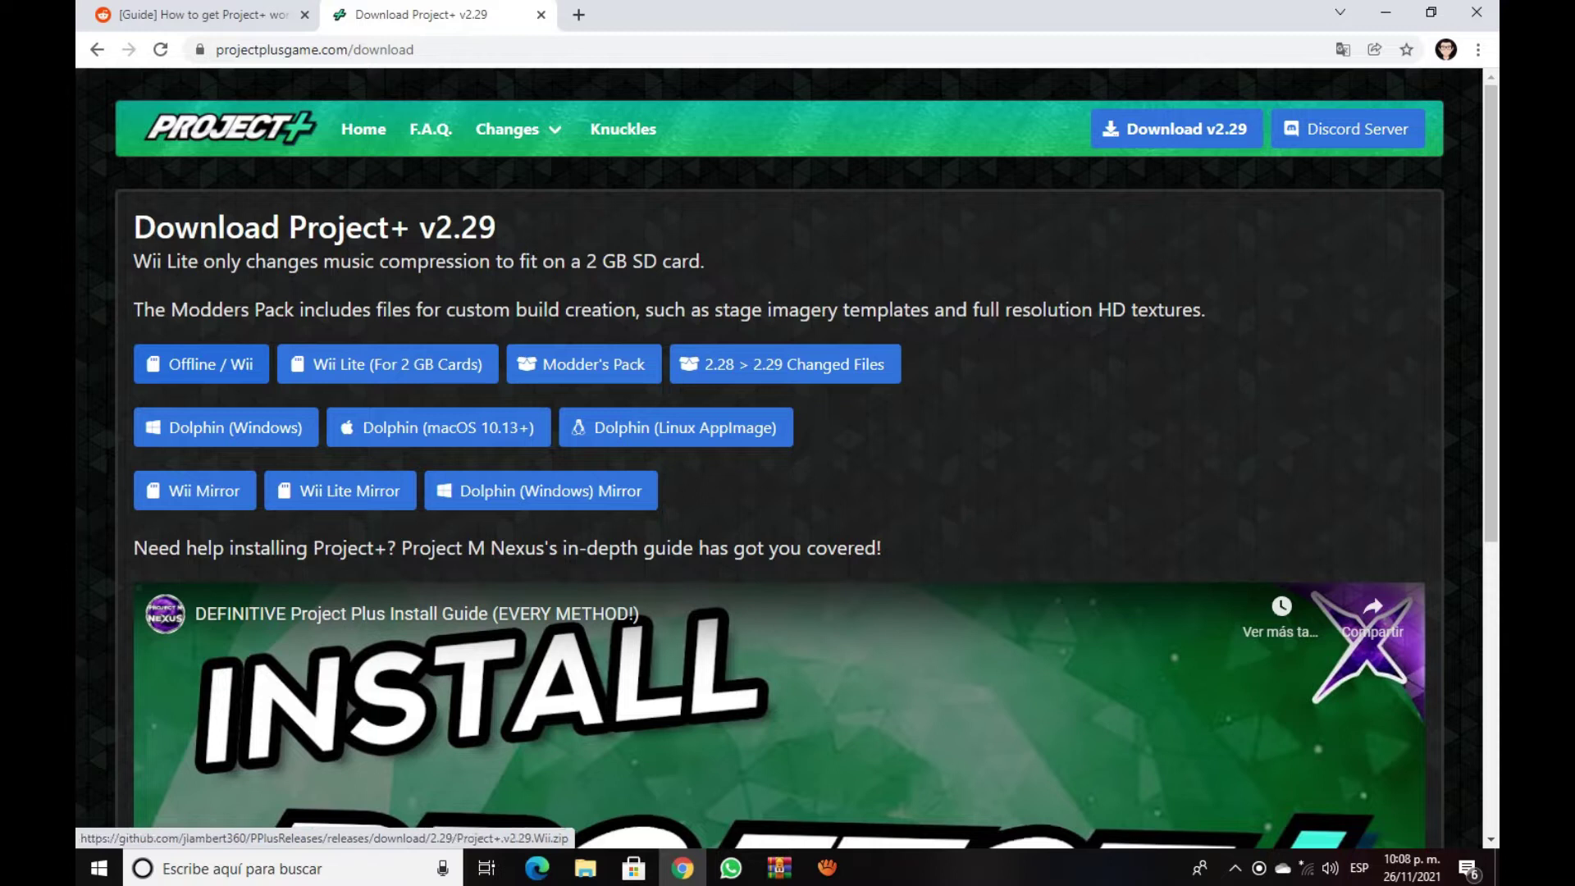
Switch from the browser to File Explorer and bring up the Downloads folder window
{"action": "left_click", "coordinate": [1386, 13]}
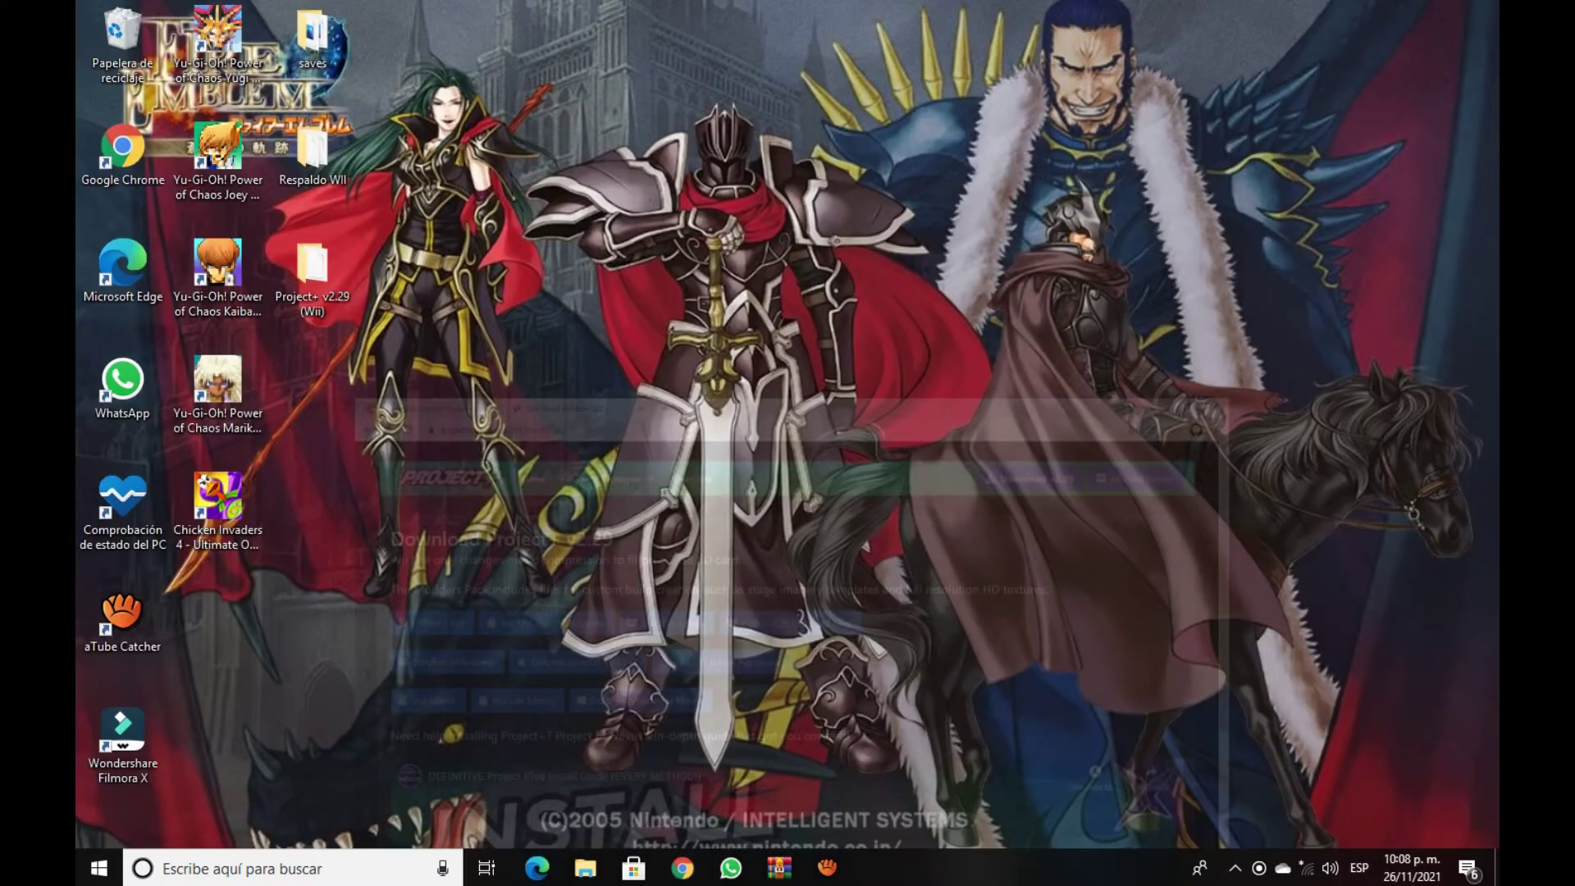
{"action": "mouse_move", "coordinate": [585, 867]}
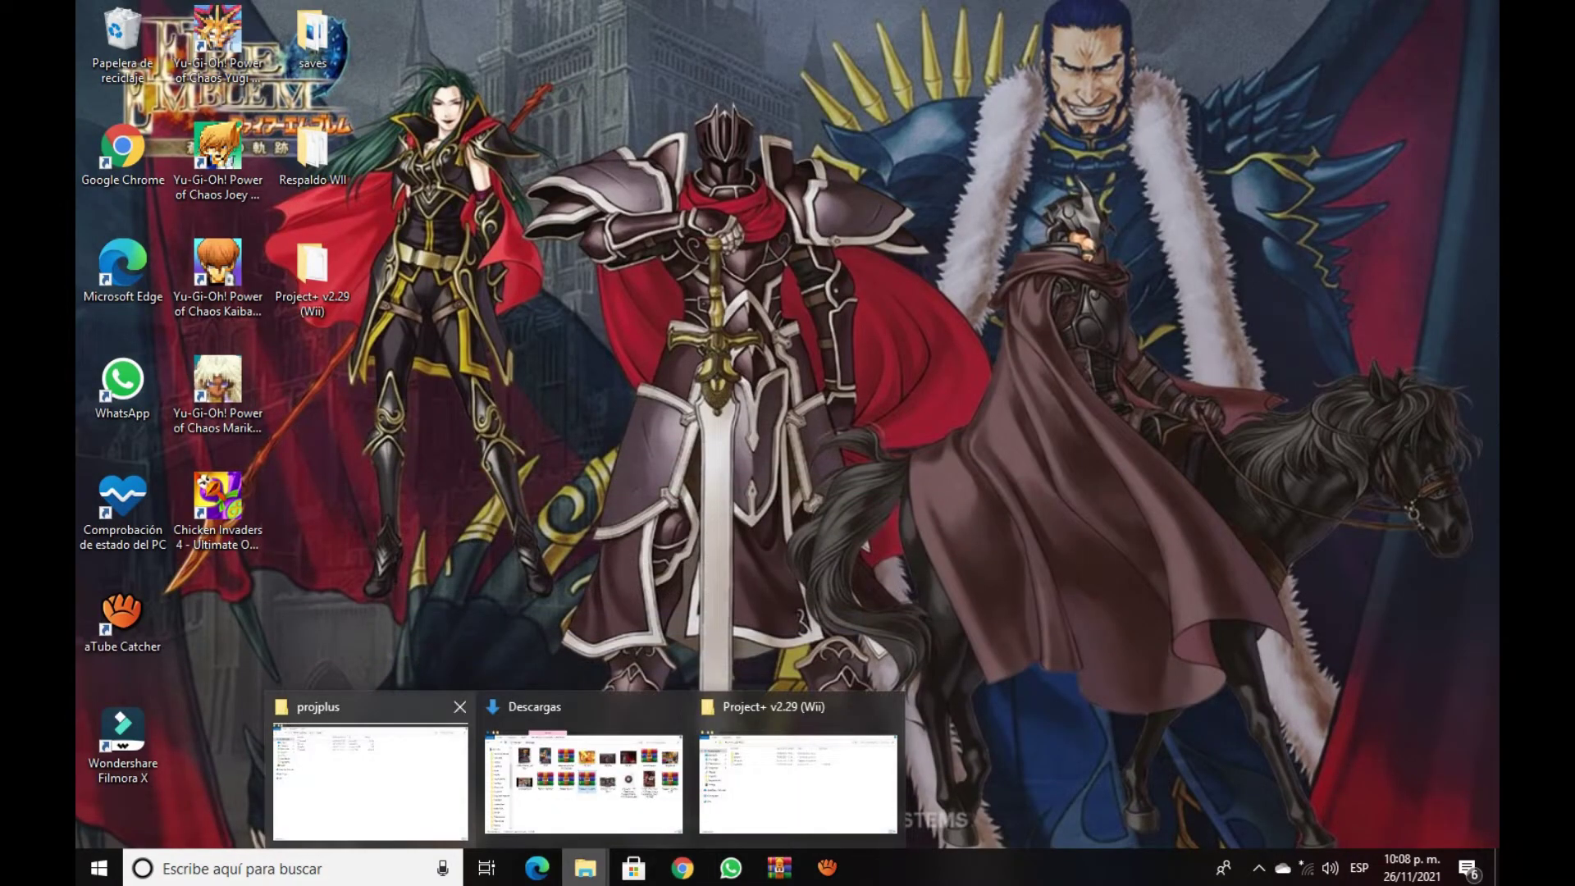
{"action": "left_click", "coordinate": [583, 779]}
{"action": "left_click", "coordinate": [484, 484]}
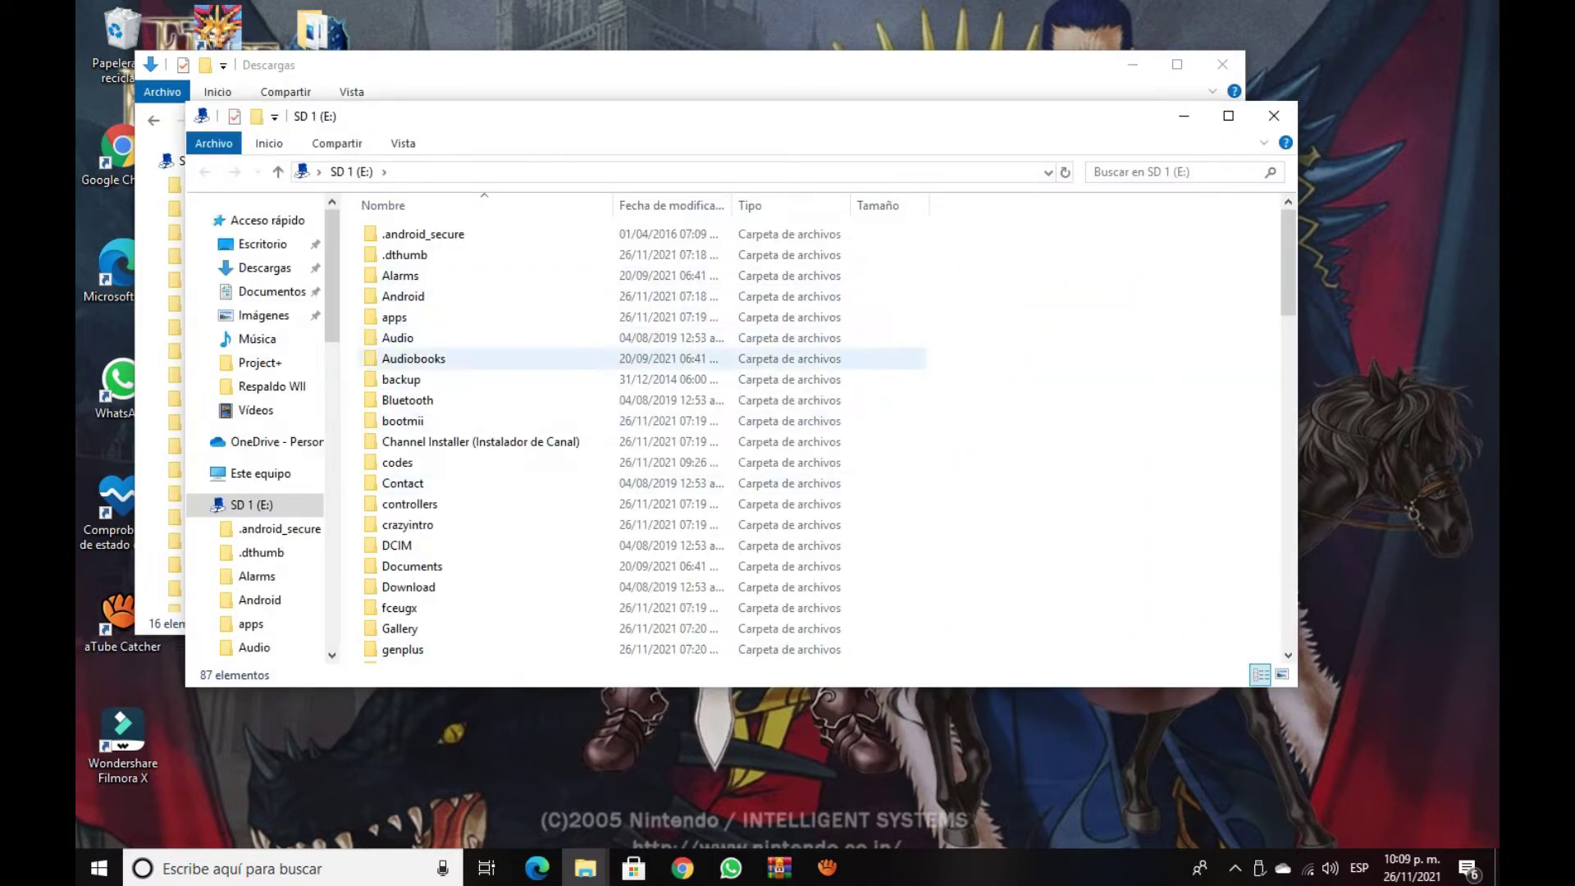
Look through the folders in the root of the SD 1 (E:) card and minimize its window
{"action": "scroll", "coordinate": [410, 527], "scroll_direction": "down", "scroll_amount": 1}
{"action": "scroll", "coordinate": [410, 527], "scroll_direction": "down", "scroll_amount": 7}
{"action": "scroll", "coordinate": [410, 546], "scroll_direction": "up", "scroll_amount": 8}
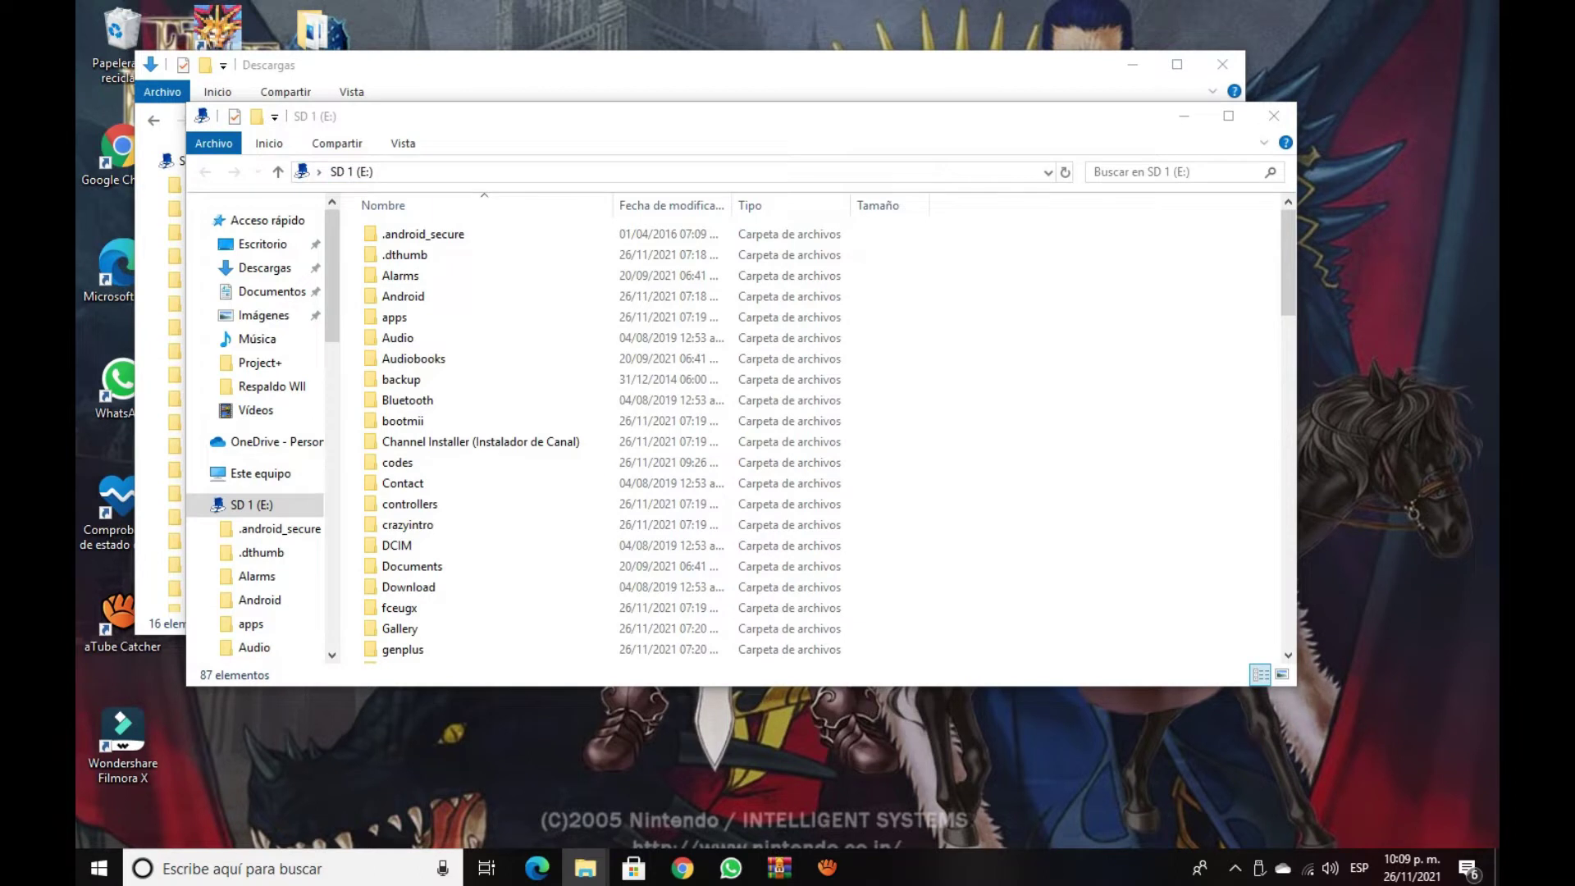
{"action": "left_click", "coordinate": [1183, 116]}
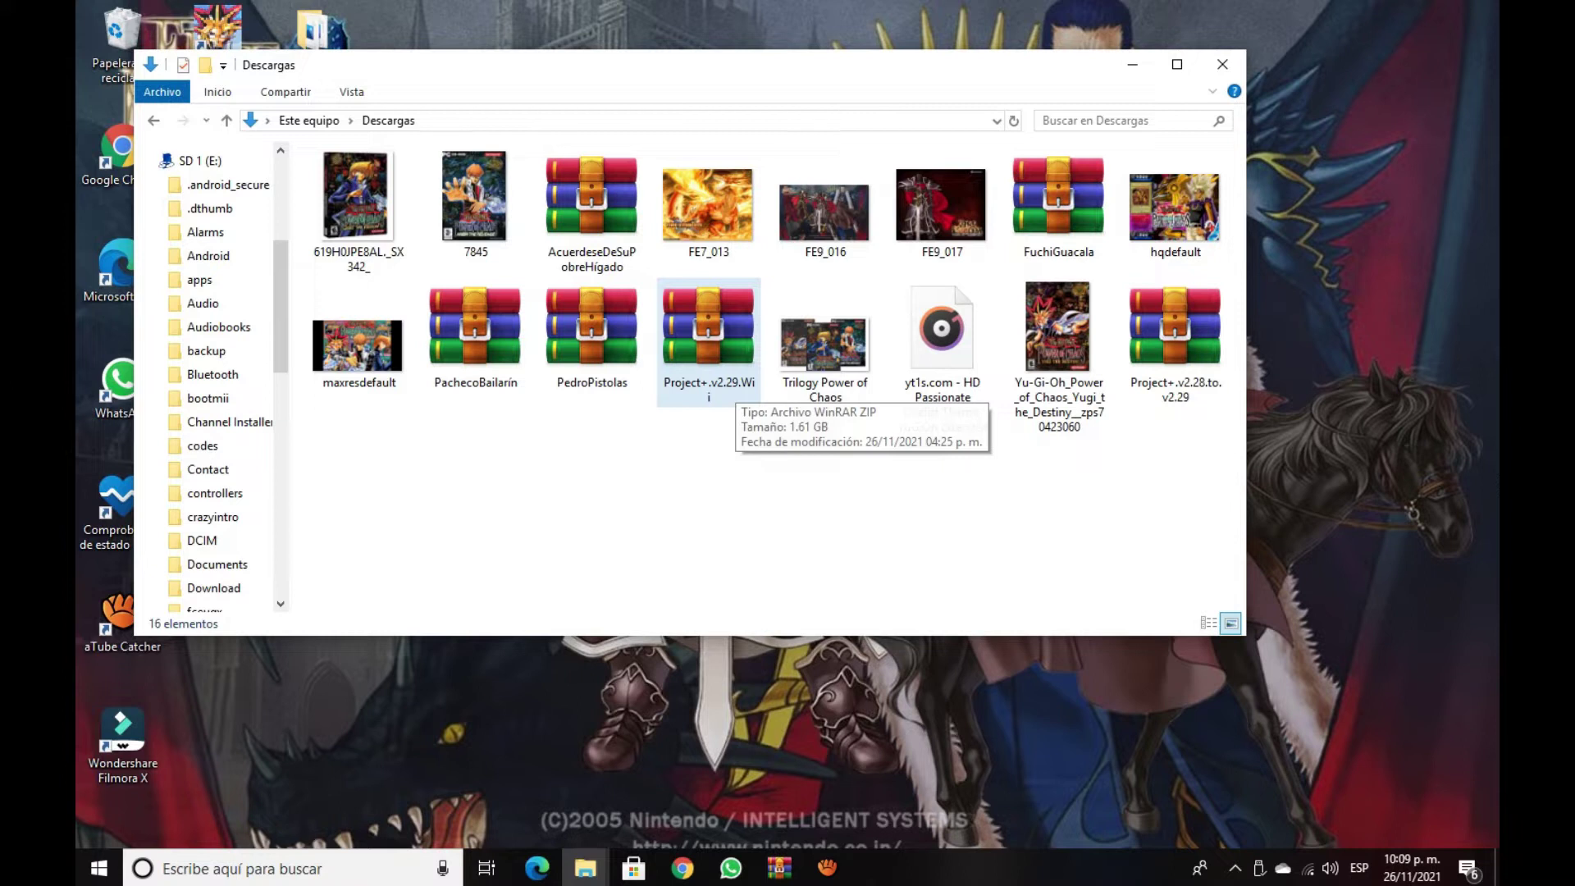
Open the Project+.v2.29.Wii archive and inspect its Project+ v2.29 (Wii) folder, selecting apps, private, Project+ and boot.elf
{"action": "left_click", "coordinate": [722, 365]}
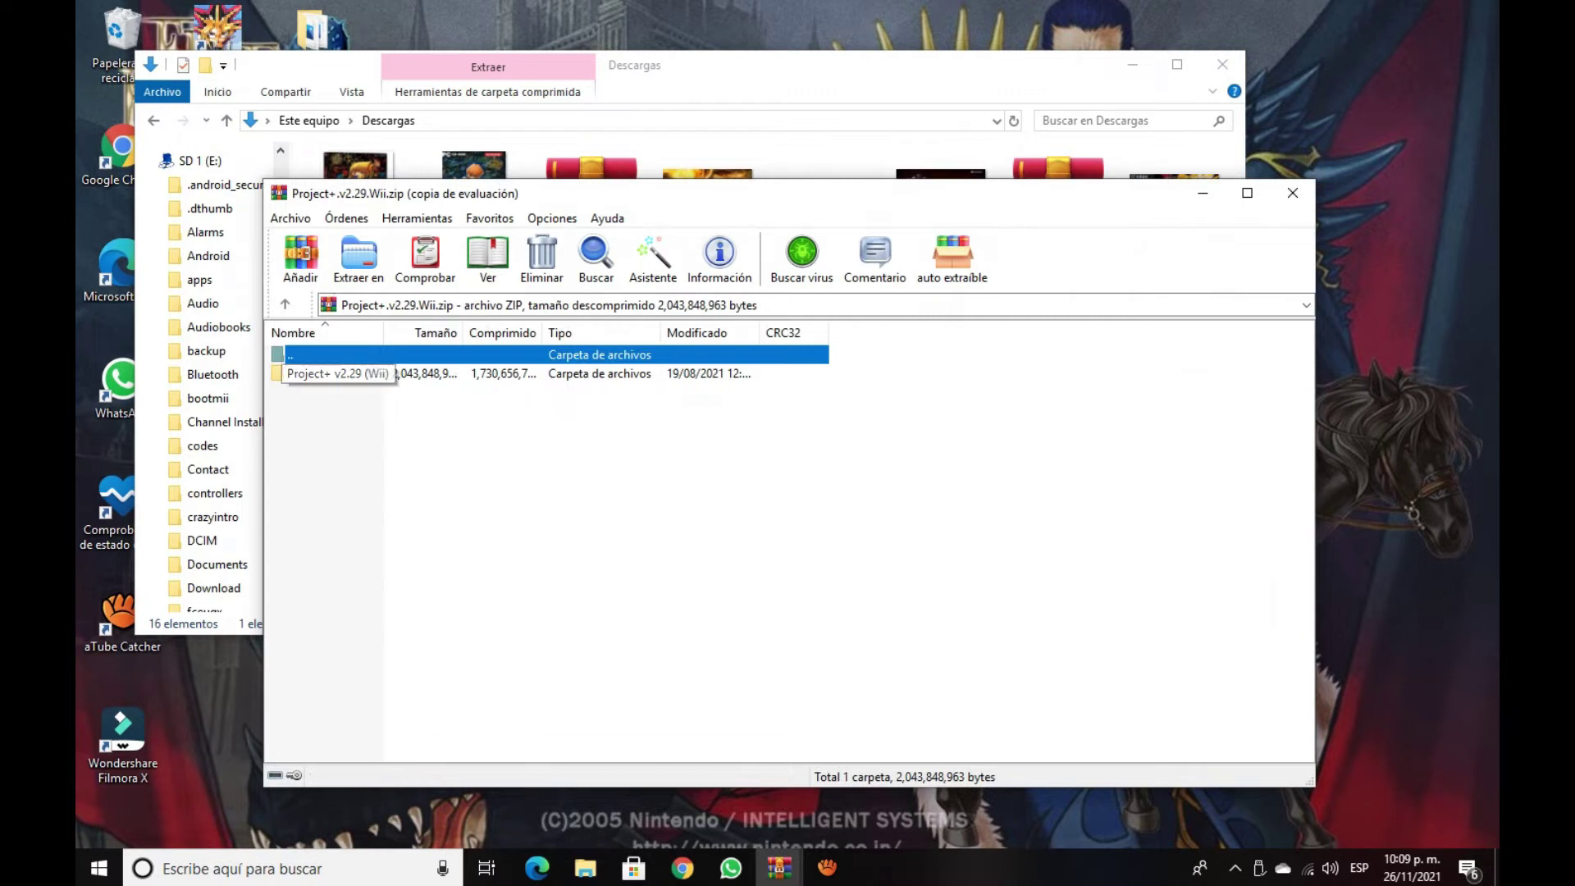
{"action": "double_click", "coordinate": [332, 373]}
{"action": "left_click_drag", "start_coordinate": [347, 507], "coordinate": [303, 367]}
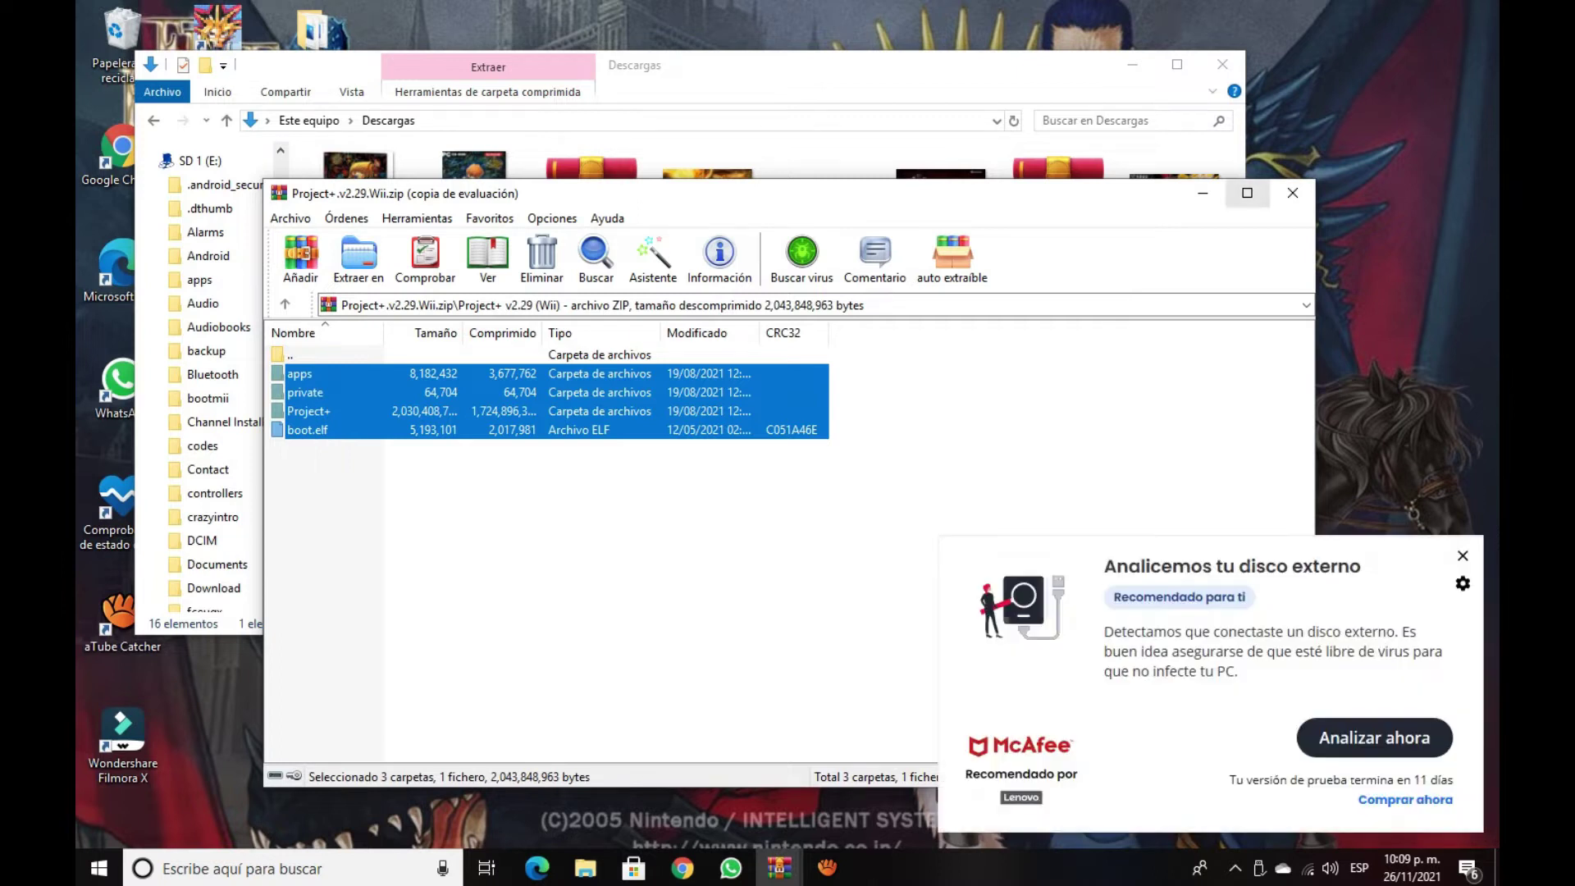
{"action": "left_click", "coordinate": [1462, 555]}
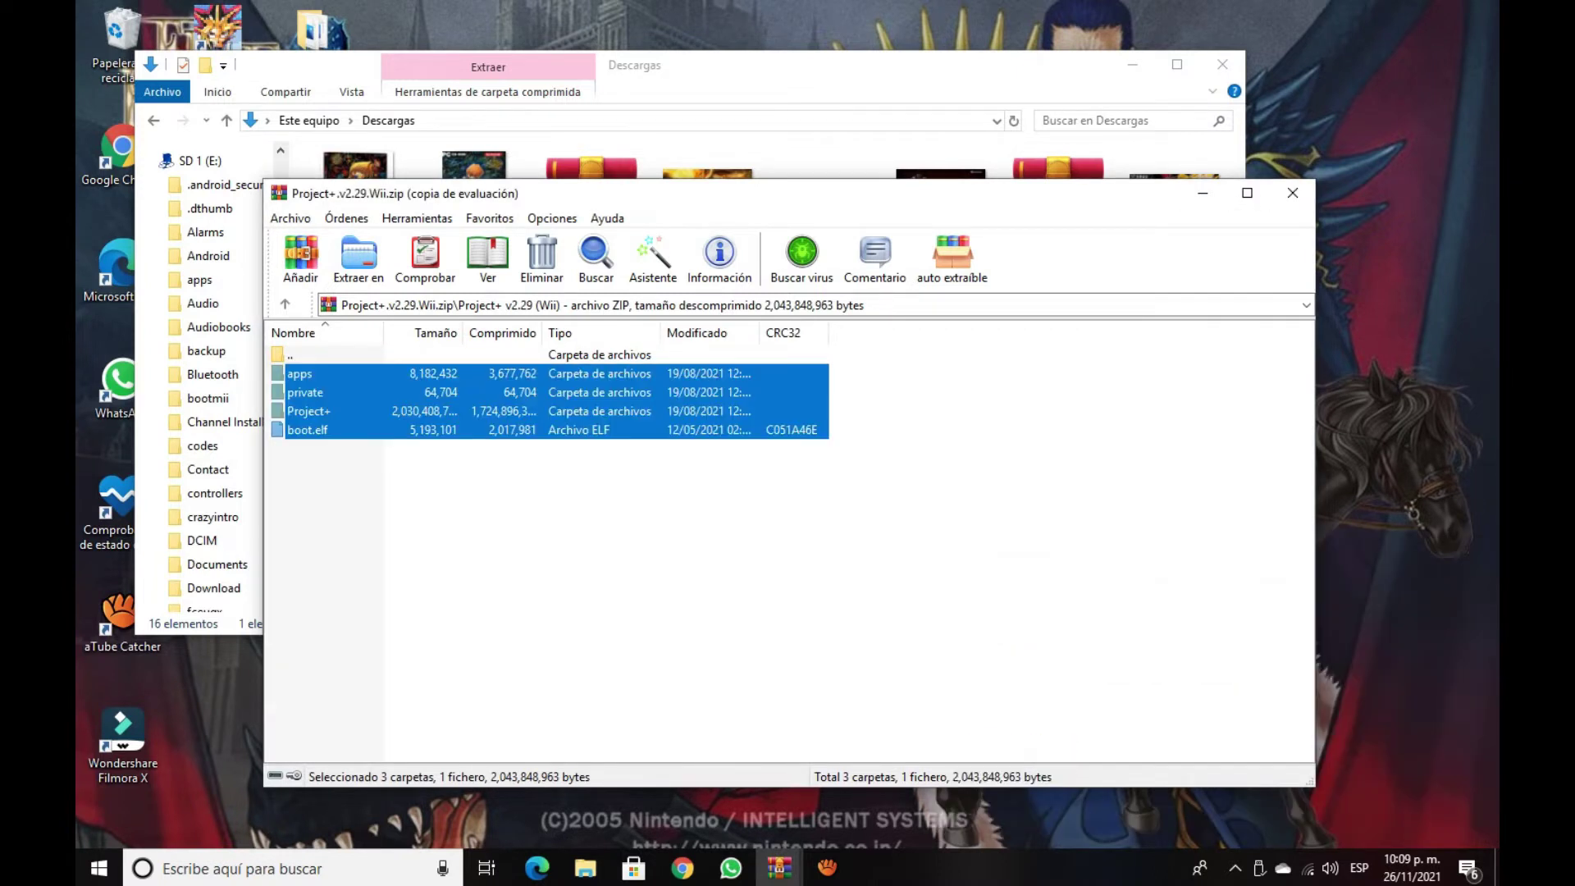
{"action": "left_click_drag", "start_coordinate": [861, 194], "coordinate": [1227, 227]}
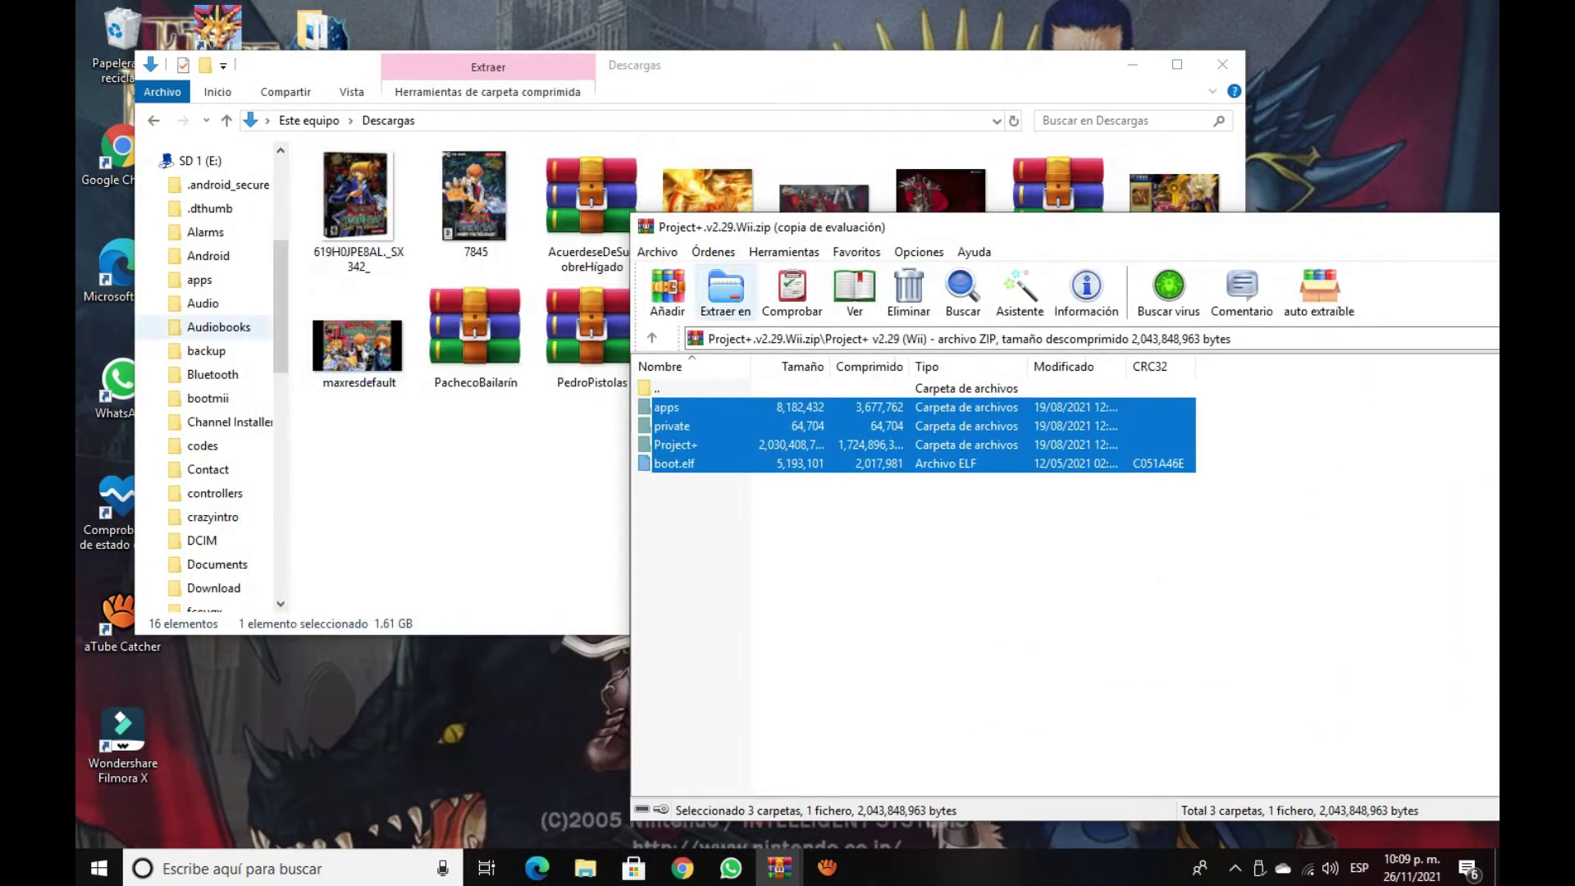
Show the SD 1 (E:) root behind the archive, reselect the archive's four items, and close the archive without extracting
{"action": "left_click", "coordinate": [200, 161]}
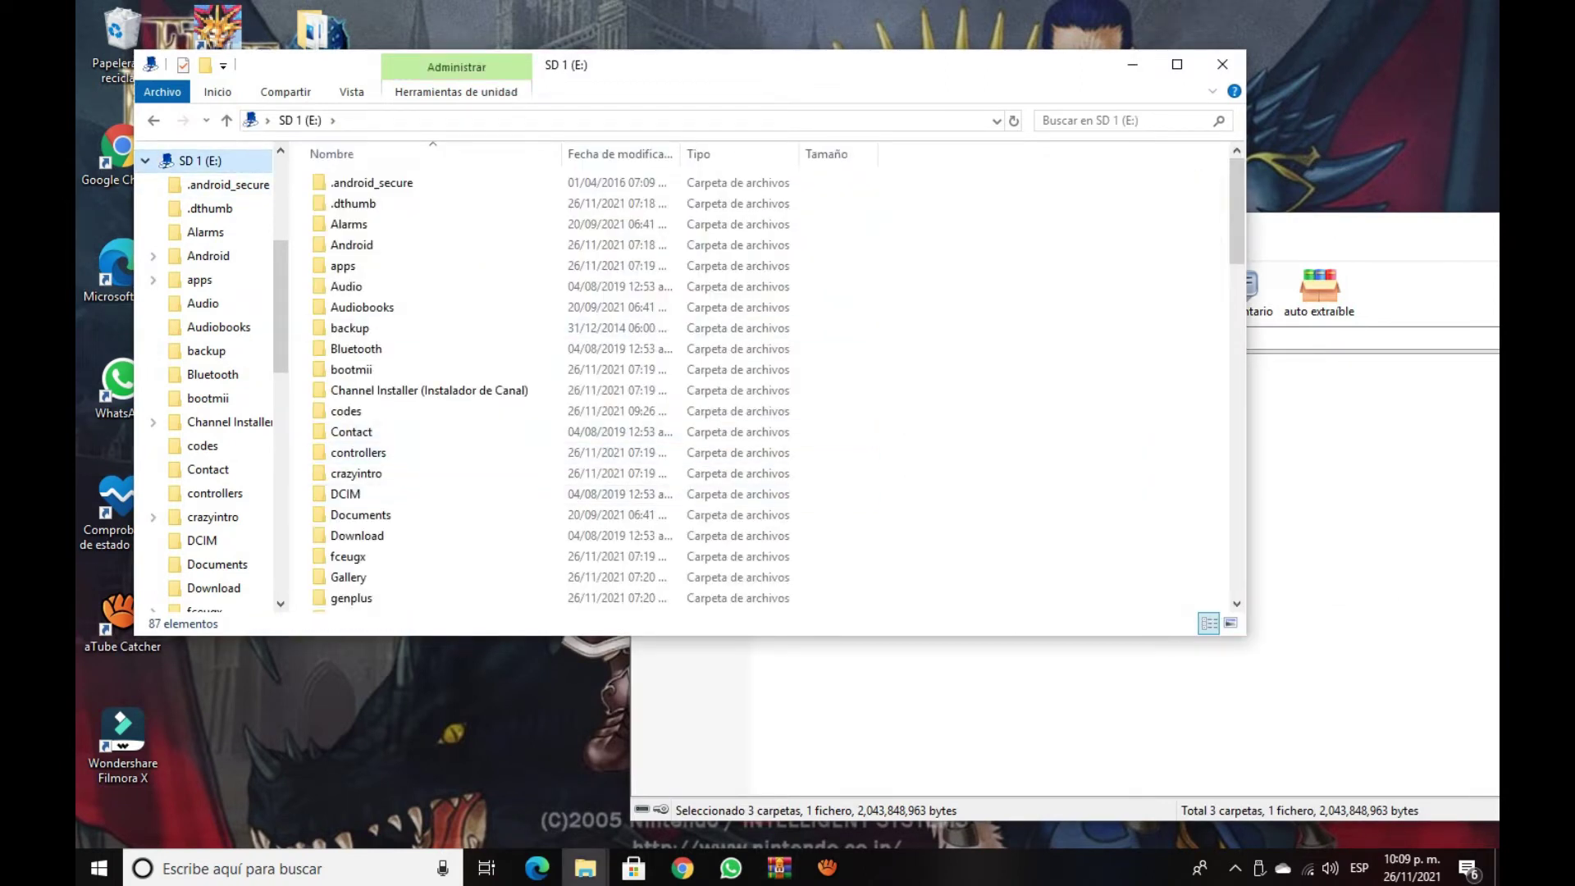
{"action": "left_click", "coordinate": [1345, 525]}
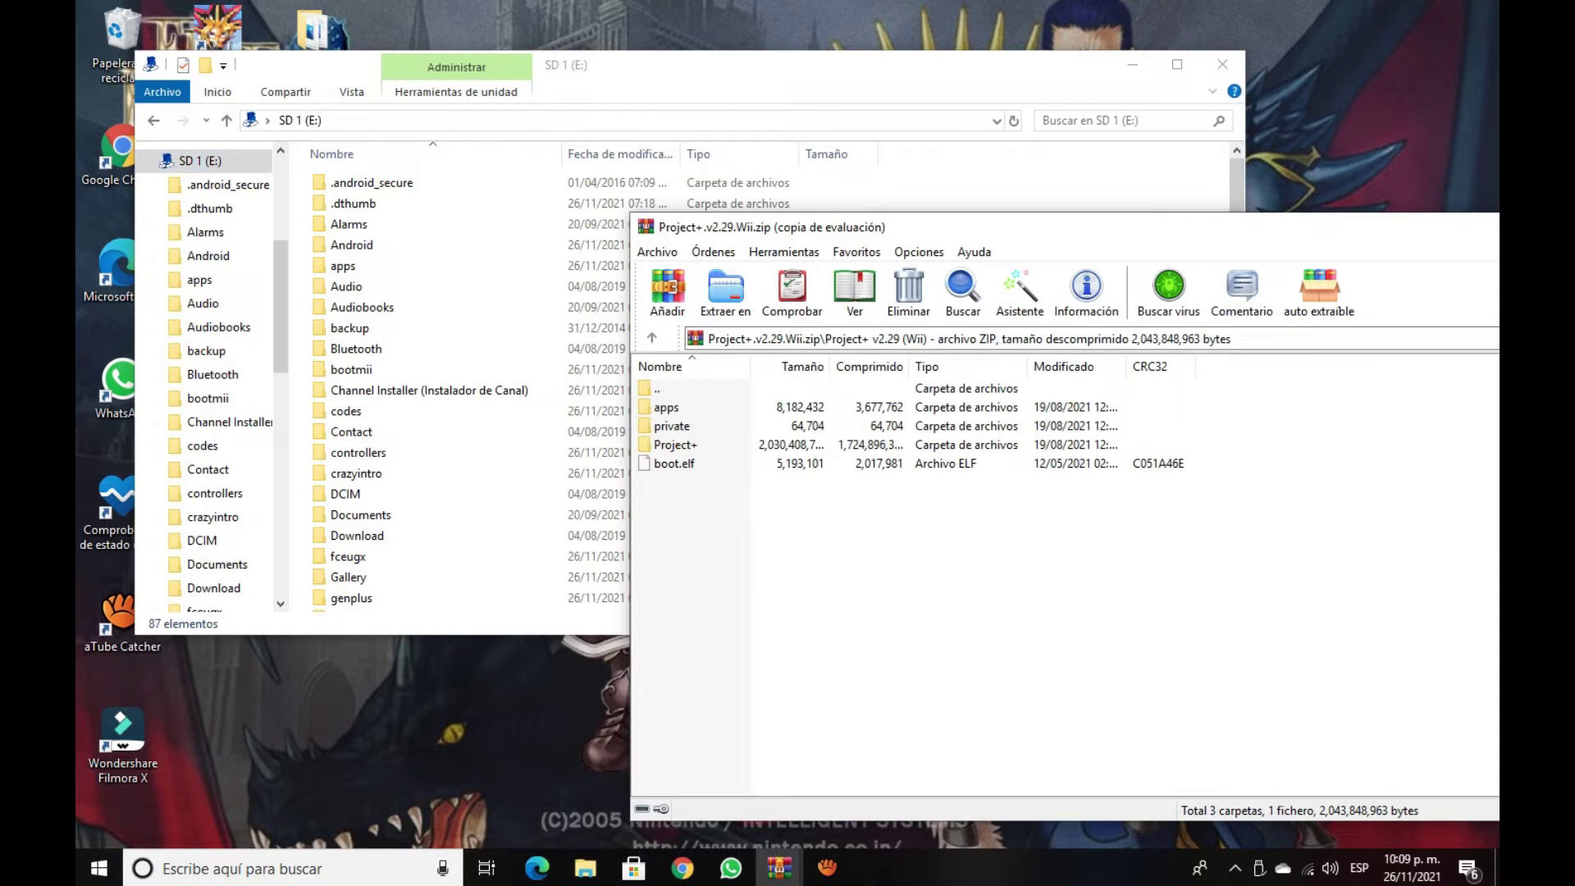
{"action": "left_click_drag", "start_coordinate": [878, 514], "coordinate": [810, 398]}
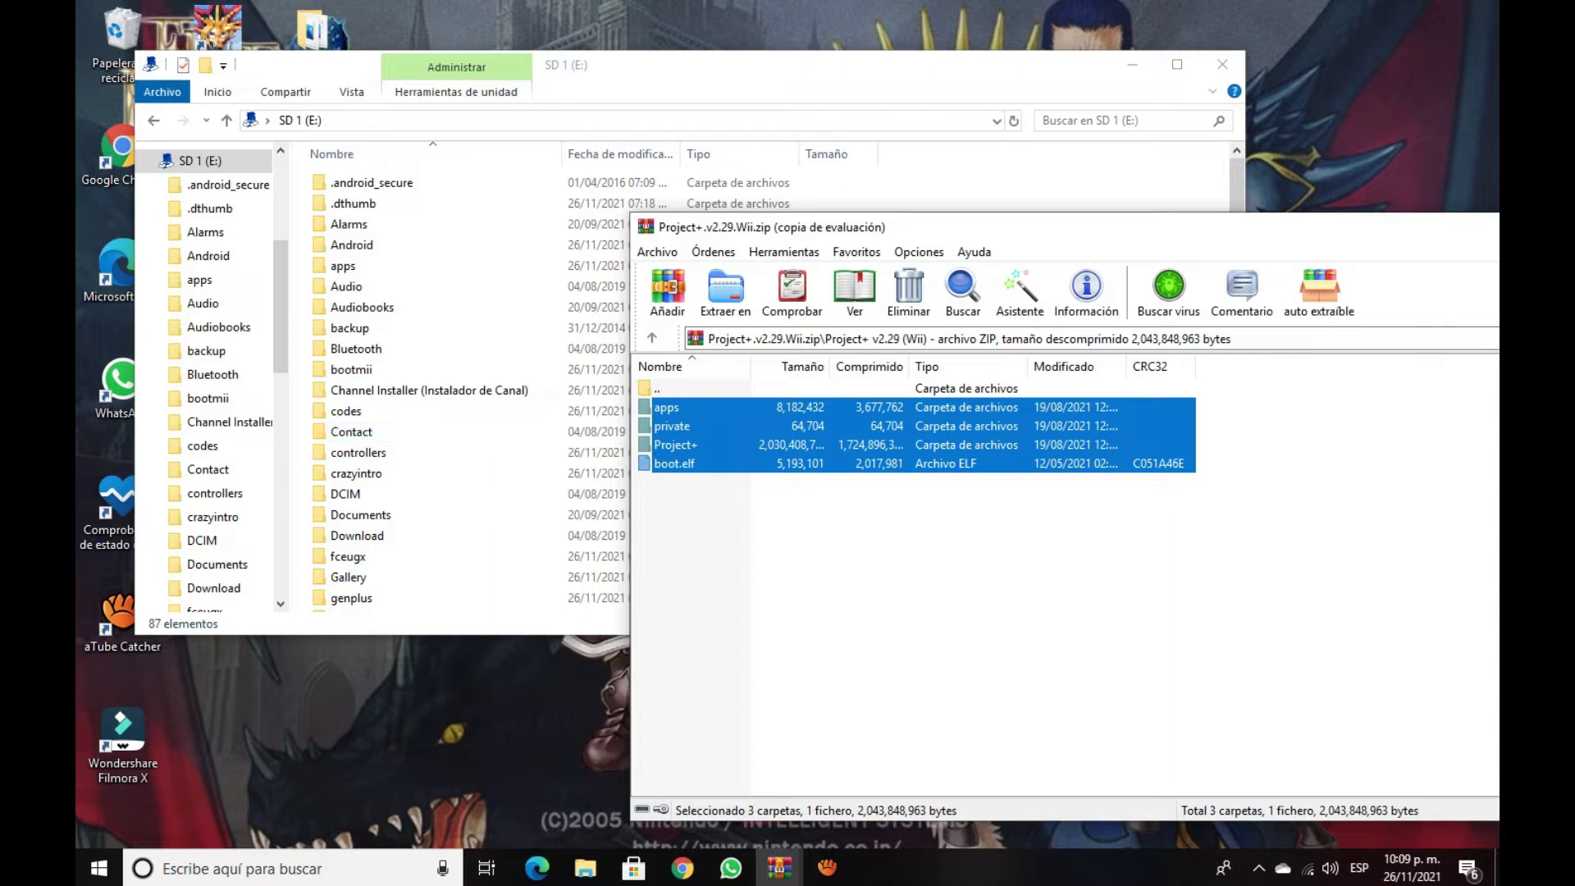
{"action": "left_click_drag", "start_coordinate": [984, 227], "coordinate": [561, 204]}
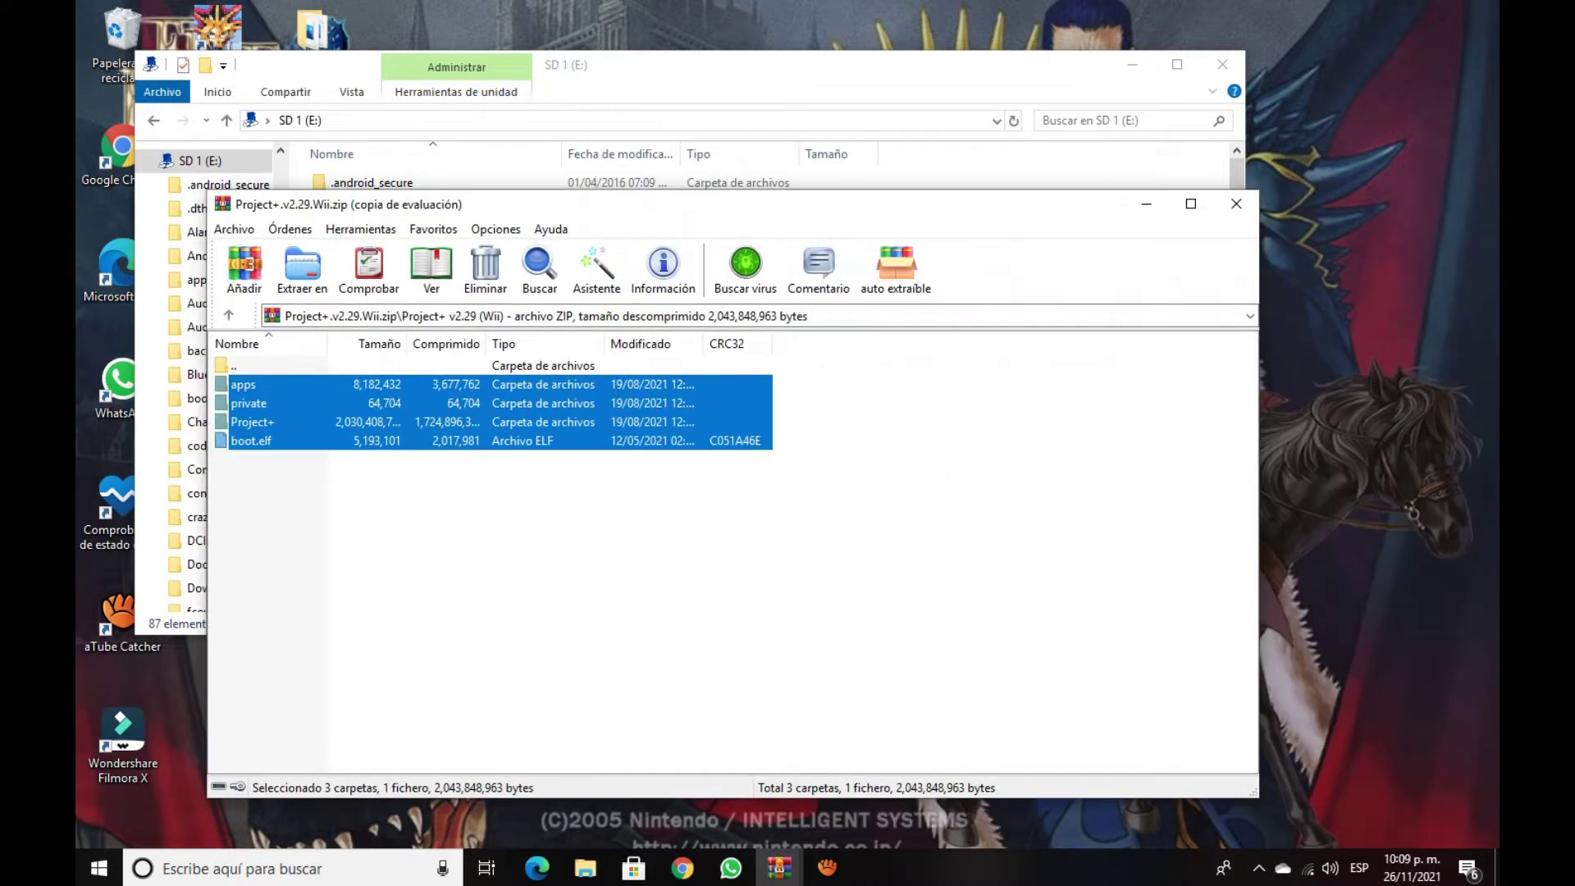
{"action": "left_click", "coordinate": [1236, 203]}
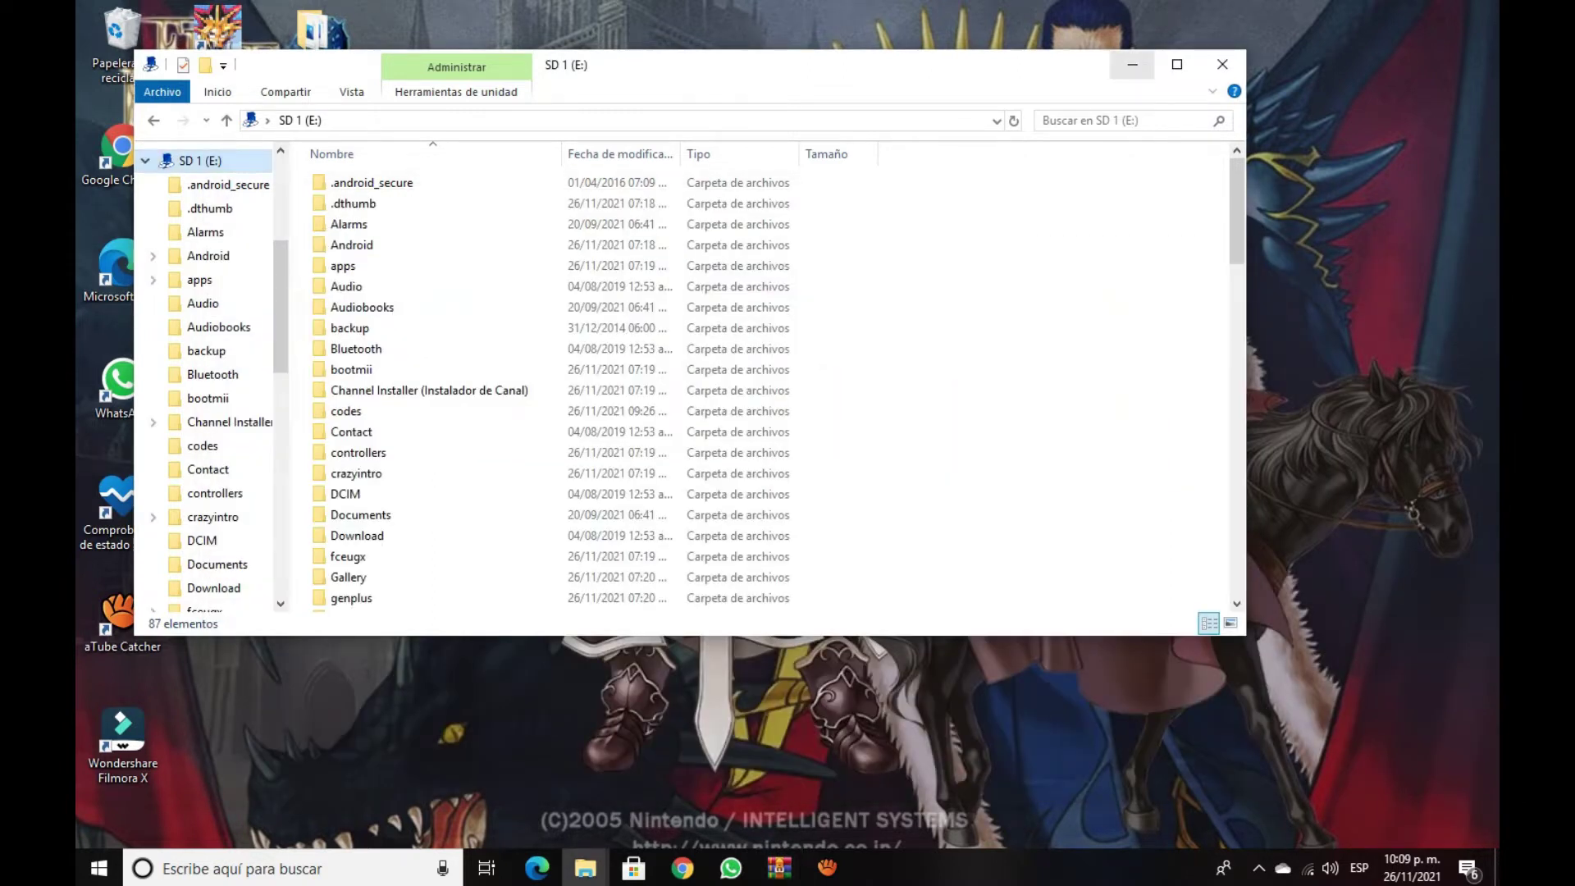
Open the extracted Project+ v2.29 (Wii) folder on the desktop and select apps, private, Project+ and boot.elf
{"action": "left_click", "coordinate": [1131, 64]}
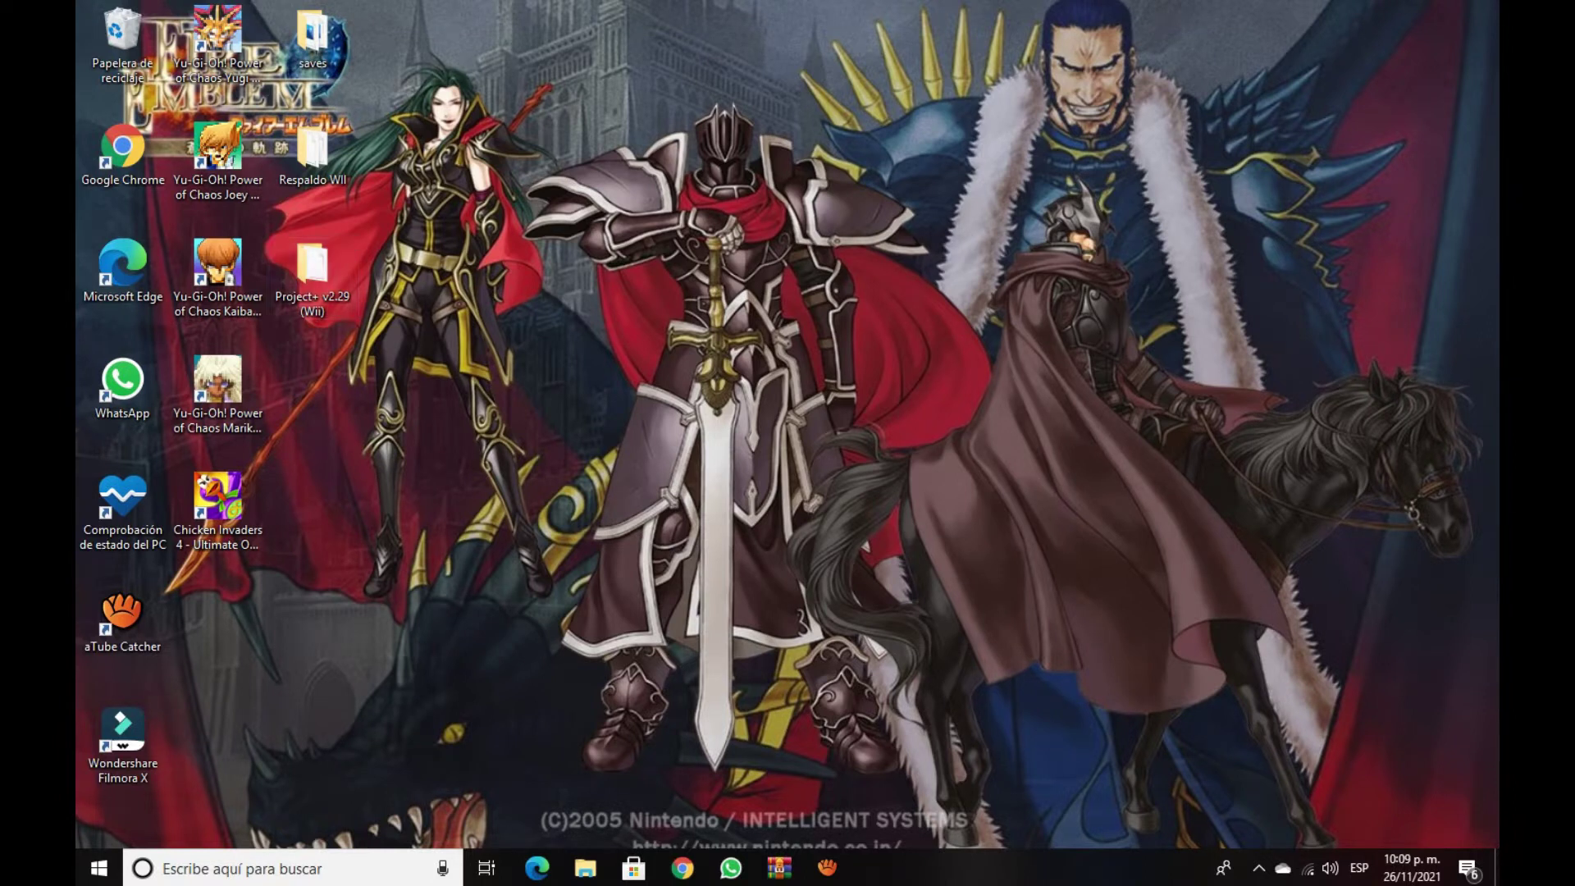
{"action": "double_click", "coordinate": [311, 277]}
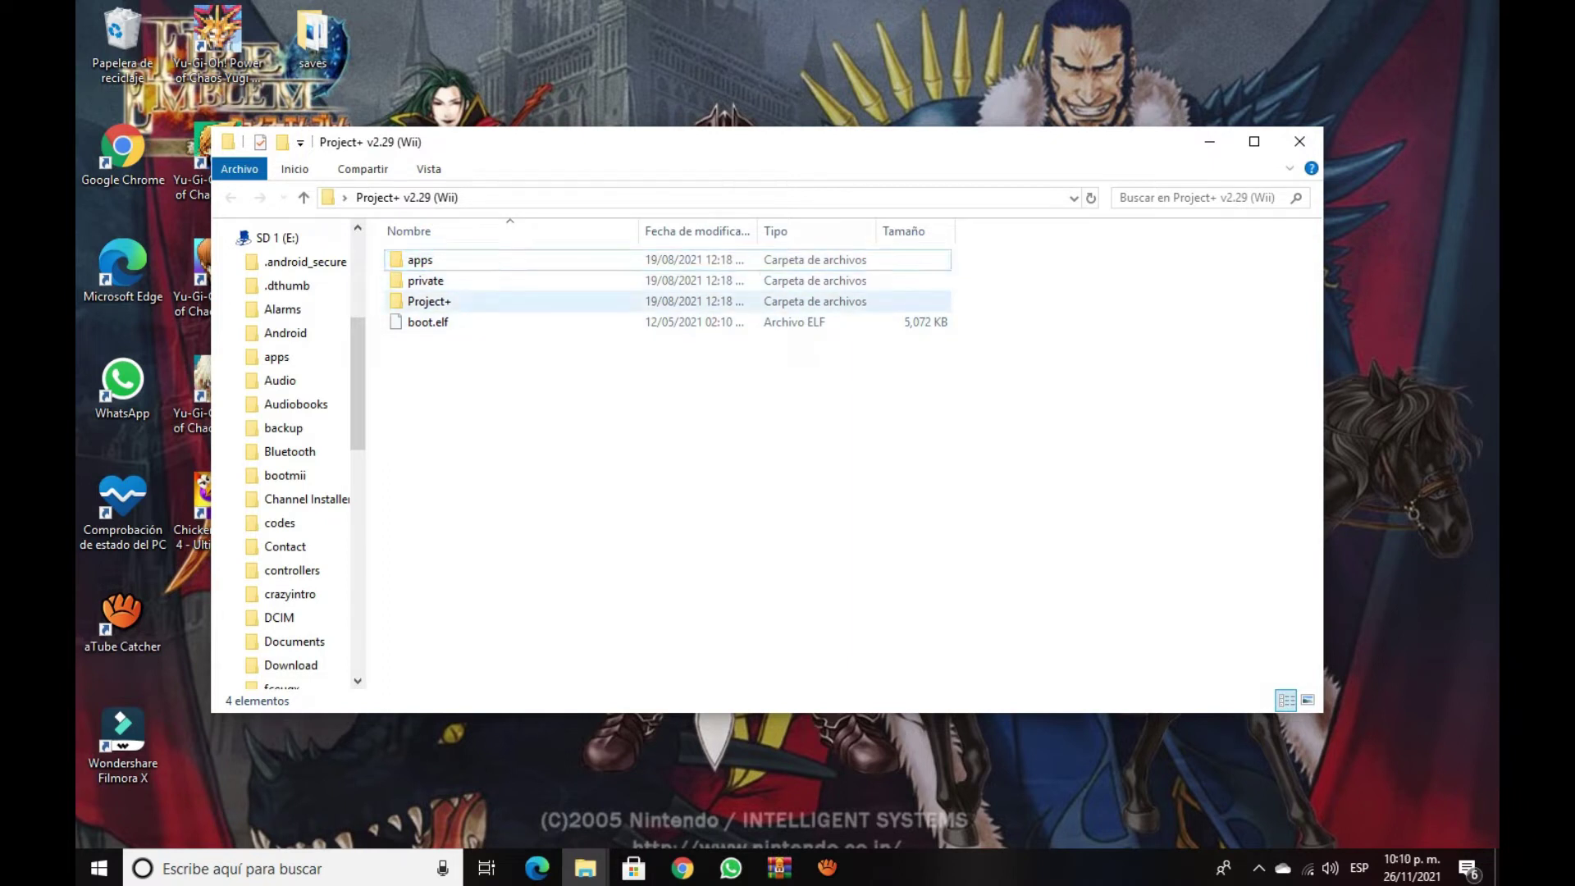
{"action": "left_click_drag", "start_coordinate": [487, 383], "coordinate": [423, 259]}
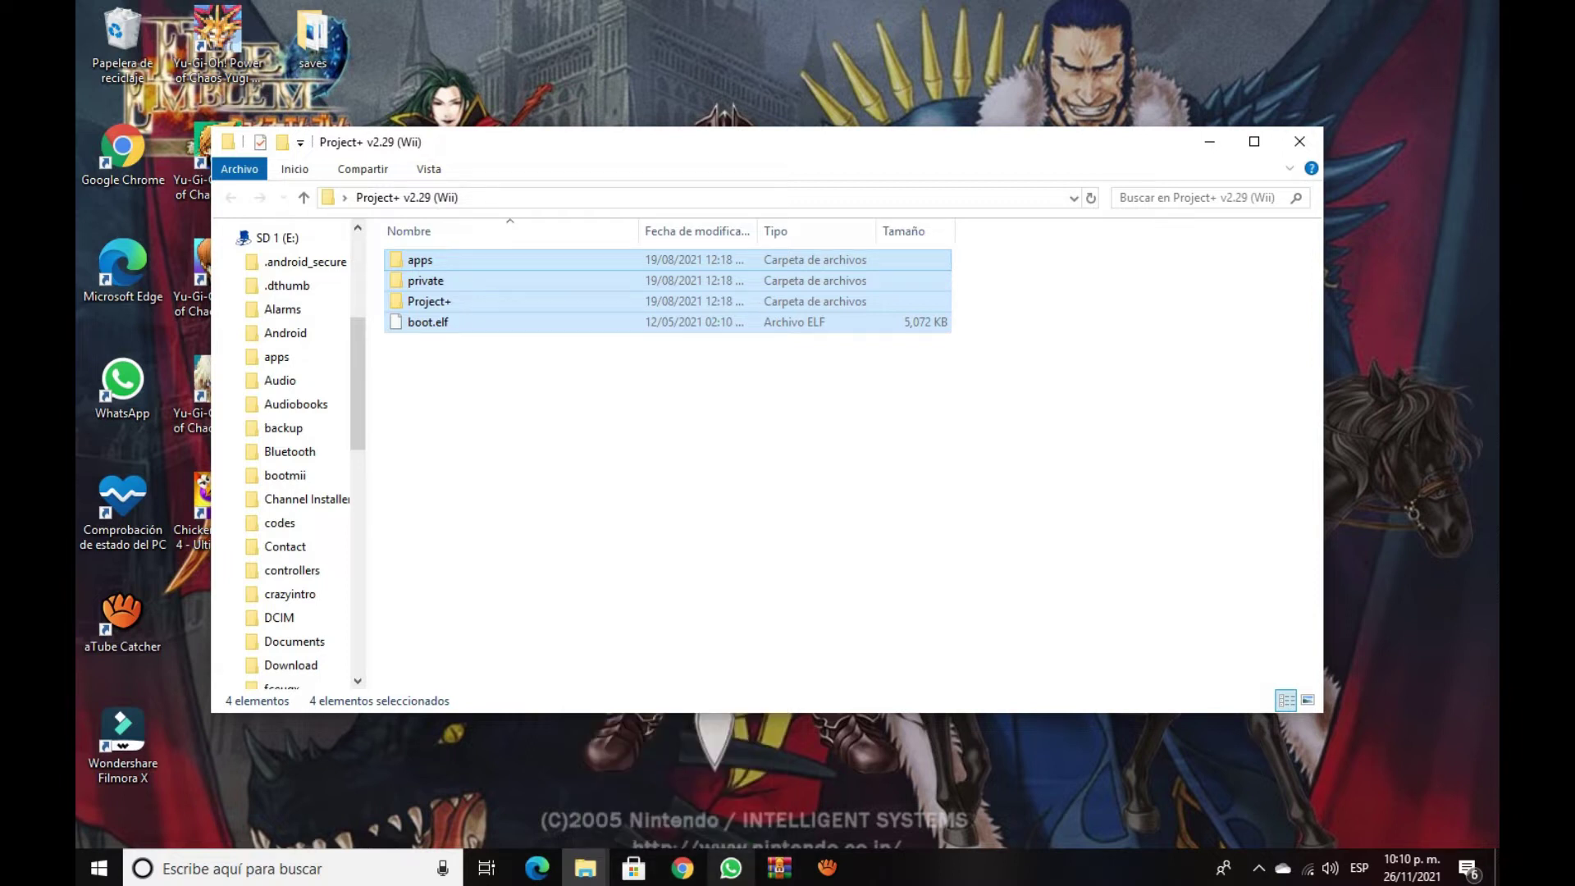
Close the duplicate SD 1 (E:) and projplus windows, and bring the remaining SD 1 (E:) window to the front
{"action": "left_click", "coordinate": [585, 867]}
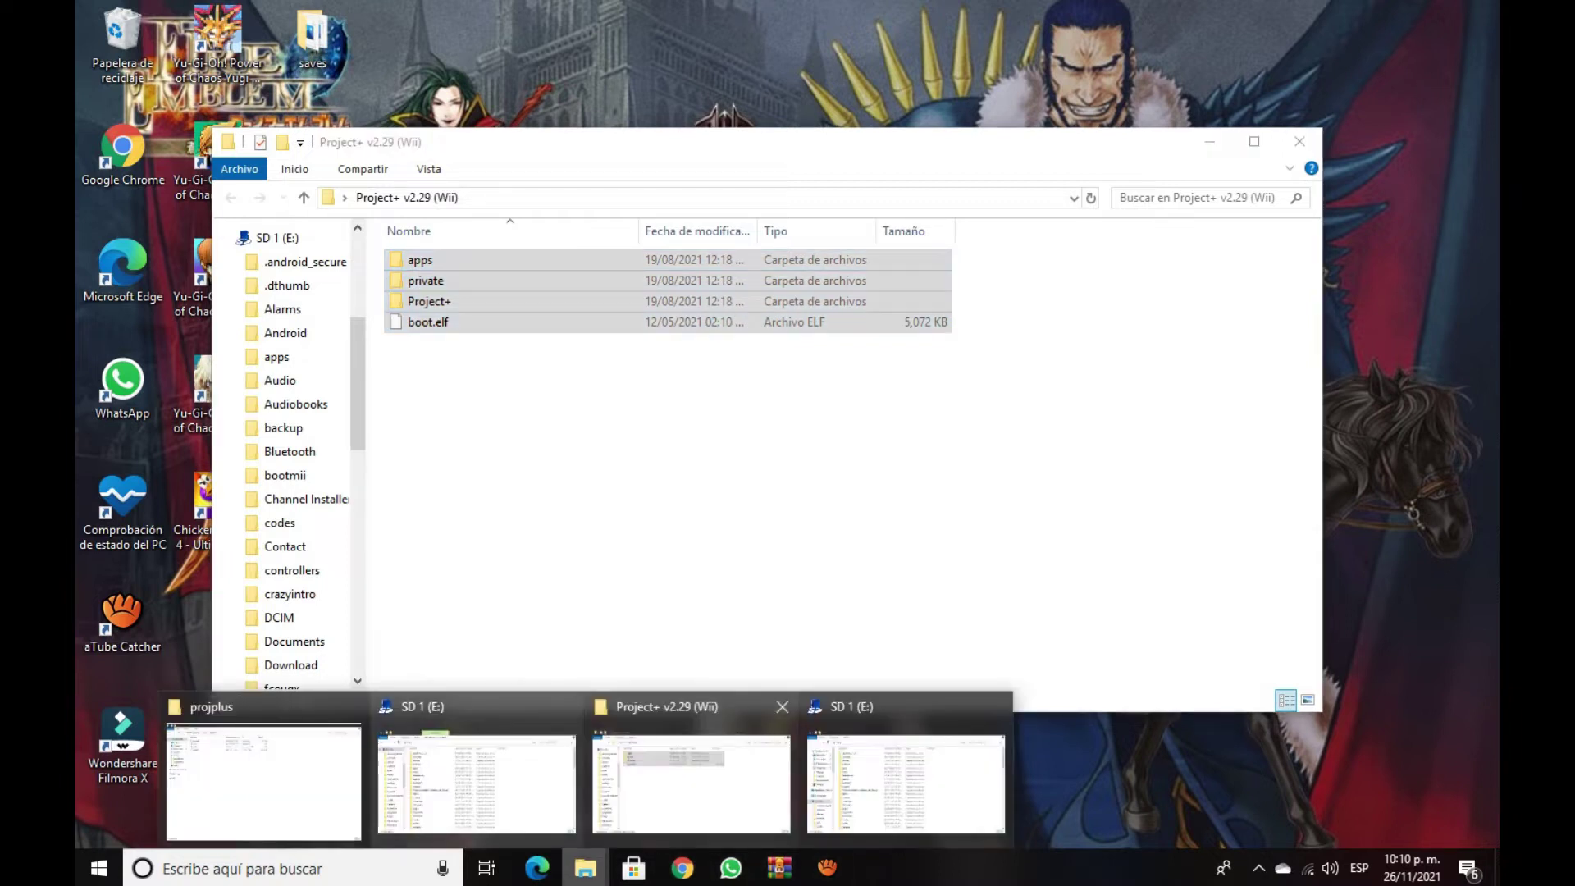
{"action": "mouse_move", "coordinate": [476, 779]}
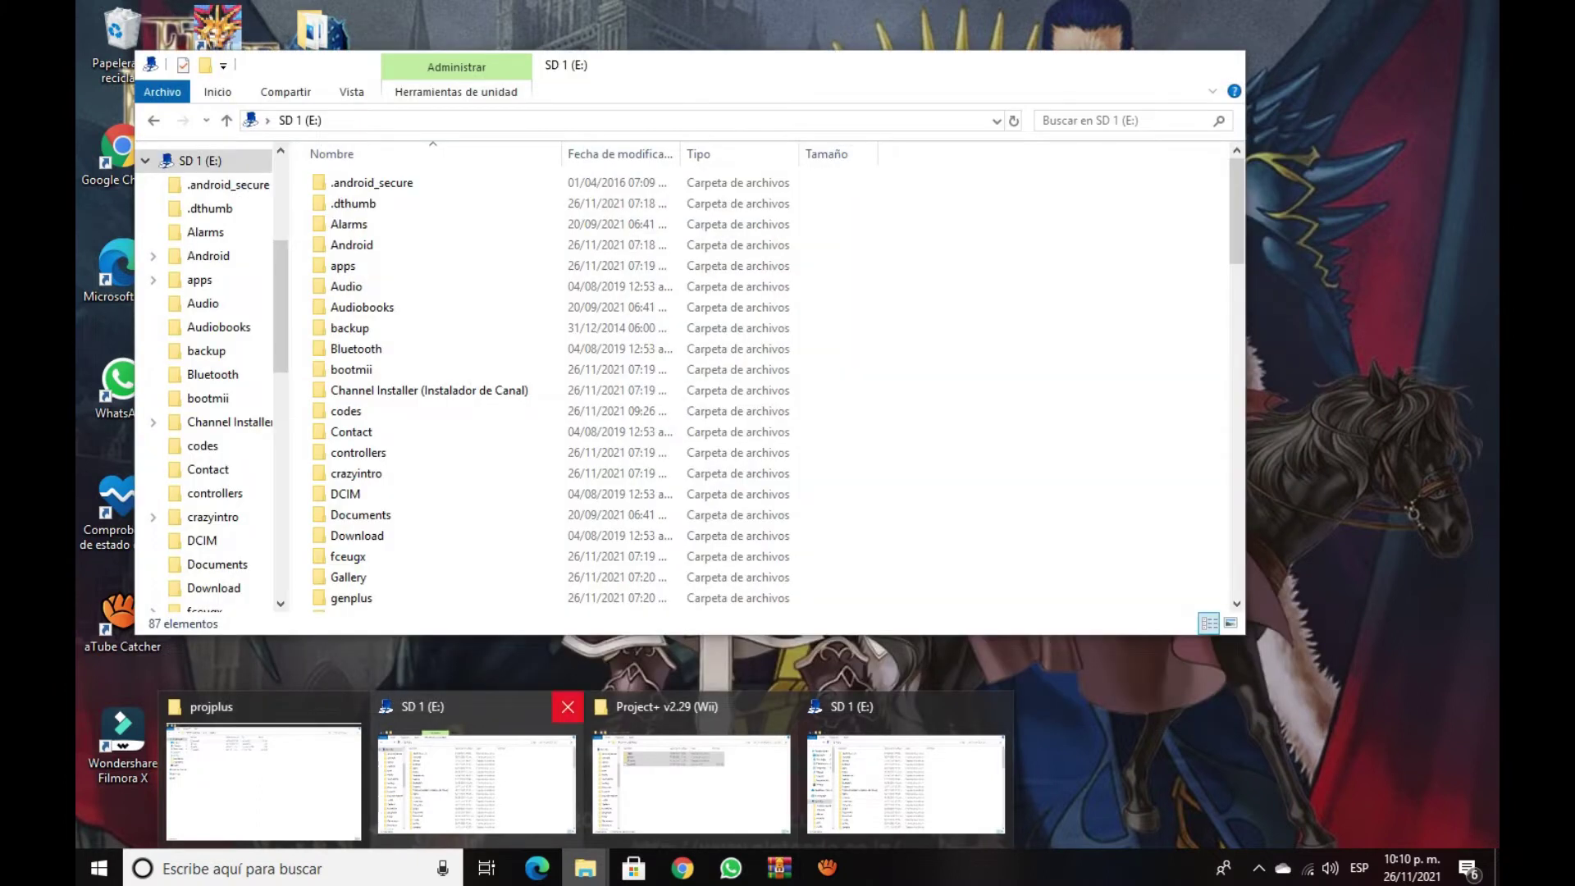
{"action": "left_click", "coordinate": [568, 706]}
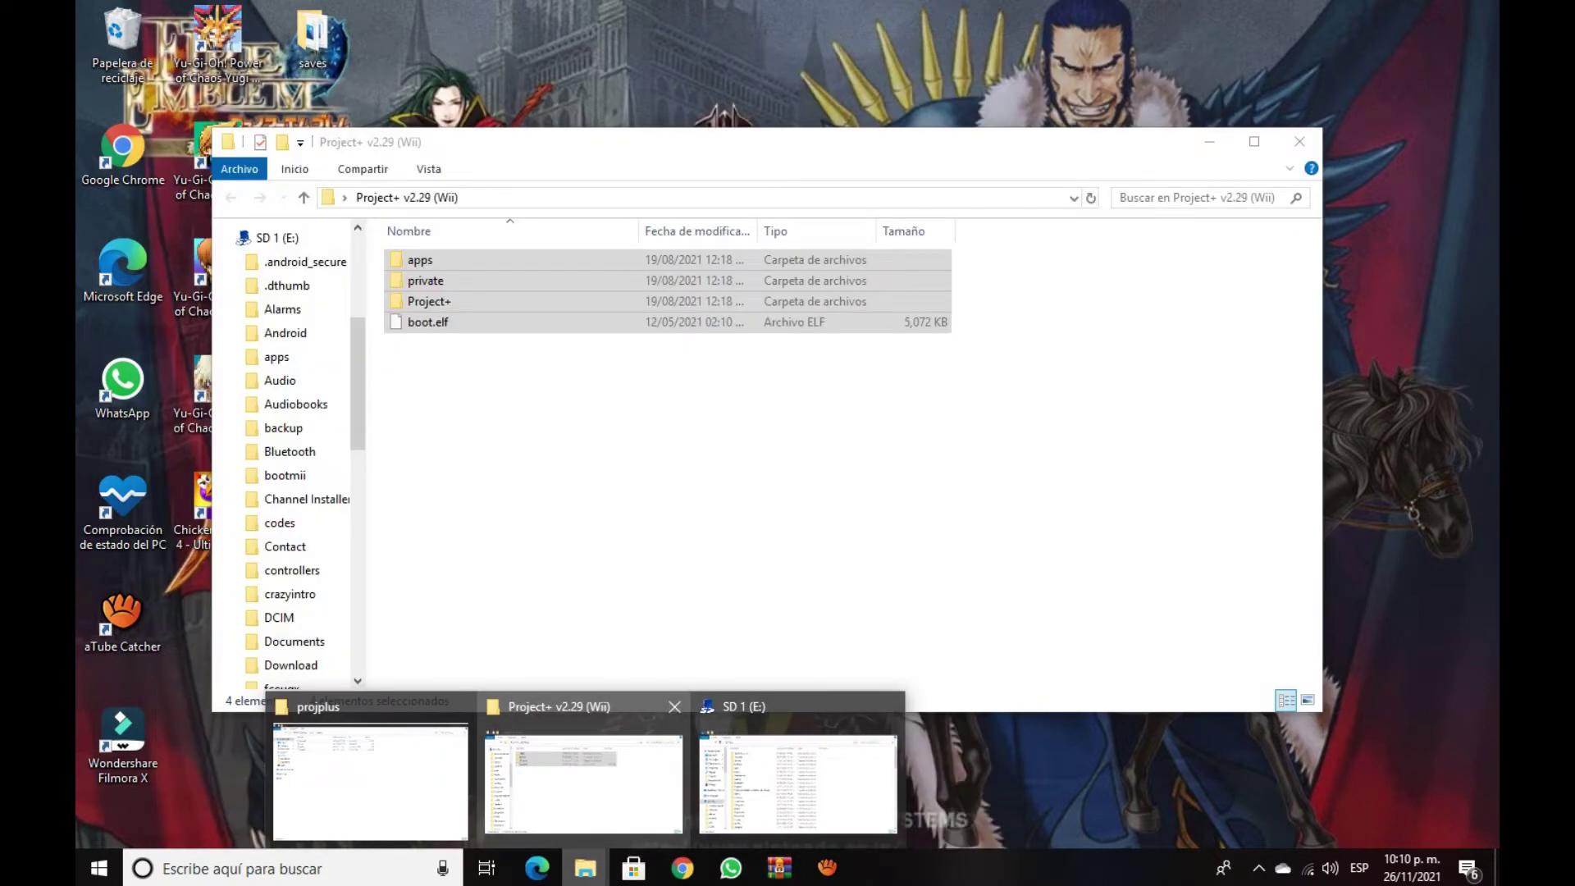
{"action": "left_click", "coordinate": [459, 706]}
{"action": "left_click", "coordinate": [691, 779]}
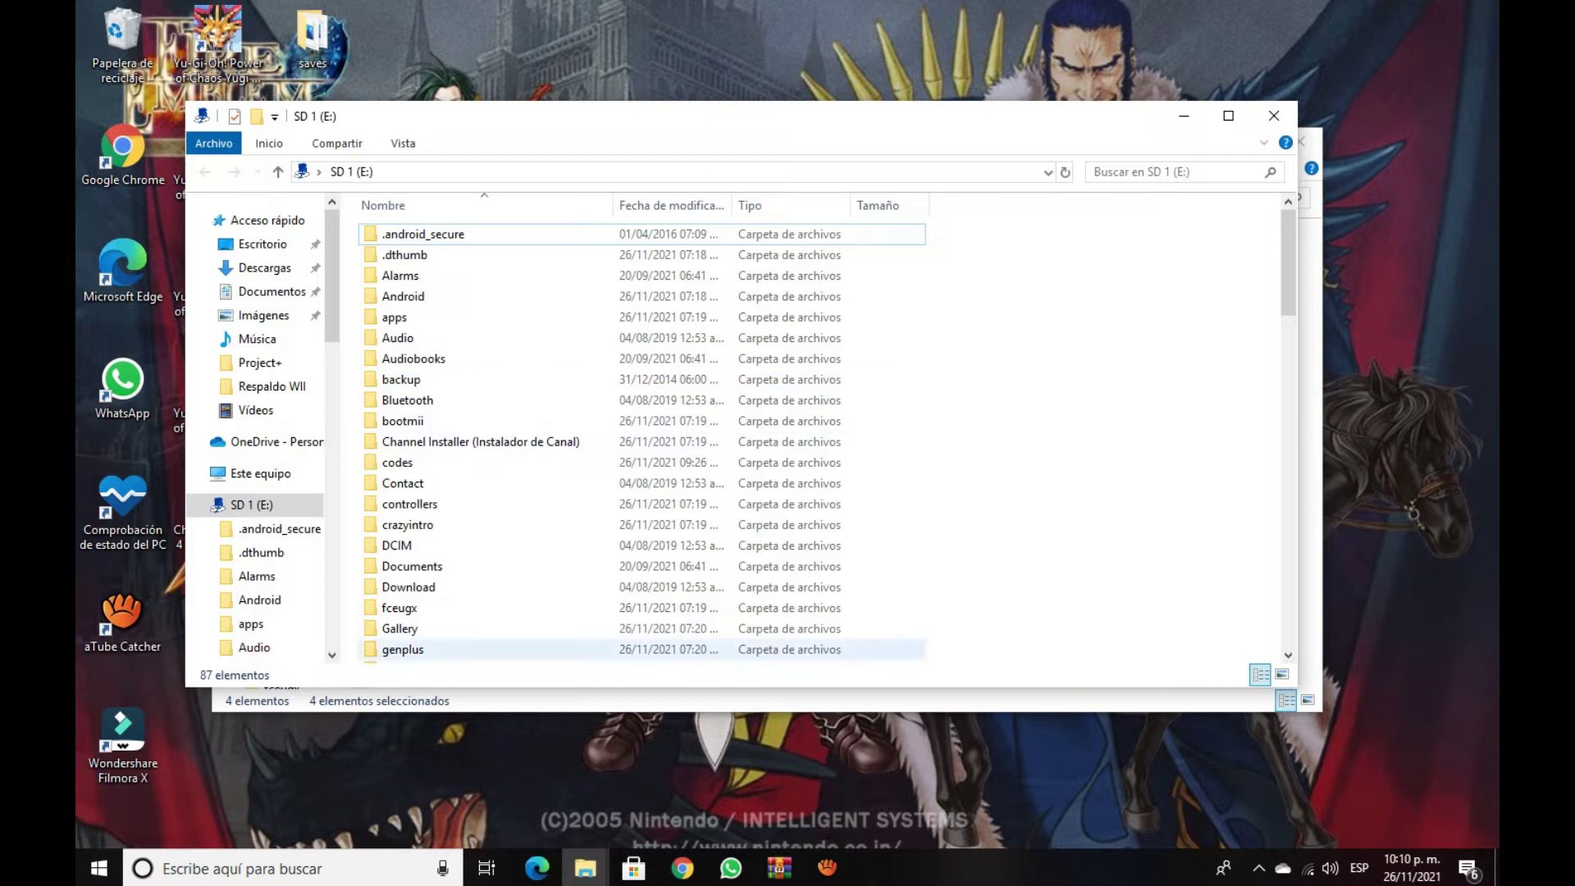
Check the SD card's root for the folders that come with the Project+ build
{"action": "left_click_drag", "start_coordinate": [1287, 263], "coordinate": [1287, 574]}
{"action": "type", "text": "LGBackup"}
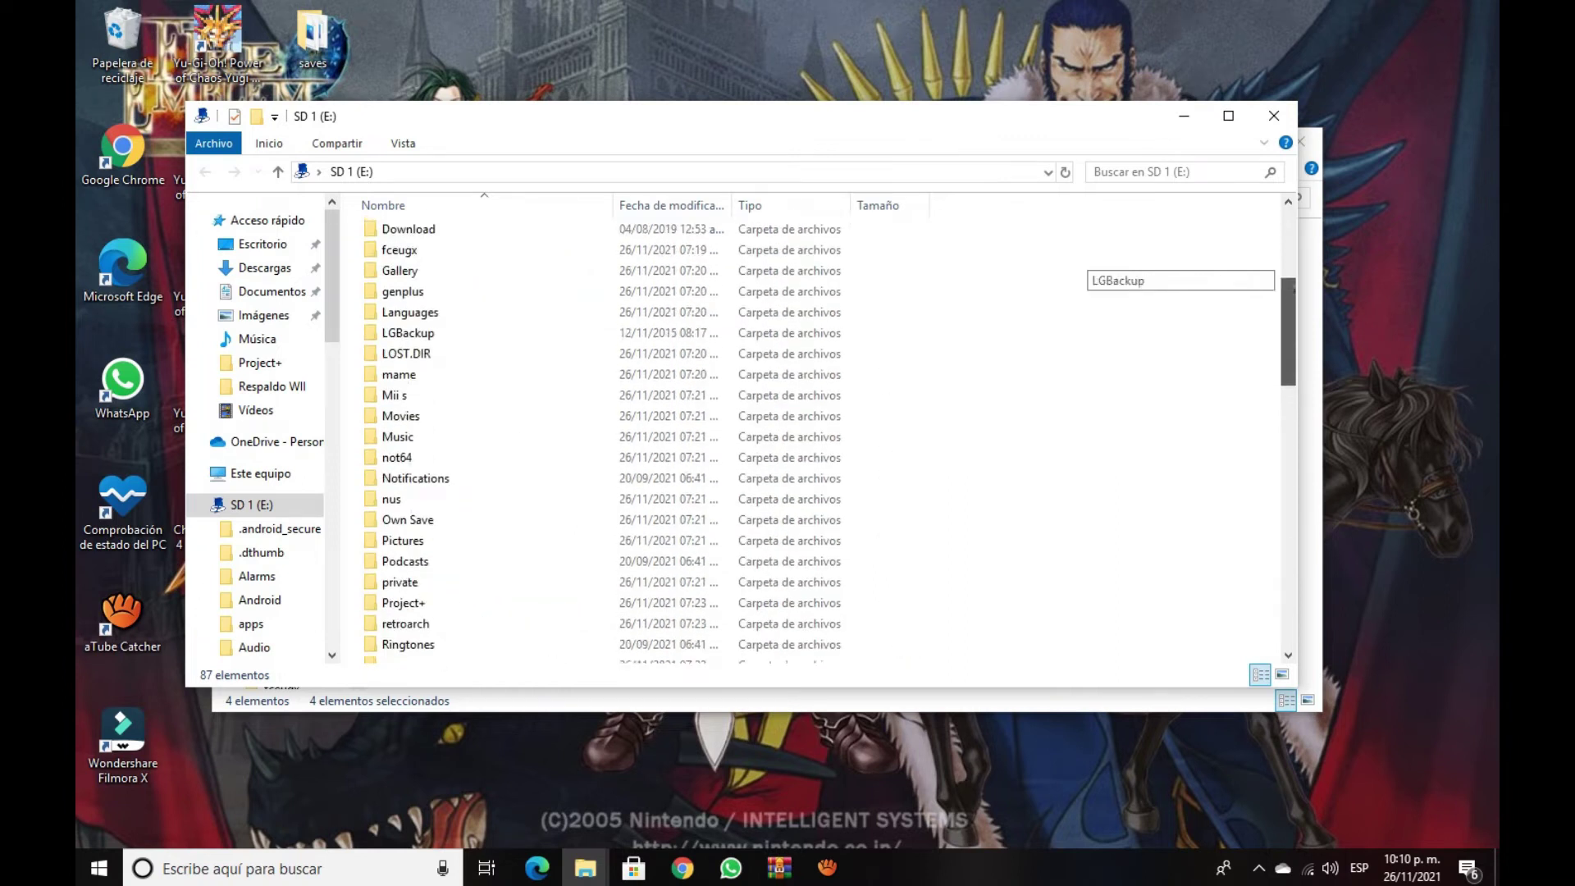
{"action": "scroll", "coordinate": [639, 426], "scroll_direction": "up", "scroll_amount": 2}
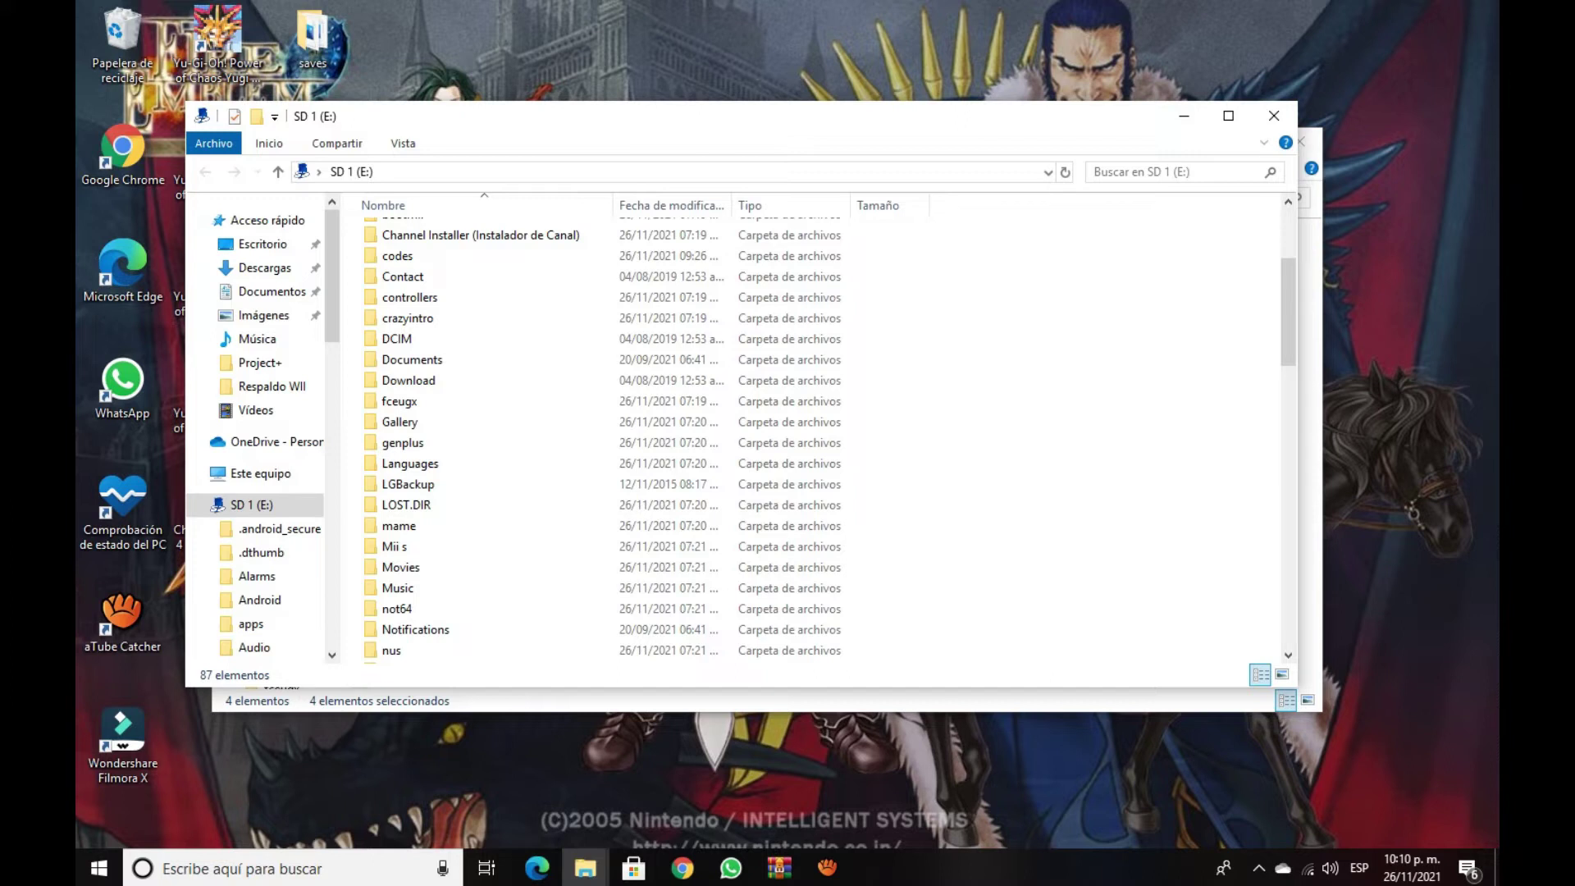
{"action": "scroll", "coordinate": [820, 435], "scroll_direction": "up", "scroll_amount": 4}
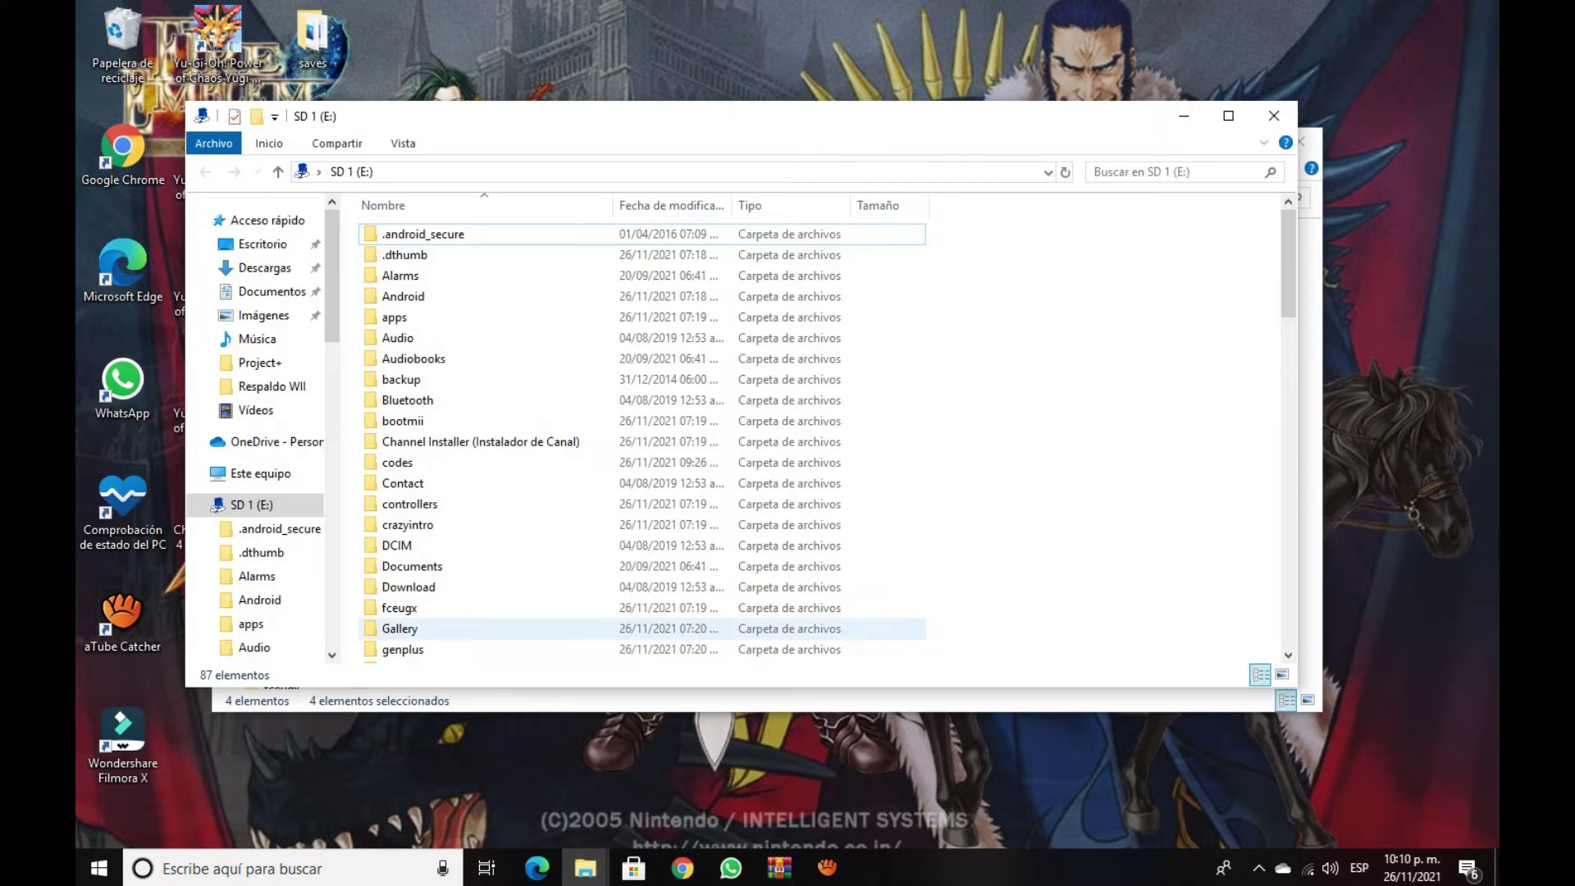
Inspect the contents of the SD card's apps folder and return to the card's root
{"action": "left_click", "coordinate": [394, 317]}
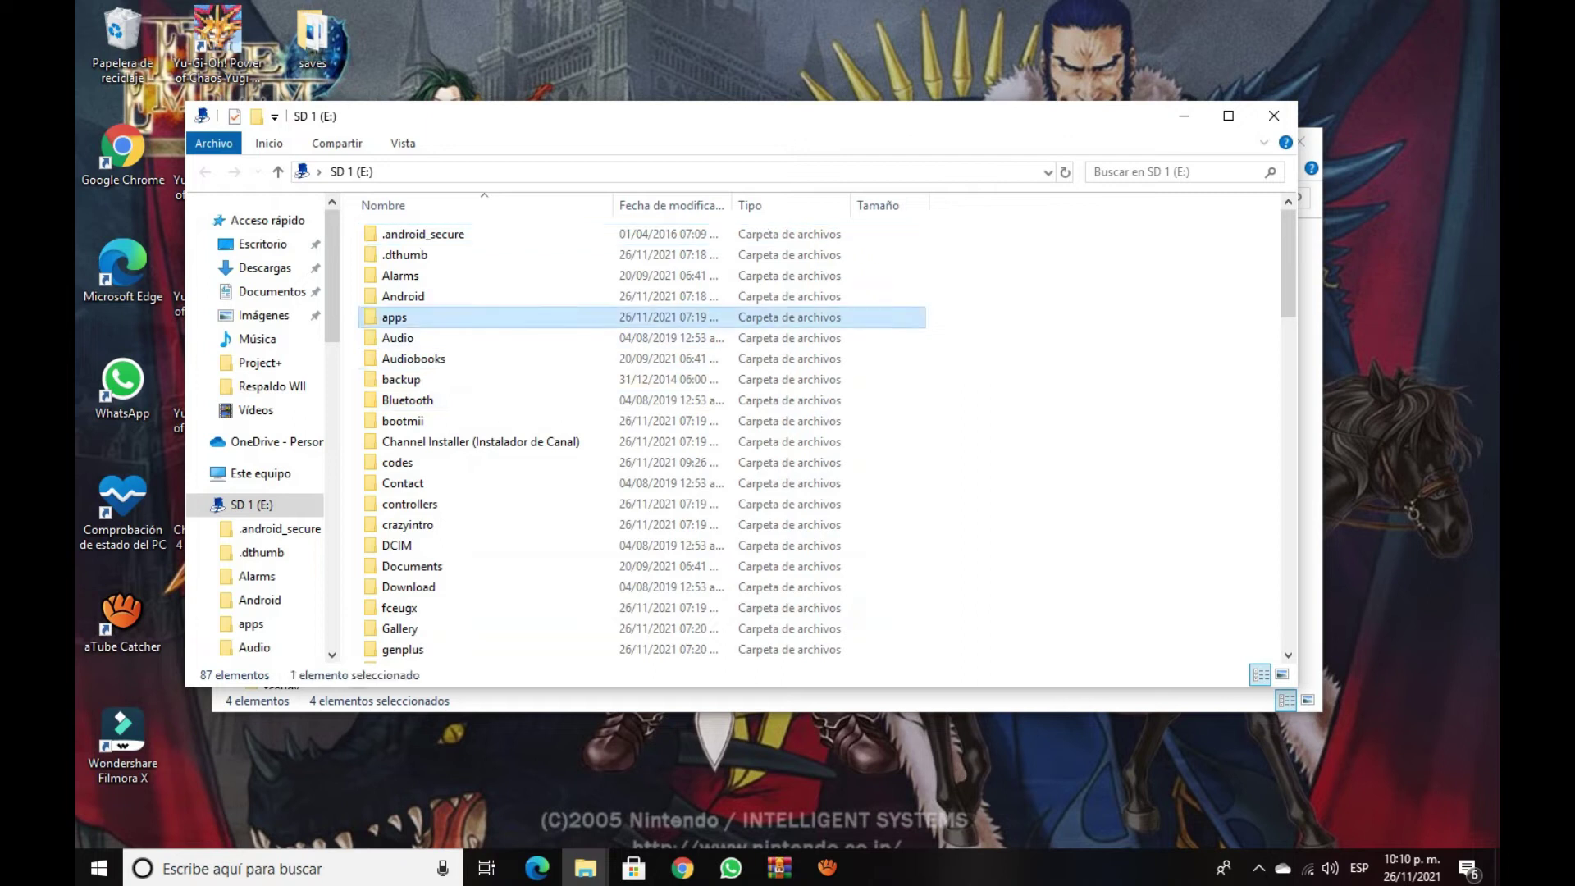
{"action": "double_click", "coordinate": [394, 317]}
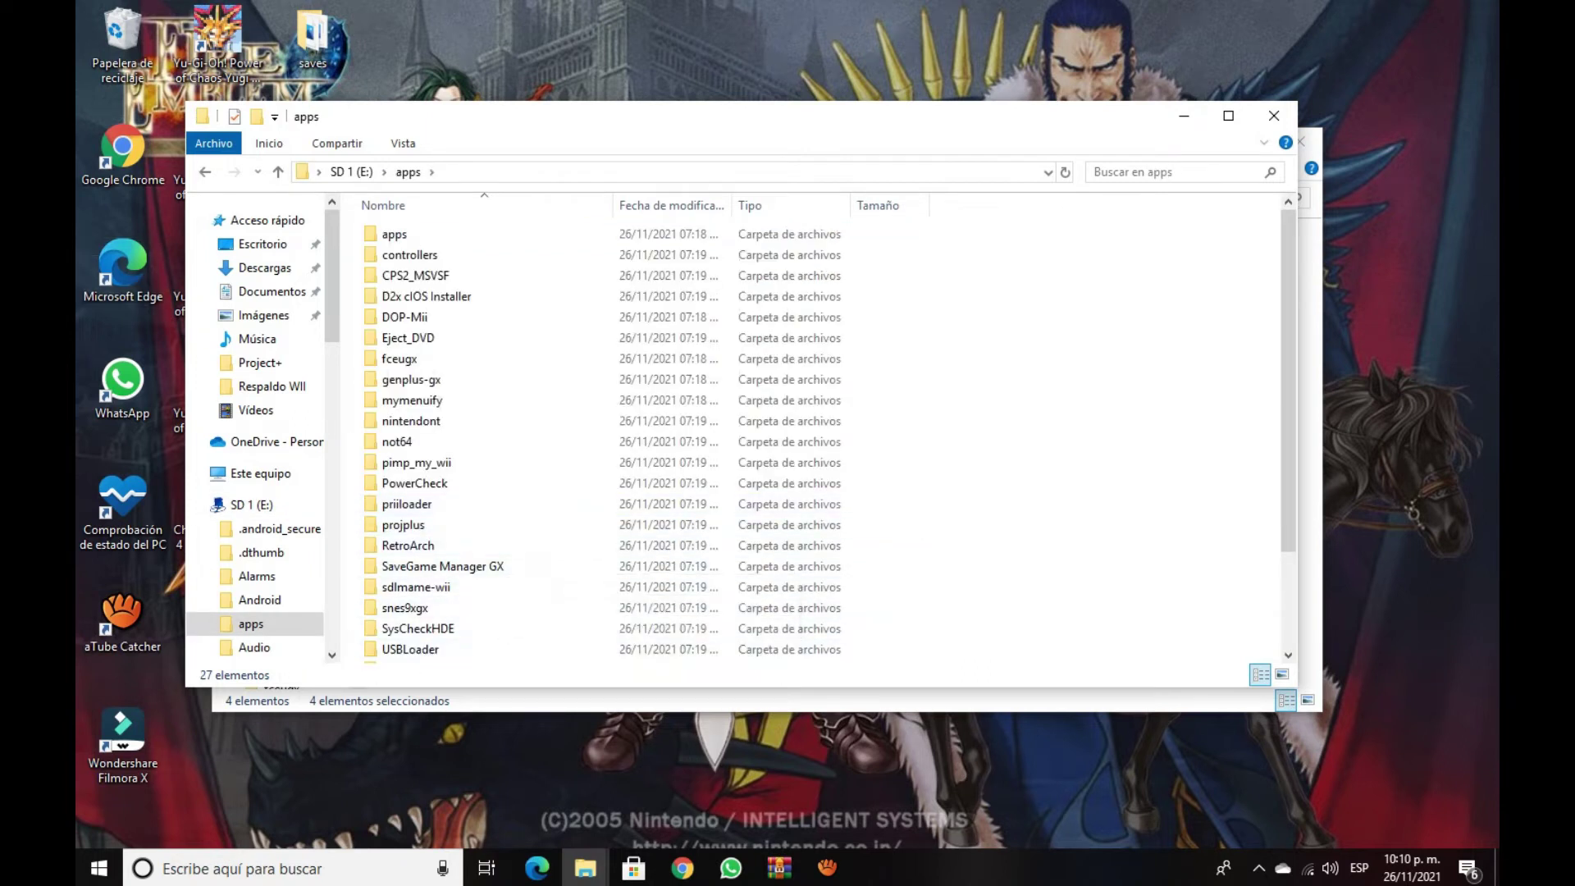
{"action": "left_click", "coordinate": [205, 172]}
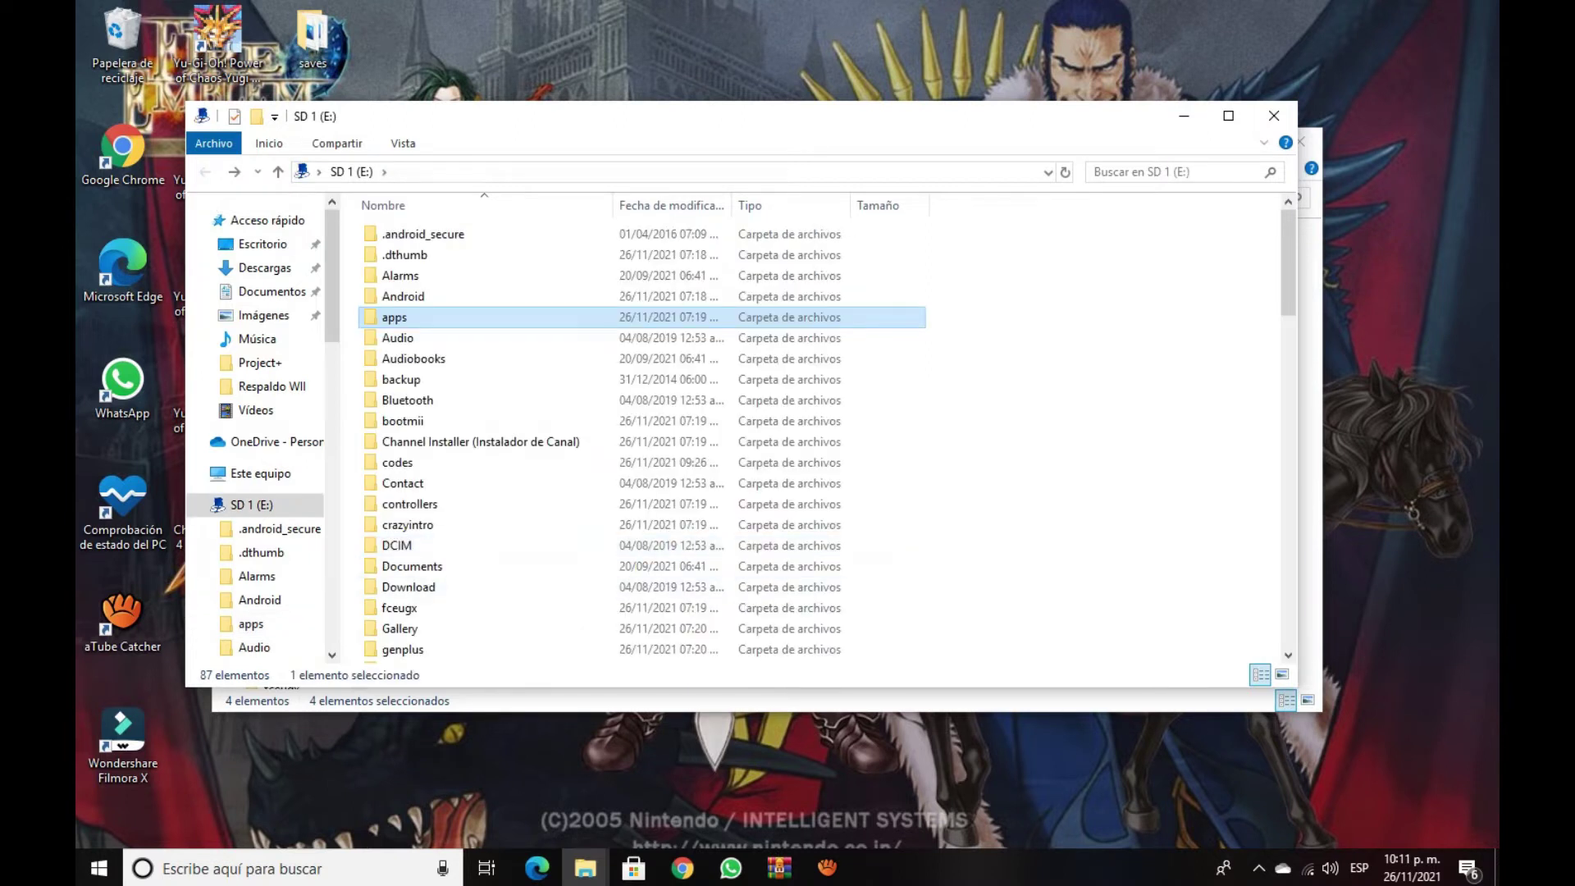
{"action": "left_click", "coordinate": [1067, 410]}
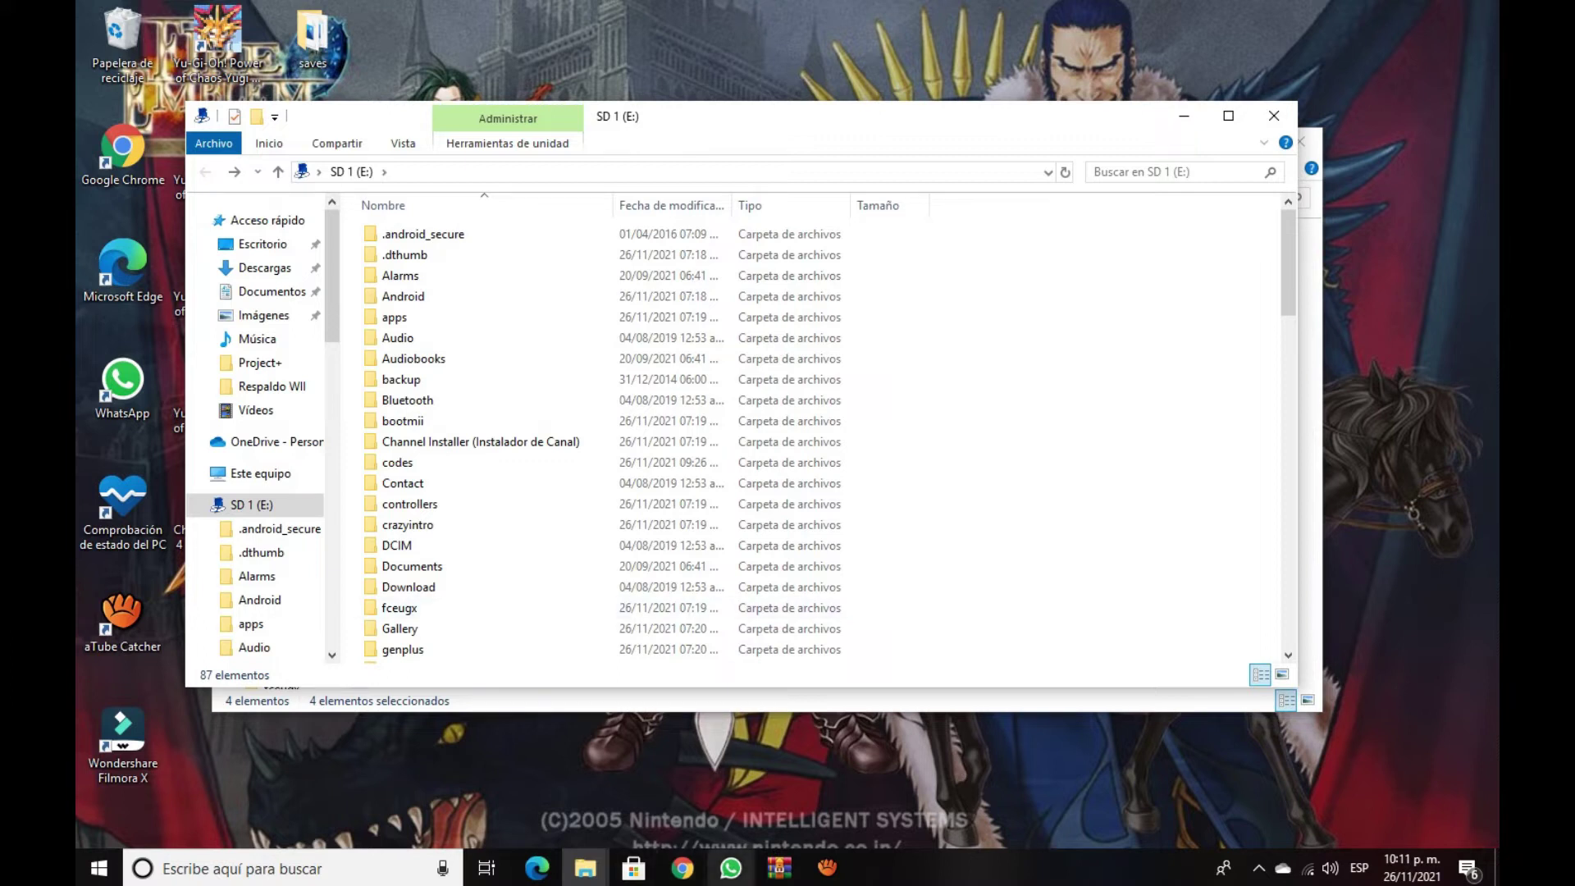
Switch to Chrome and read the Reddit guide's steps for getting Project+ working on USB Loader GX
{"action": "left_click", "coordinate": [682, 868]}
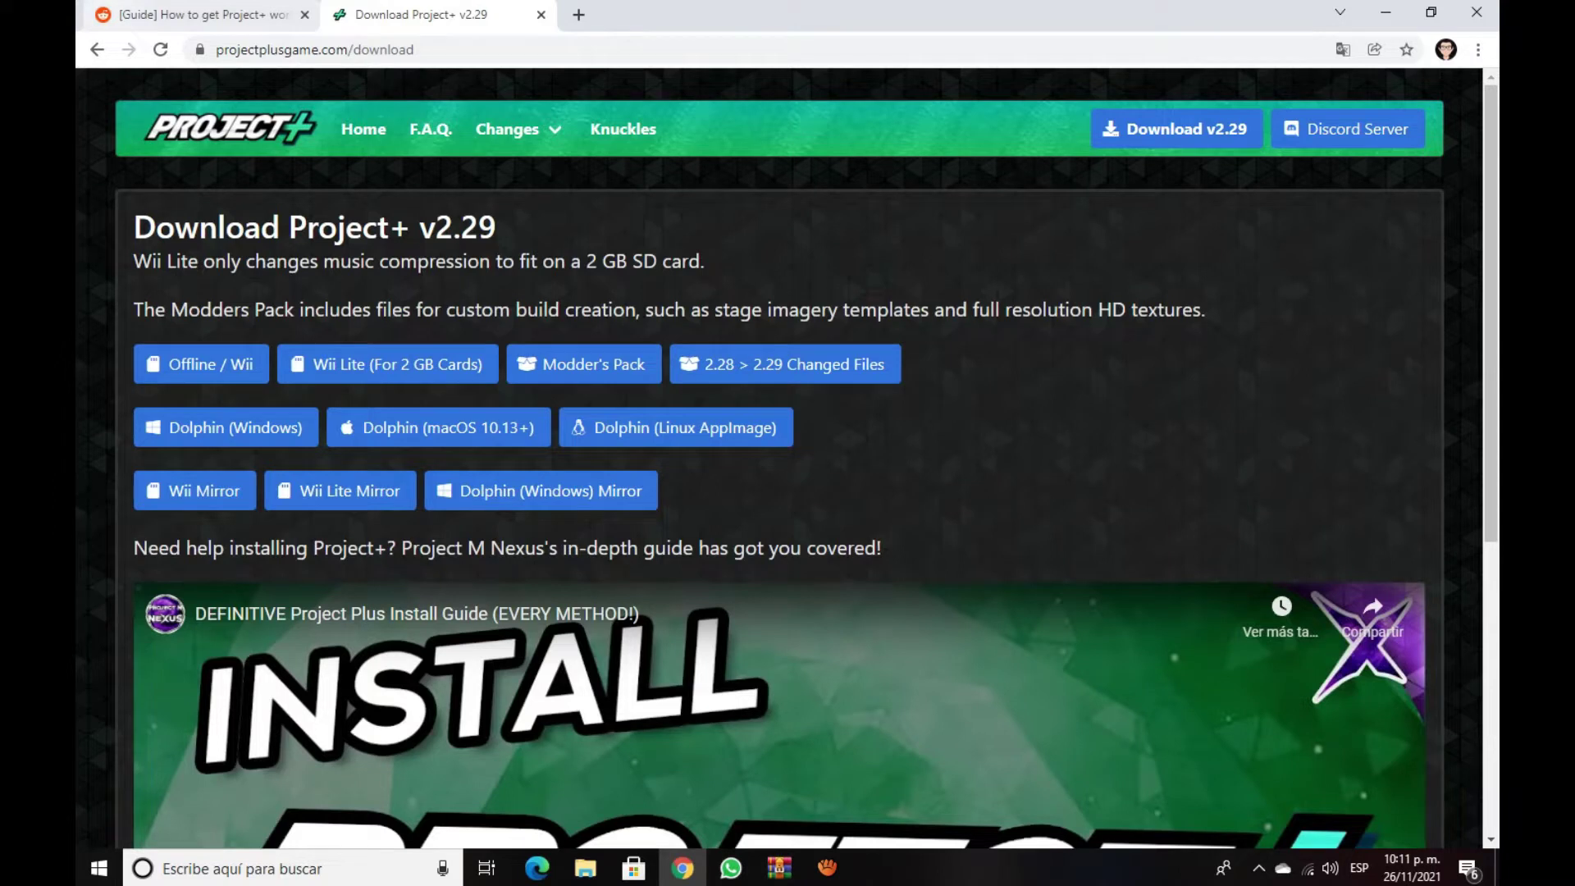
{"action": "left_click", "coordinate": [199, 14]}
{"action": "scroll", "coordinate": [619, 493], "scroll_direction": "up", "scroll_amount": 3}
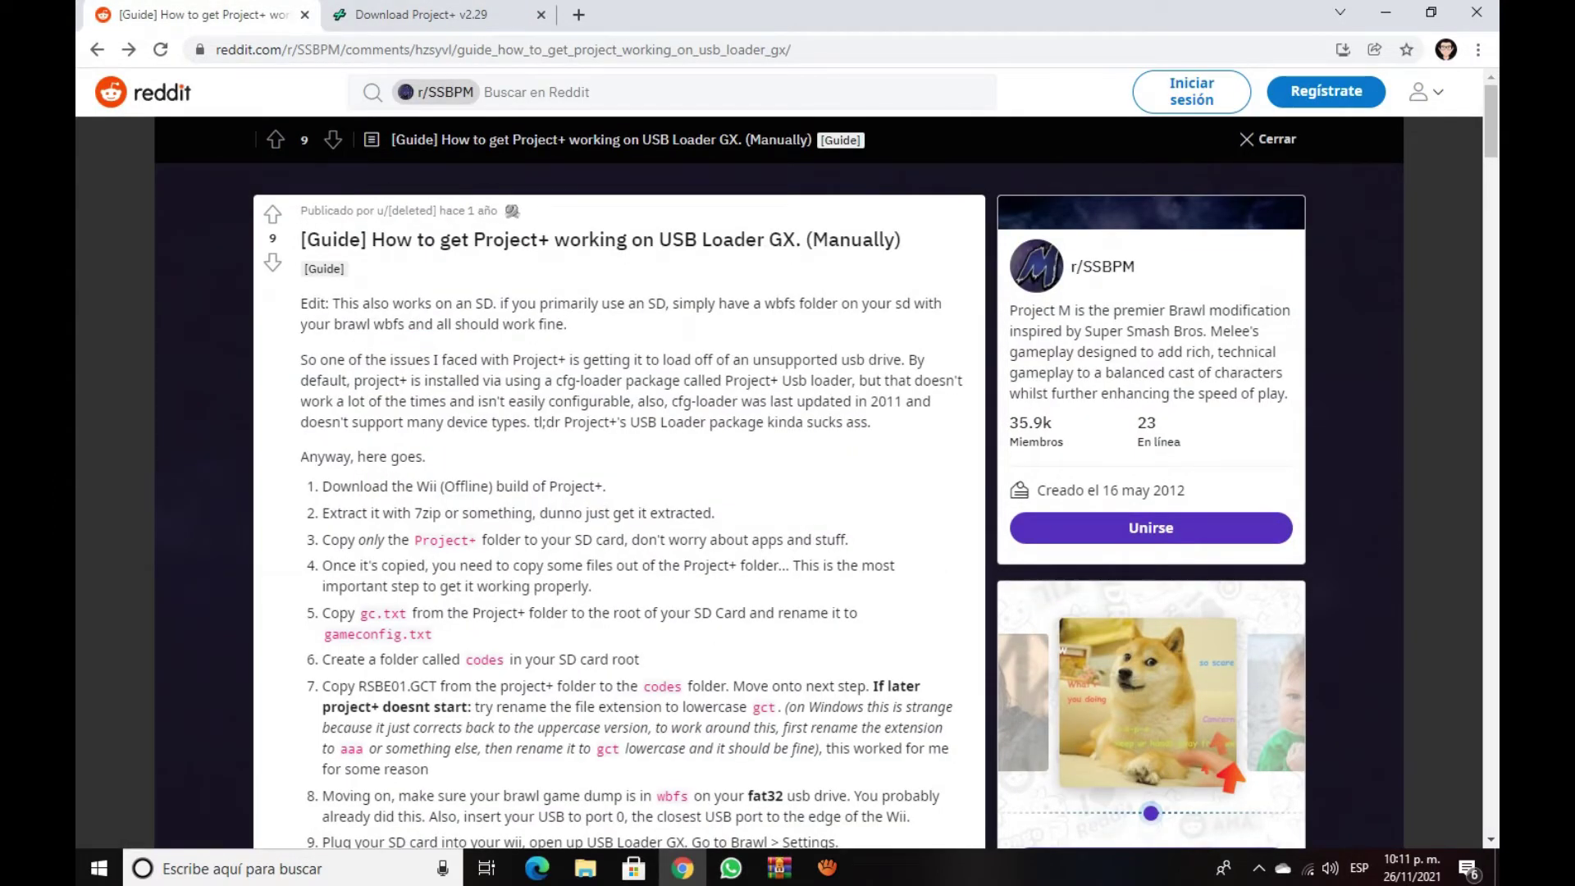
{"action": "scroll", "coordinate": [620, 492], "scroll_direction": "down", "scroll_amount": 6}
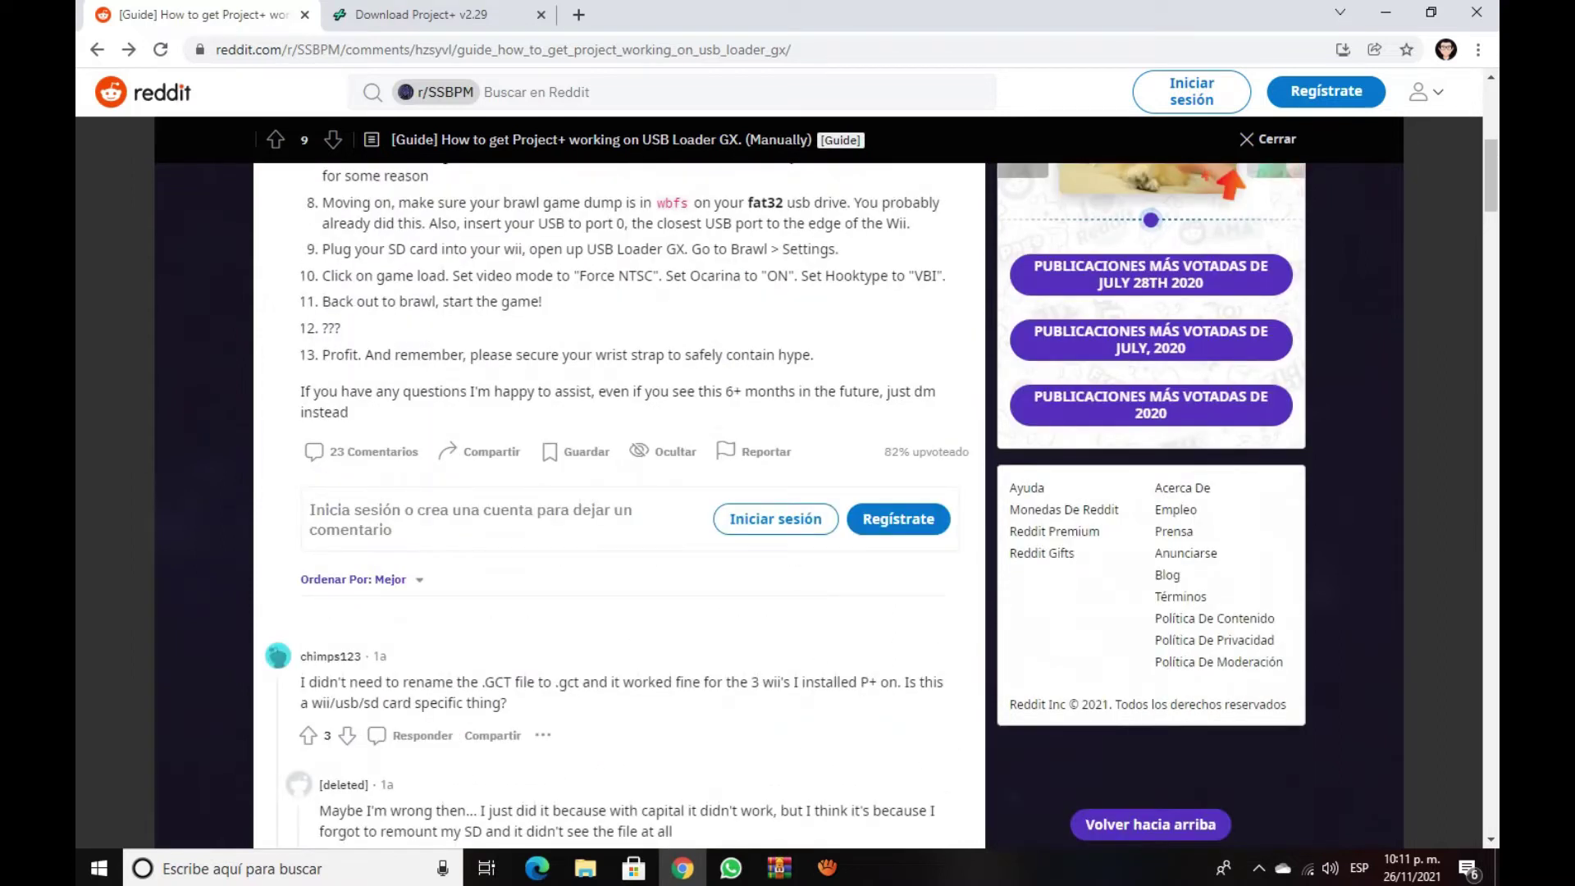
{"action": "scroll", "coordinate": [619, 492], "scroll_direction": "up", "scroll_amount": 6}
{"action": "scroll", "coordinate": [619, 492], "scroll_direction": "down", "scroll_amount": 4}
{"action": "scroll", "coordinate": [619, 492], "scroll_direction": "up", "scroll_amount": 4}
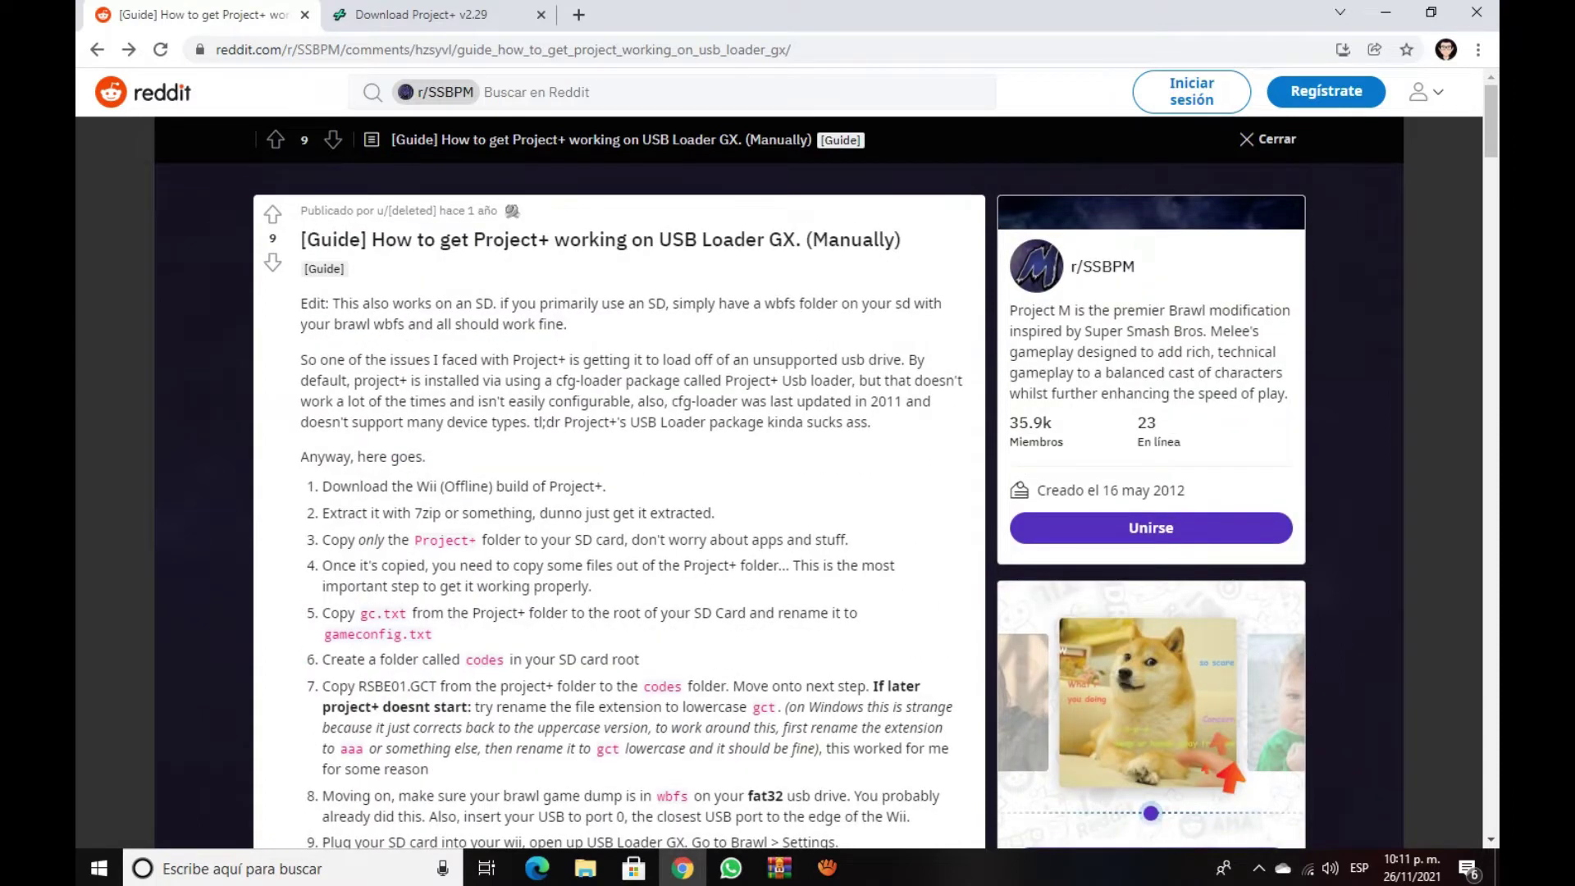
{"action": "scroll", "coordinate": [619, 492], "scroll_direction": "down", "scroll_amount": 4}
{"action": "scroll", "coordinate": [619, 492], "scroll_direction": "up", "scroll_amount": 1}
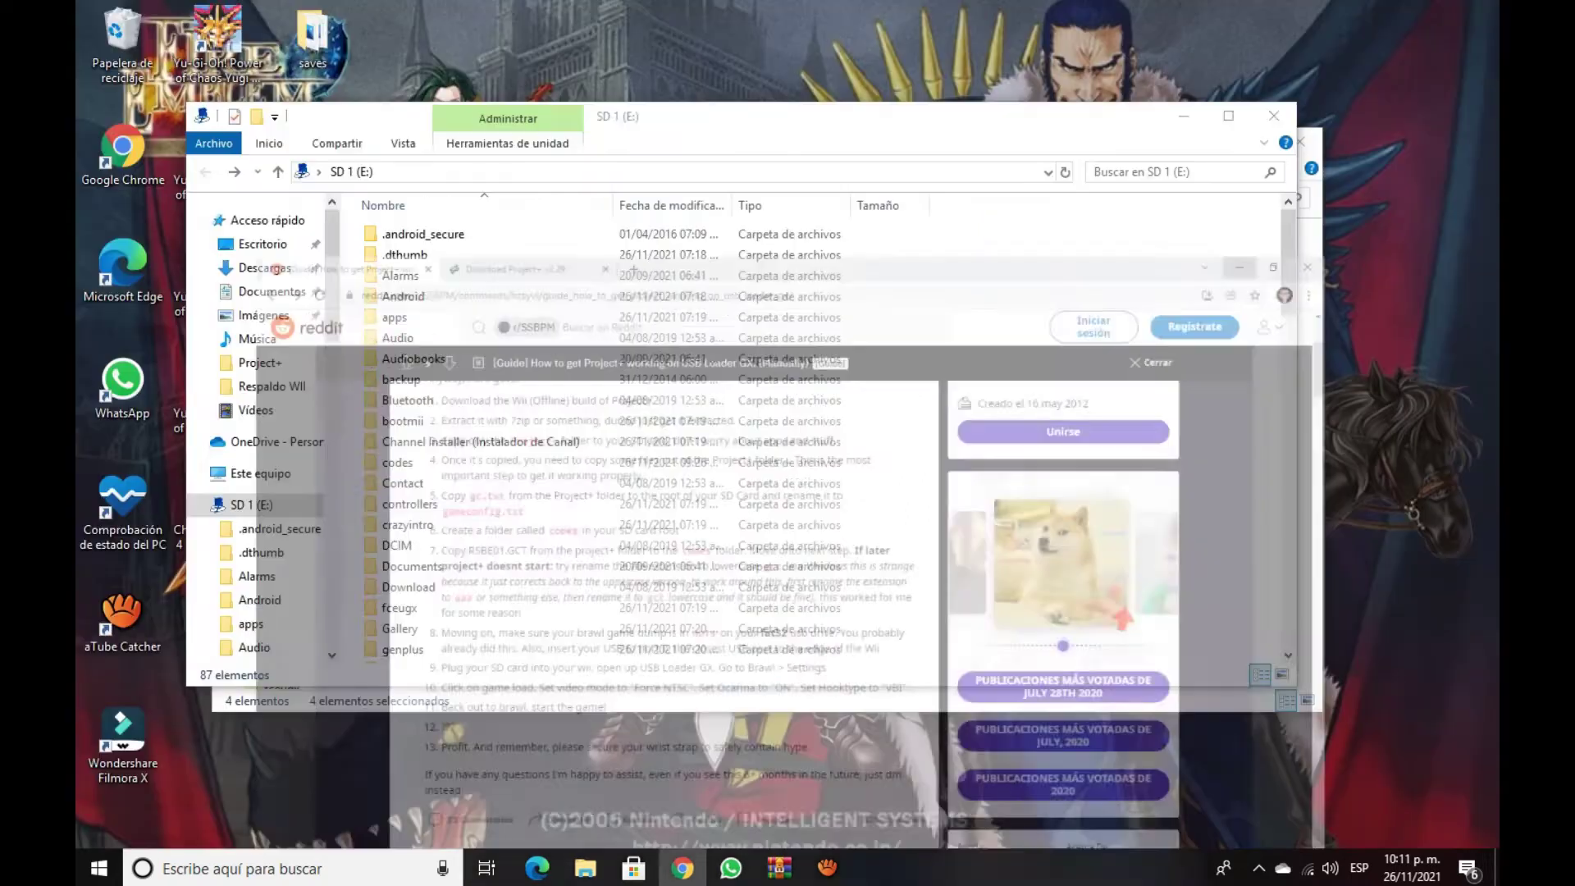
Switch to File Explorer and copy the gc text file from the SD card's Project+ folder
{"action": "left_click", "coordinate": [1386, 12]}
{"action": "scroll", "coordinate": [574, 493], "scroll_direction": "down", "scroll_amount": 2}
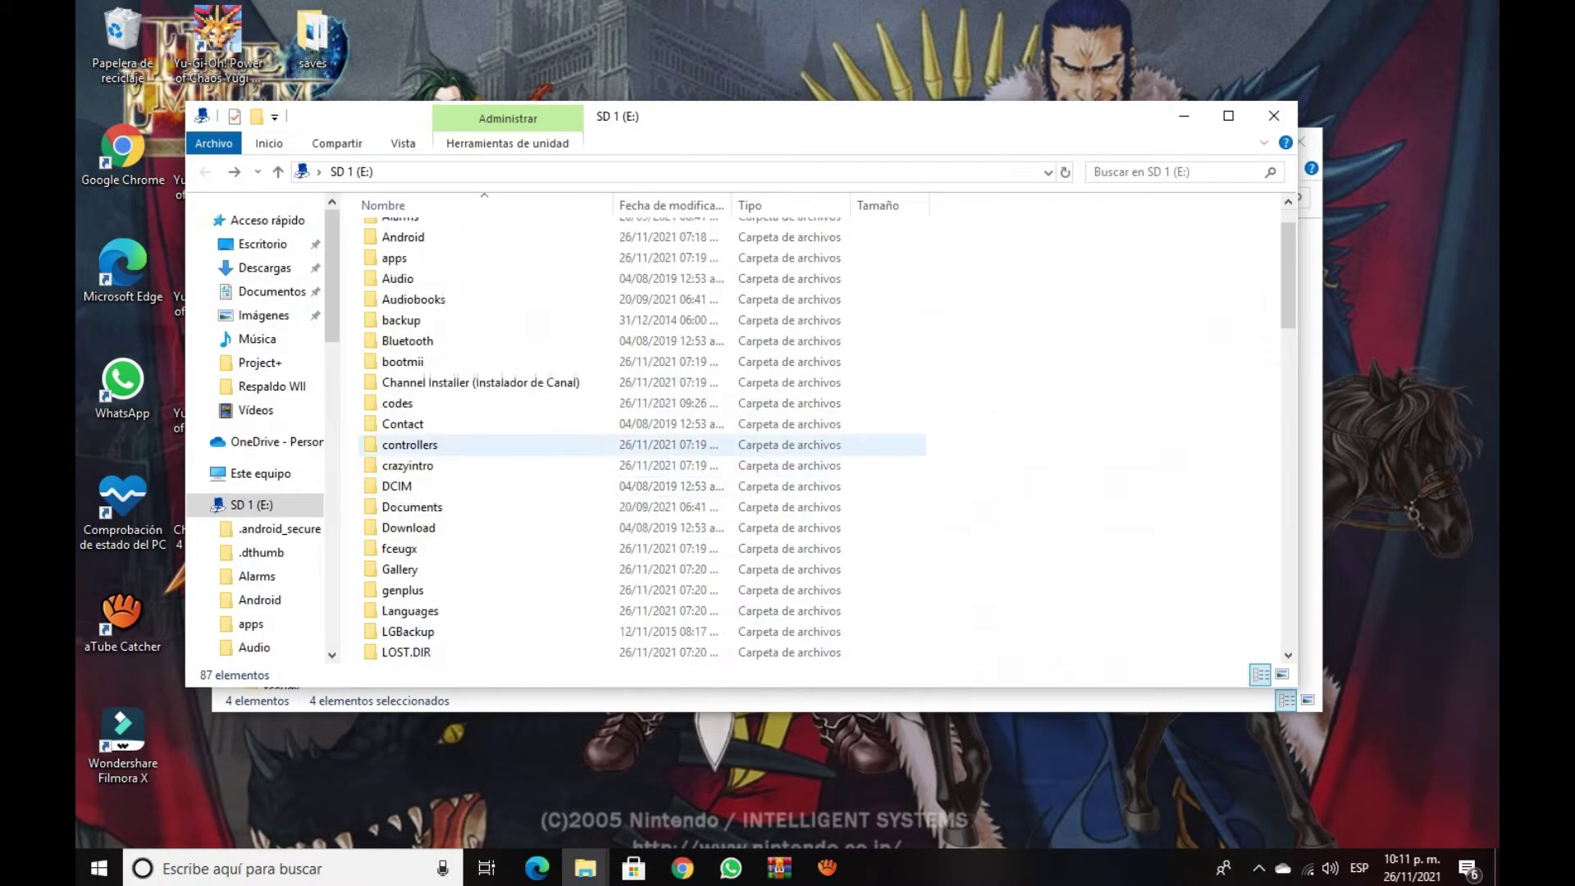
{"action": "scroll", "coordinate": [574, 527], "scroll_direction": "down", "scroll_amount": 7}
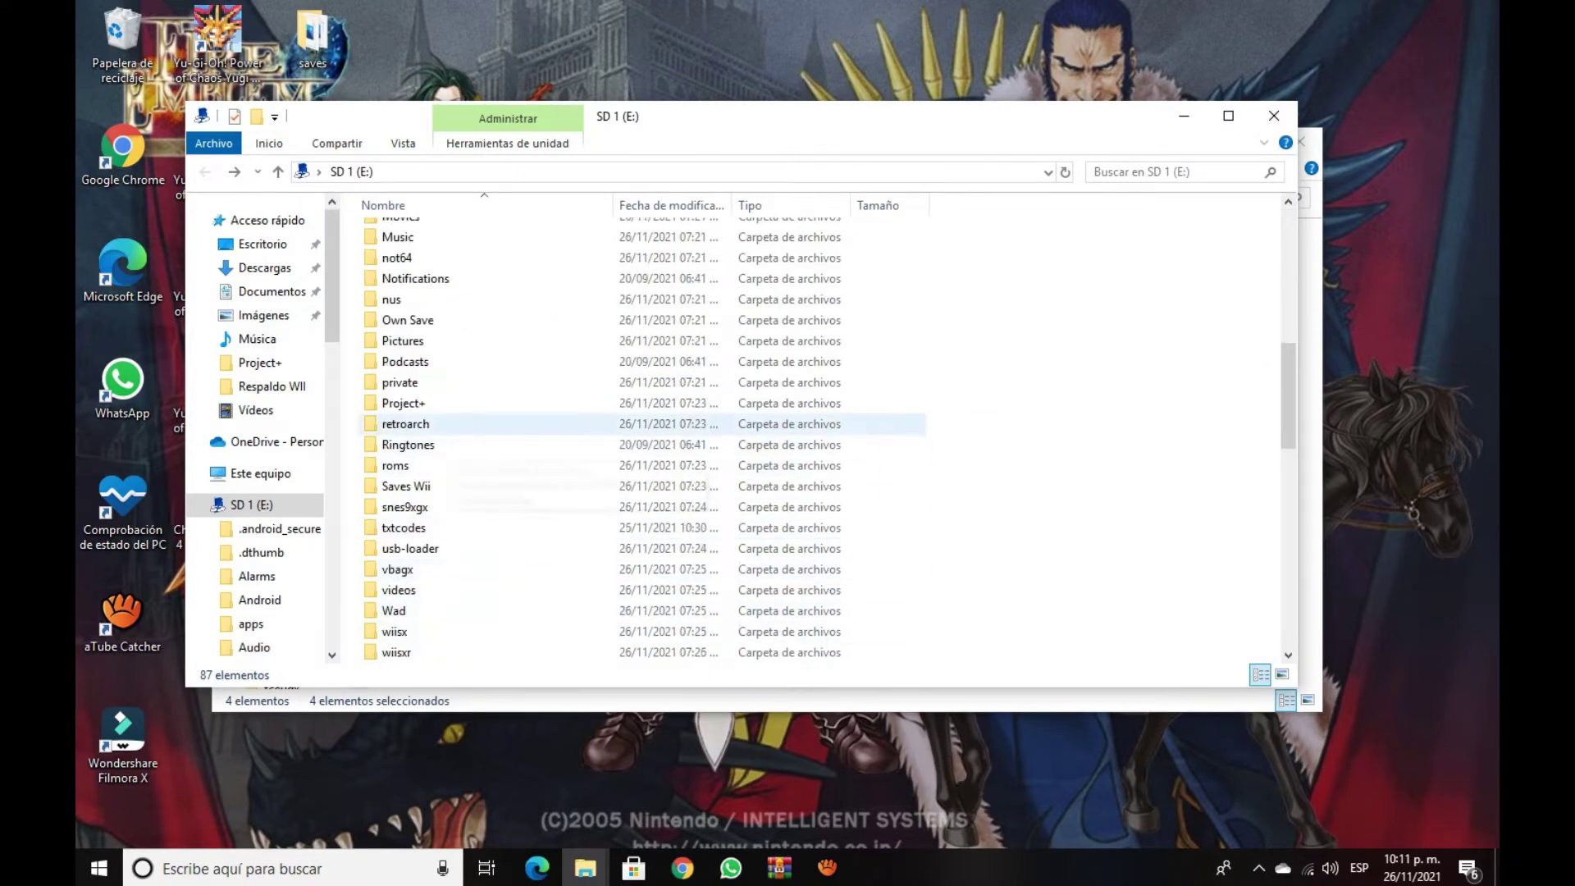
{"action": "double_click", "coordinate": [402, 402]}
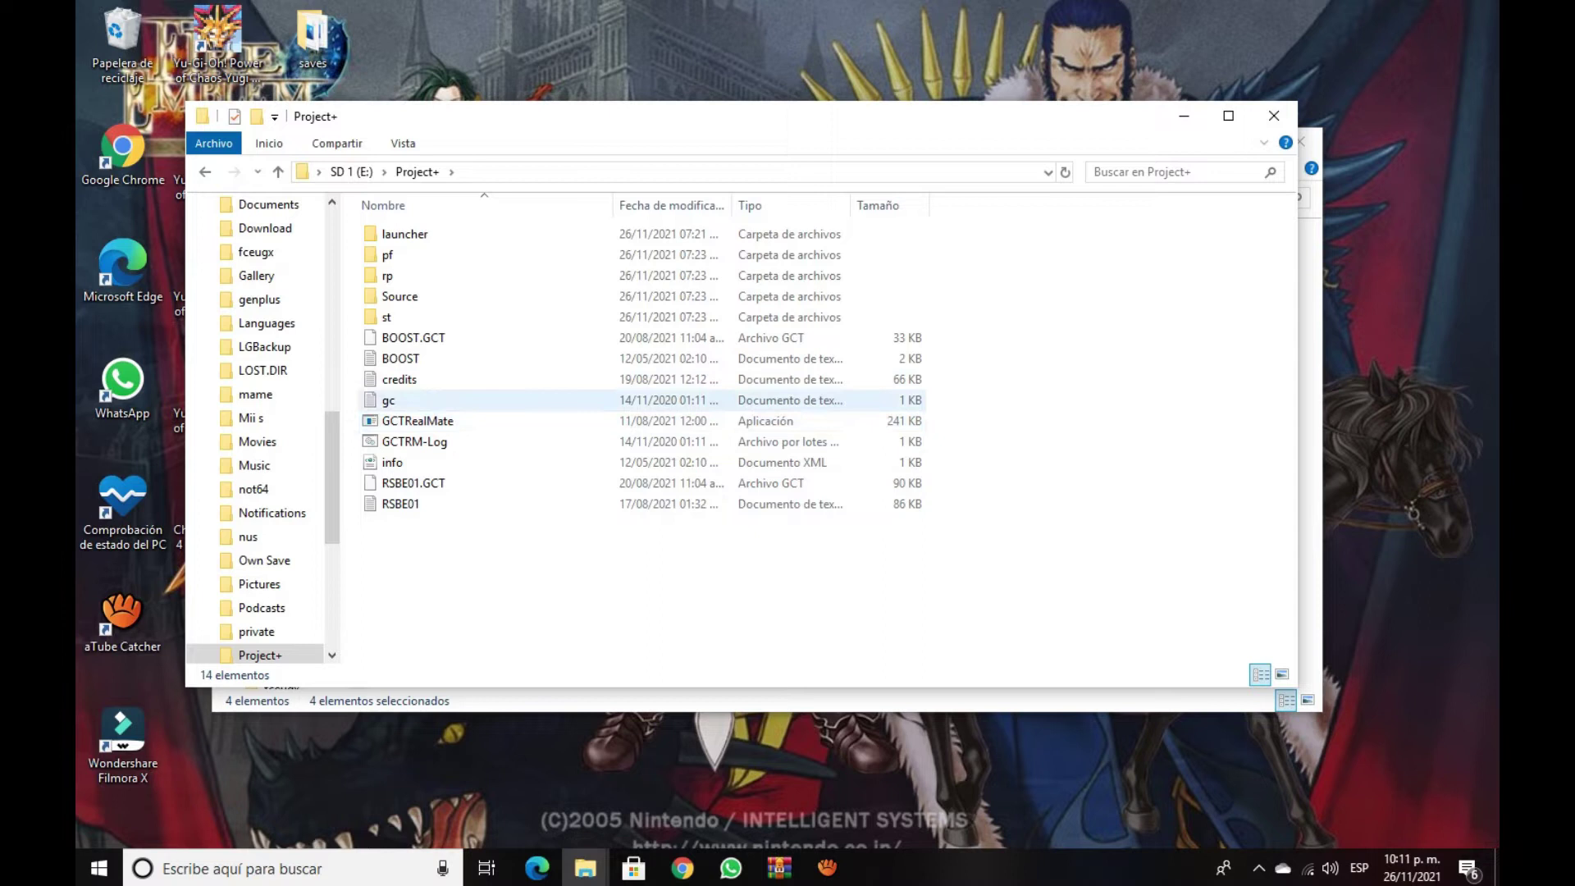
{"action": "left_click", "coordinate": [388, 400]}
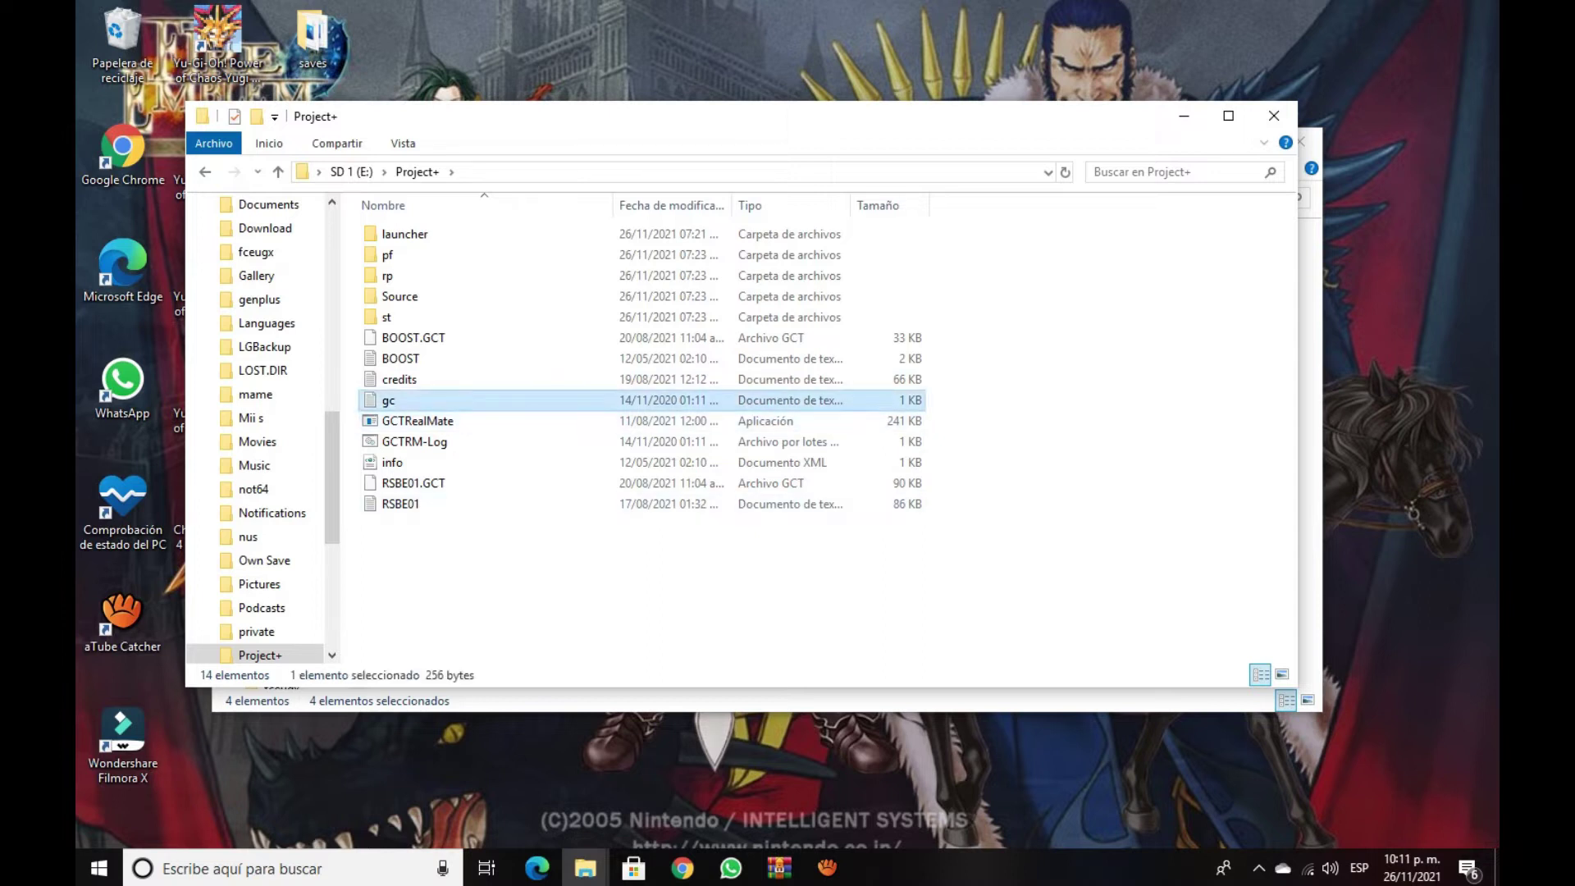
{"action": "right_click", "coordinate": [407, 401]}
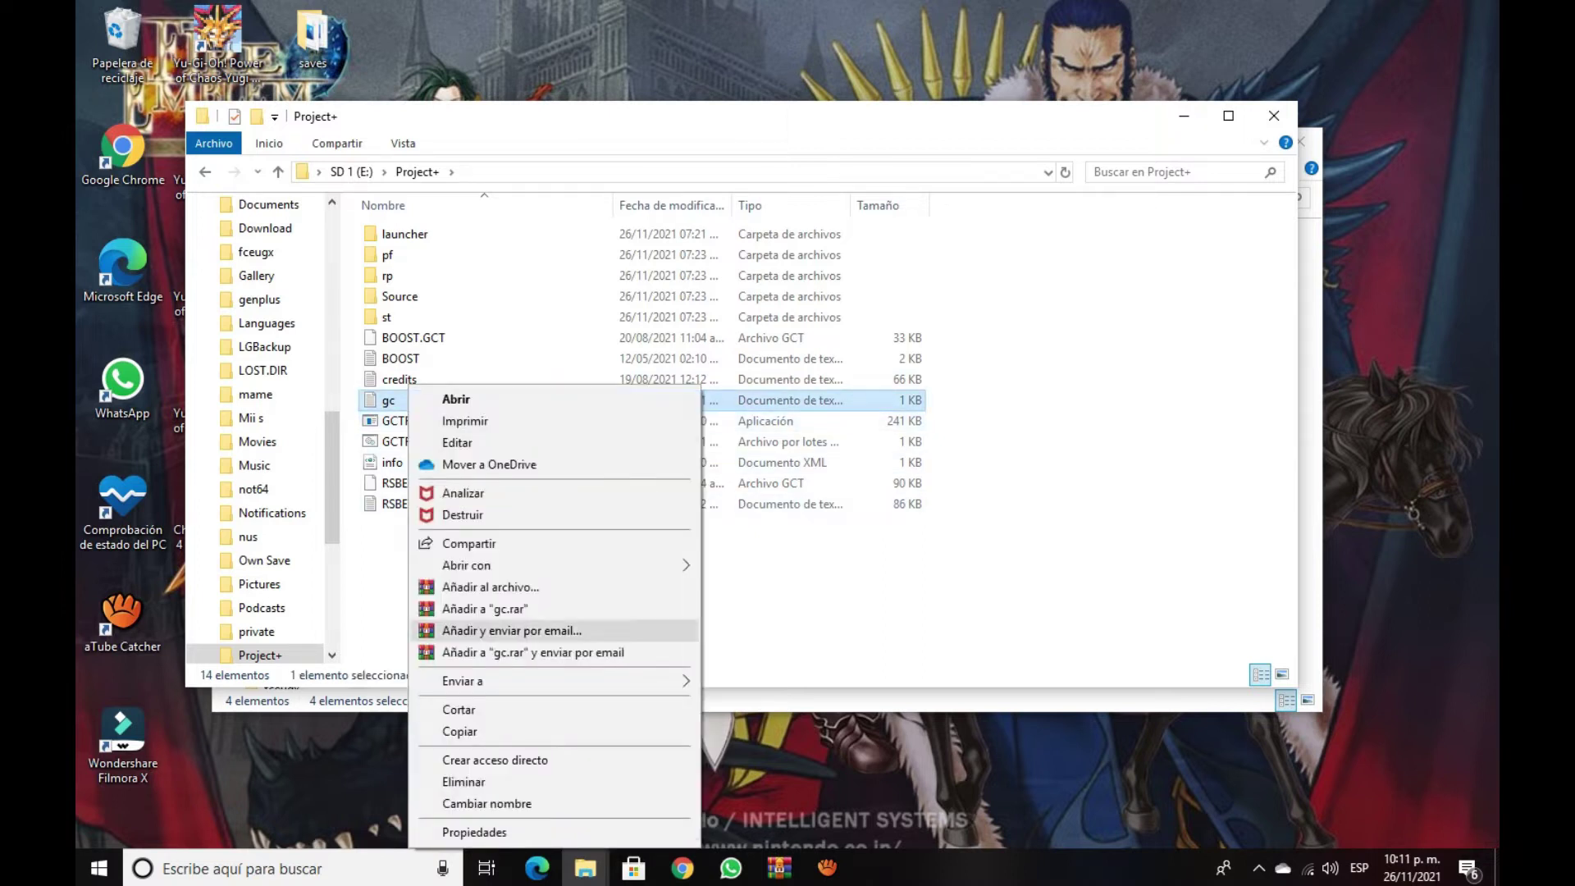
{"action": "left_click", "coordinate": [459, 730]}
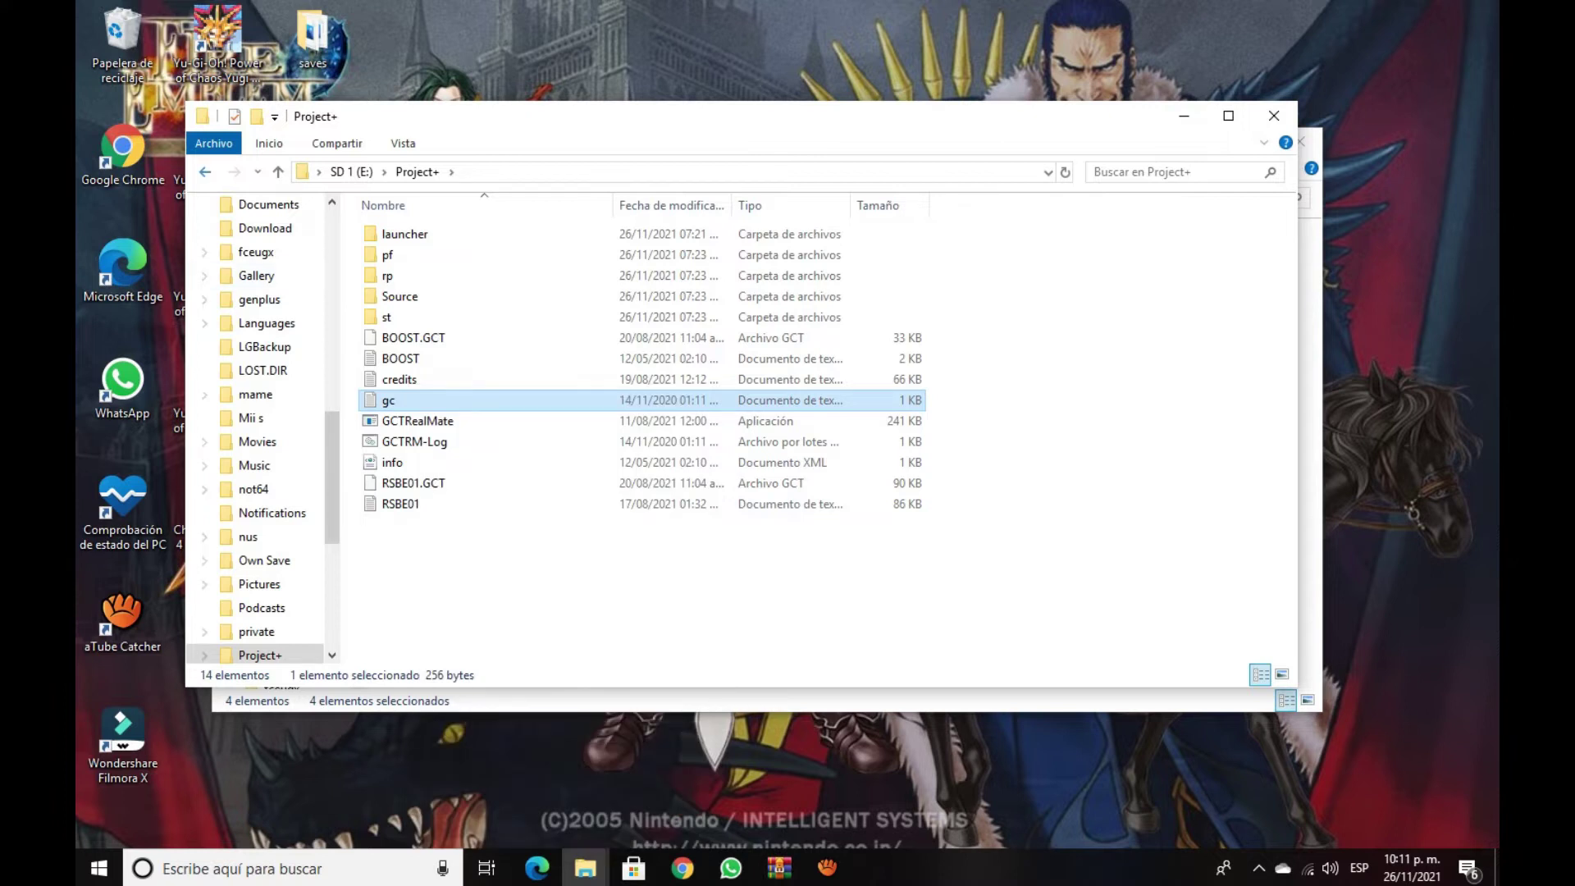
Paste the copied gc file into the root of the SD card
{"action": "key", "text": "alt+Left"}
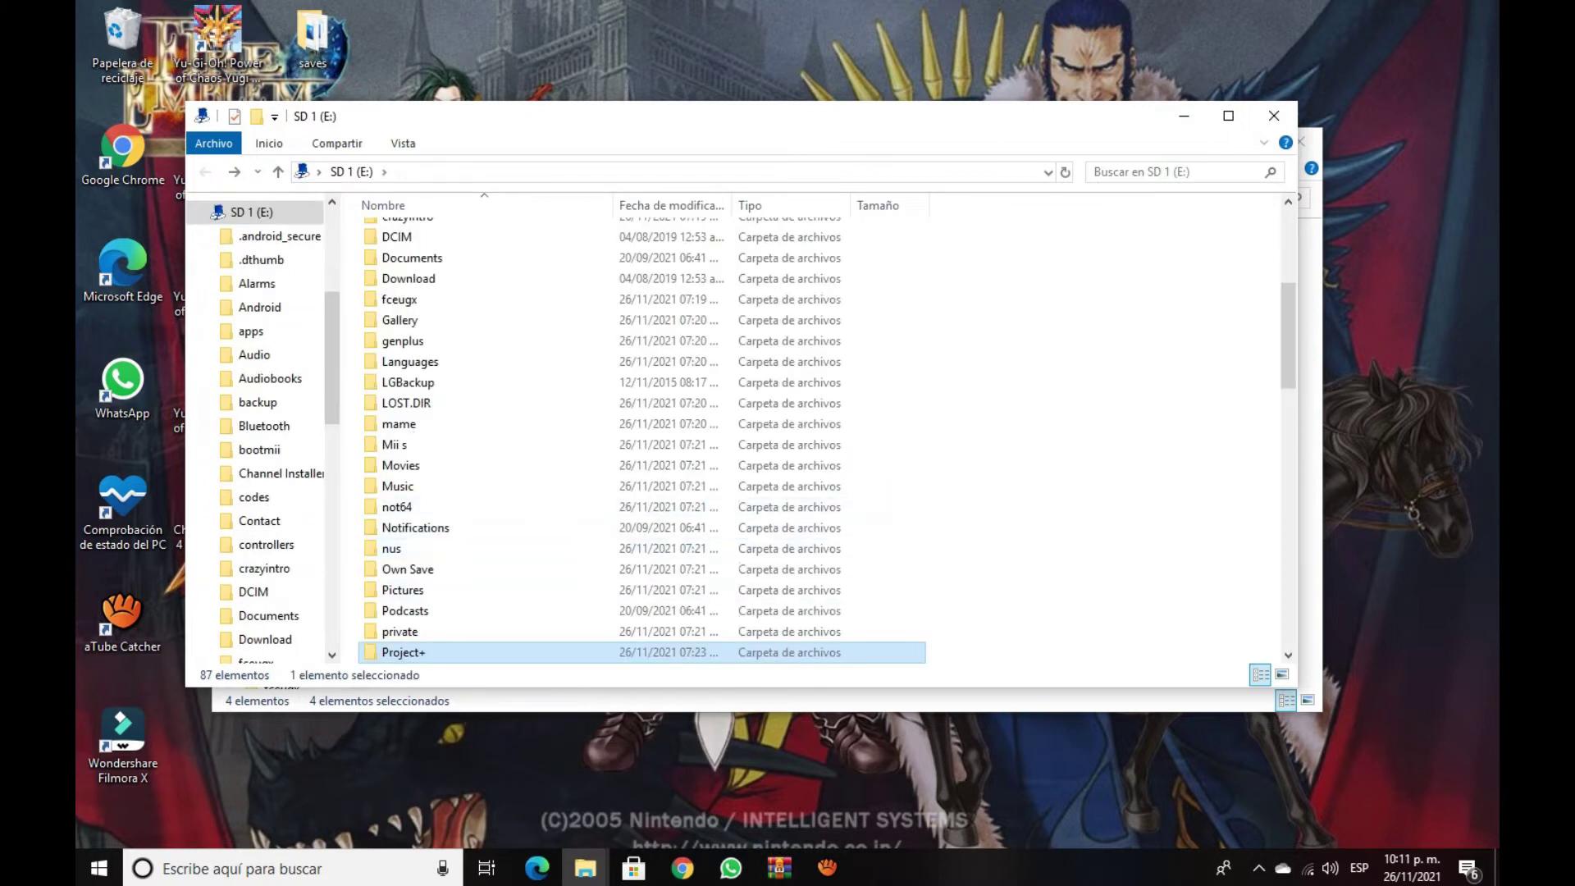
{"action": "scroll", "coordinate": [820, 435], "scroll_direction": "down", "scroll_amount": 5}
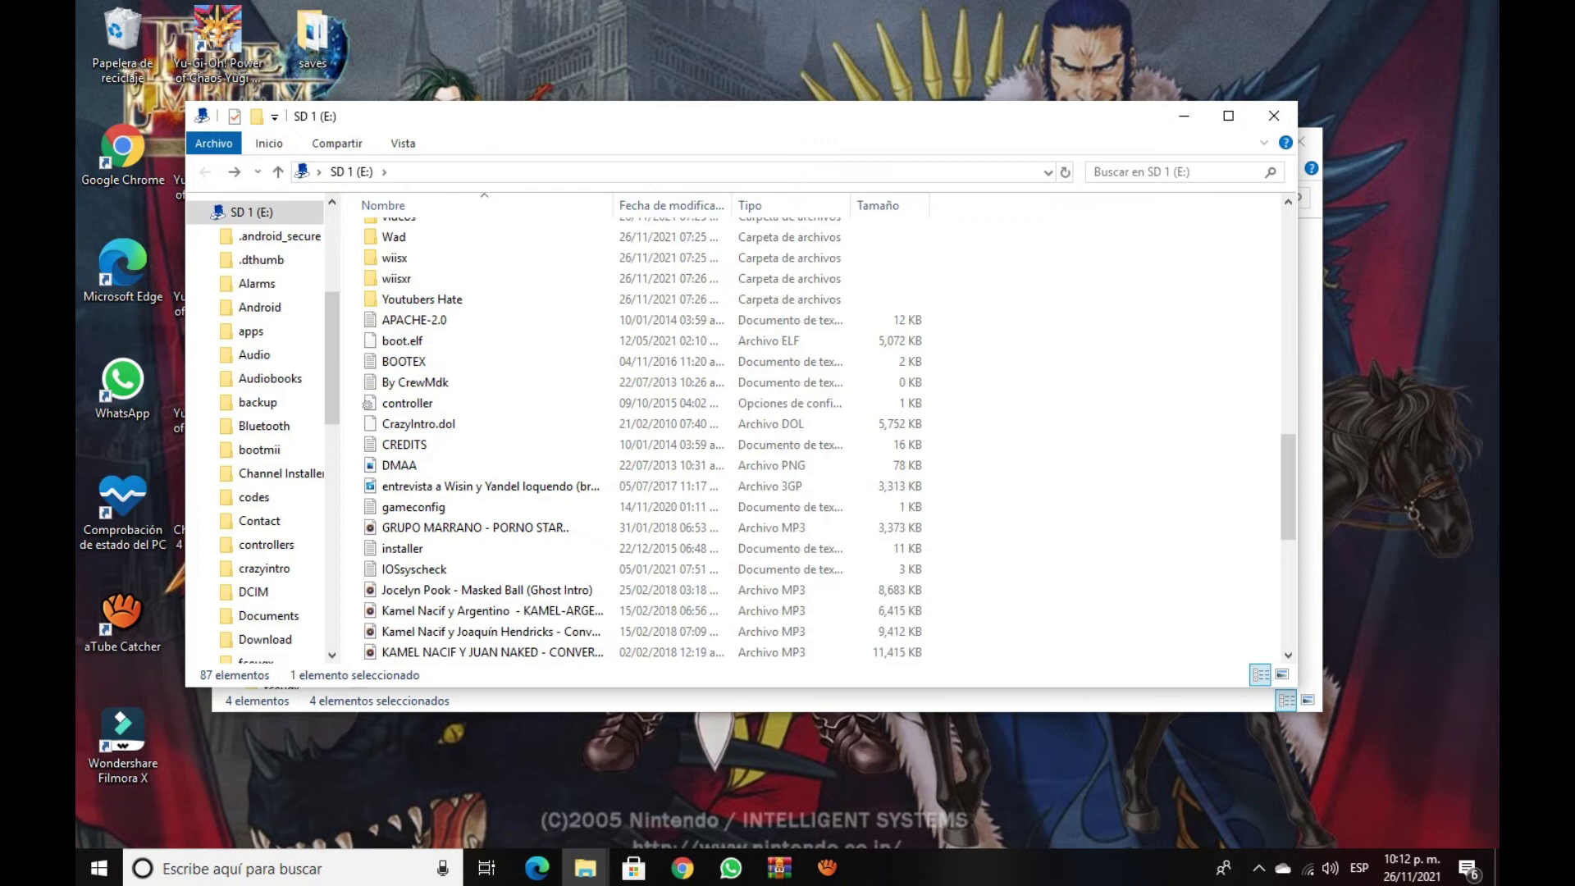
{"action": "scroll", "coordinate": [820, 435], "scroll_direction": "down", "scroll_amount": 4}
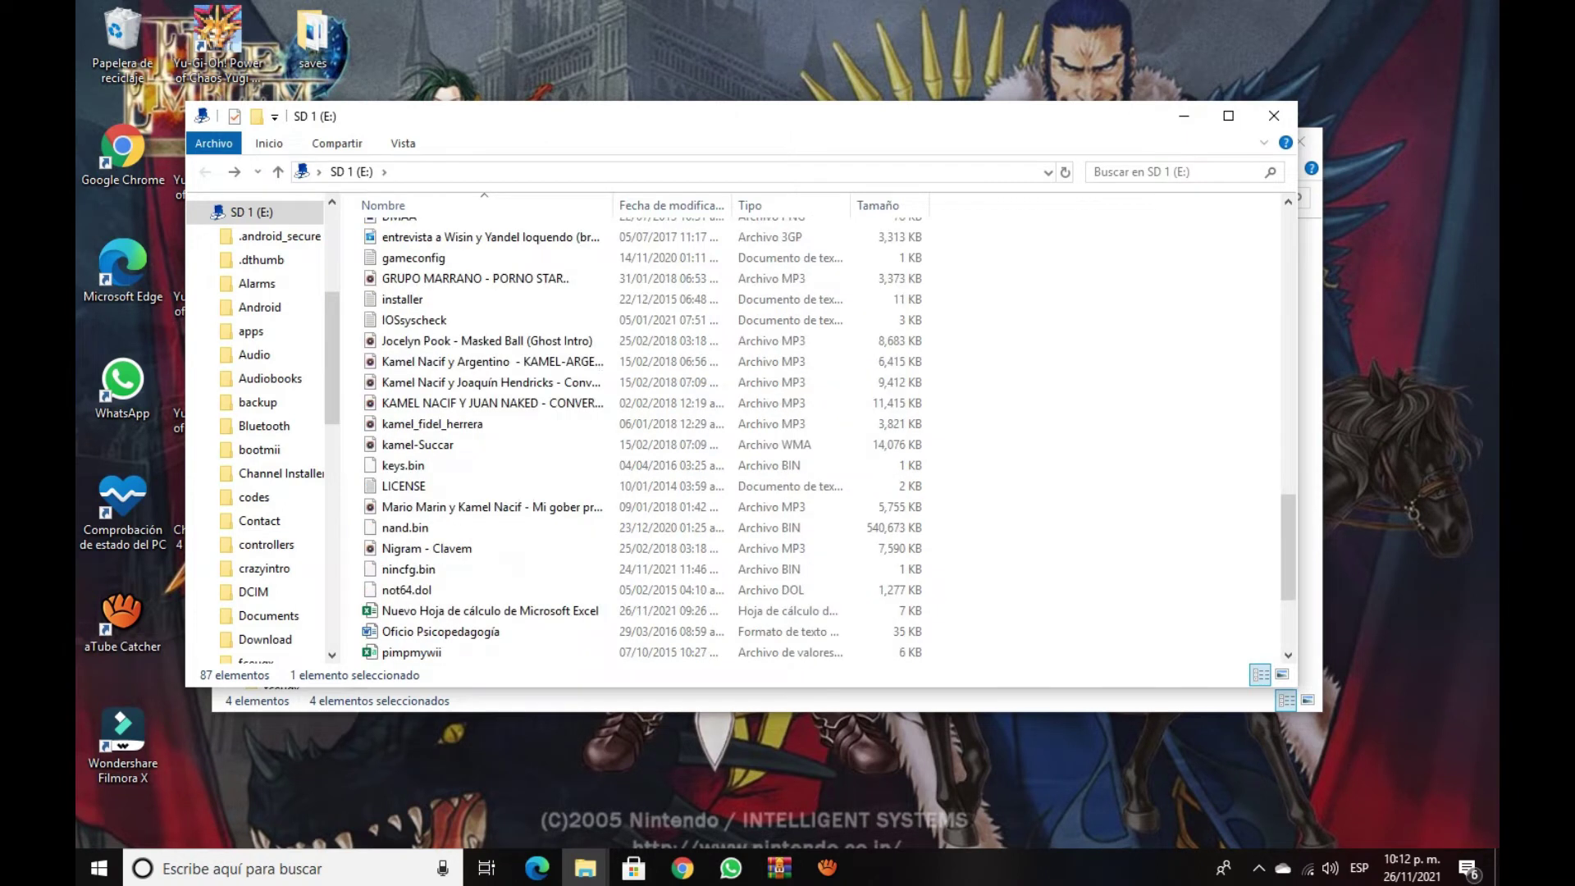
{"action": "right_click", "coordinate": [1007, 264]}
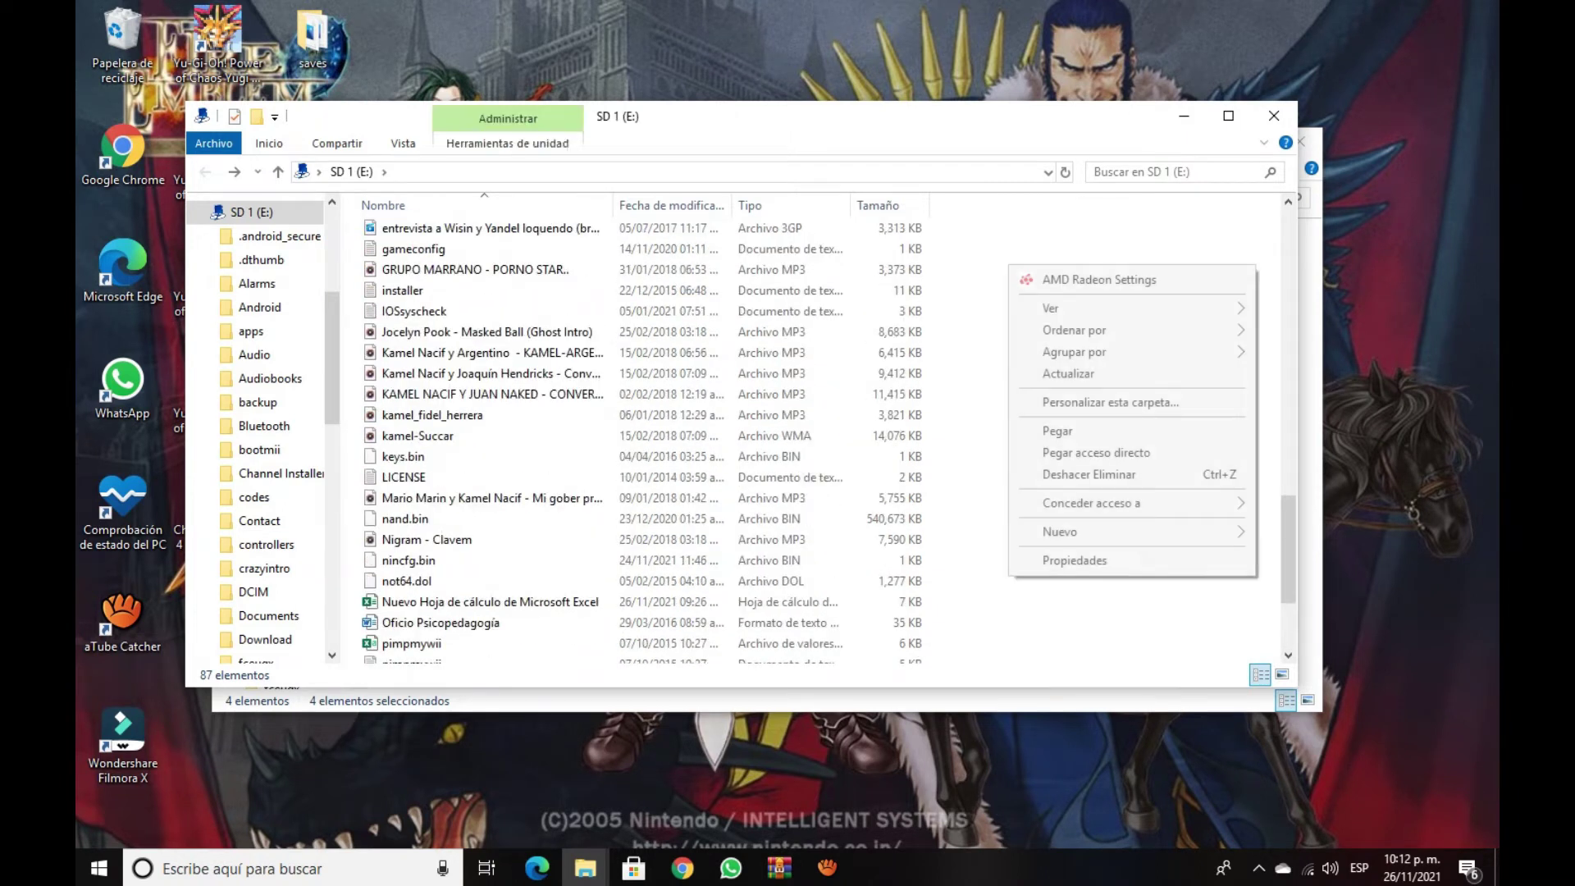
{"action": "left_click", "coordinate": [1058, 431]}
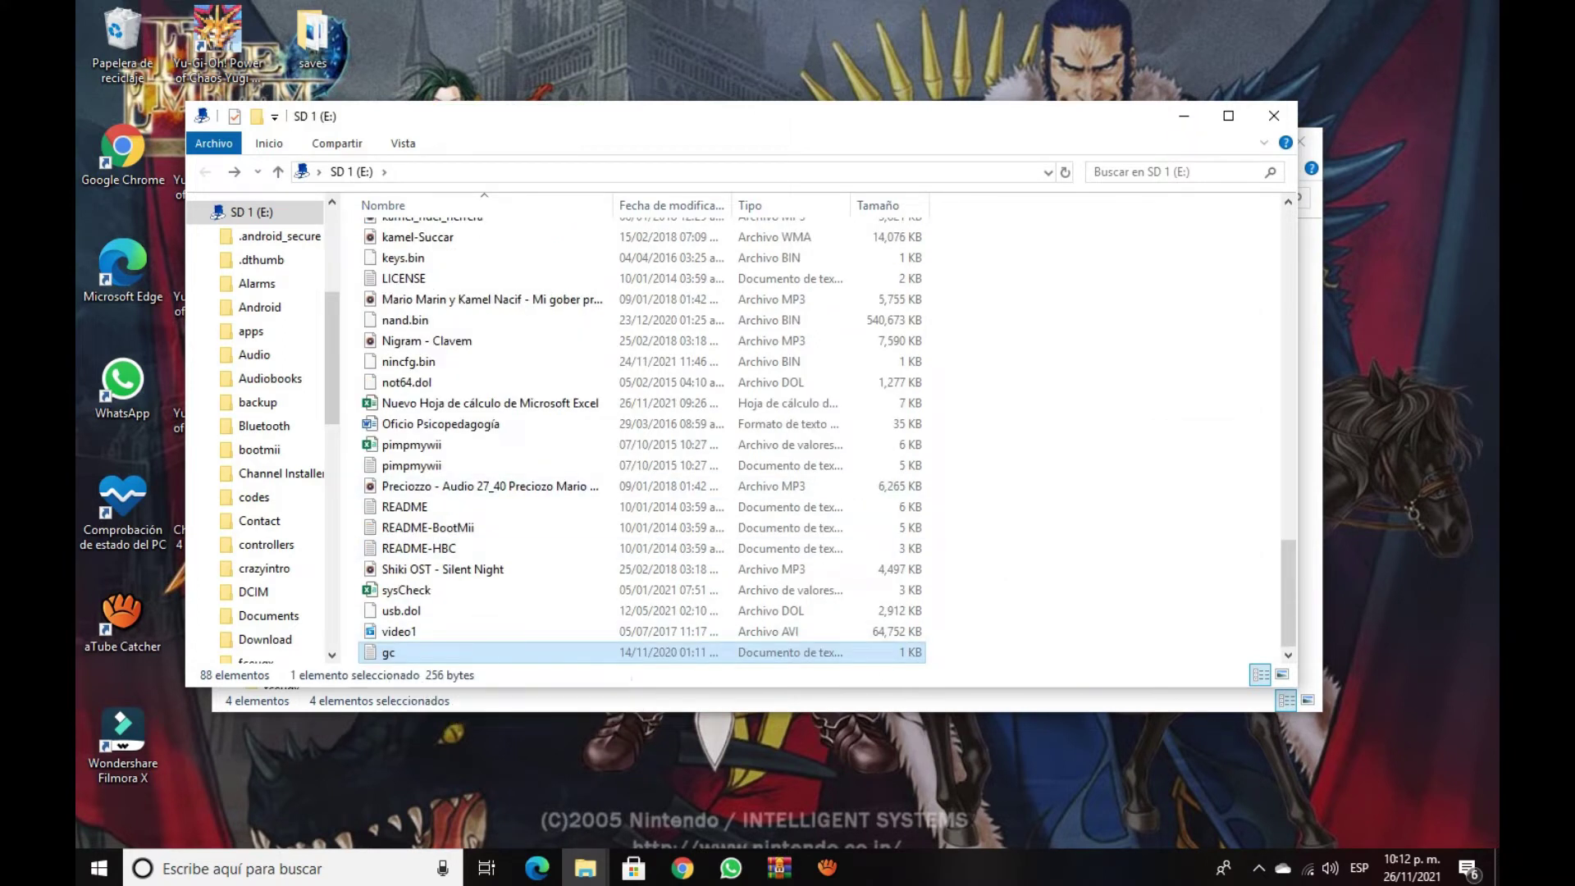
Try to rename the pasted gc file in the SD card's root as gameconfig
{"action": "right_click", "coordinate": [387, 656]}
{"action": "key", "text": "Escape"}
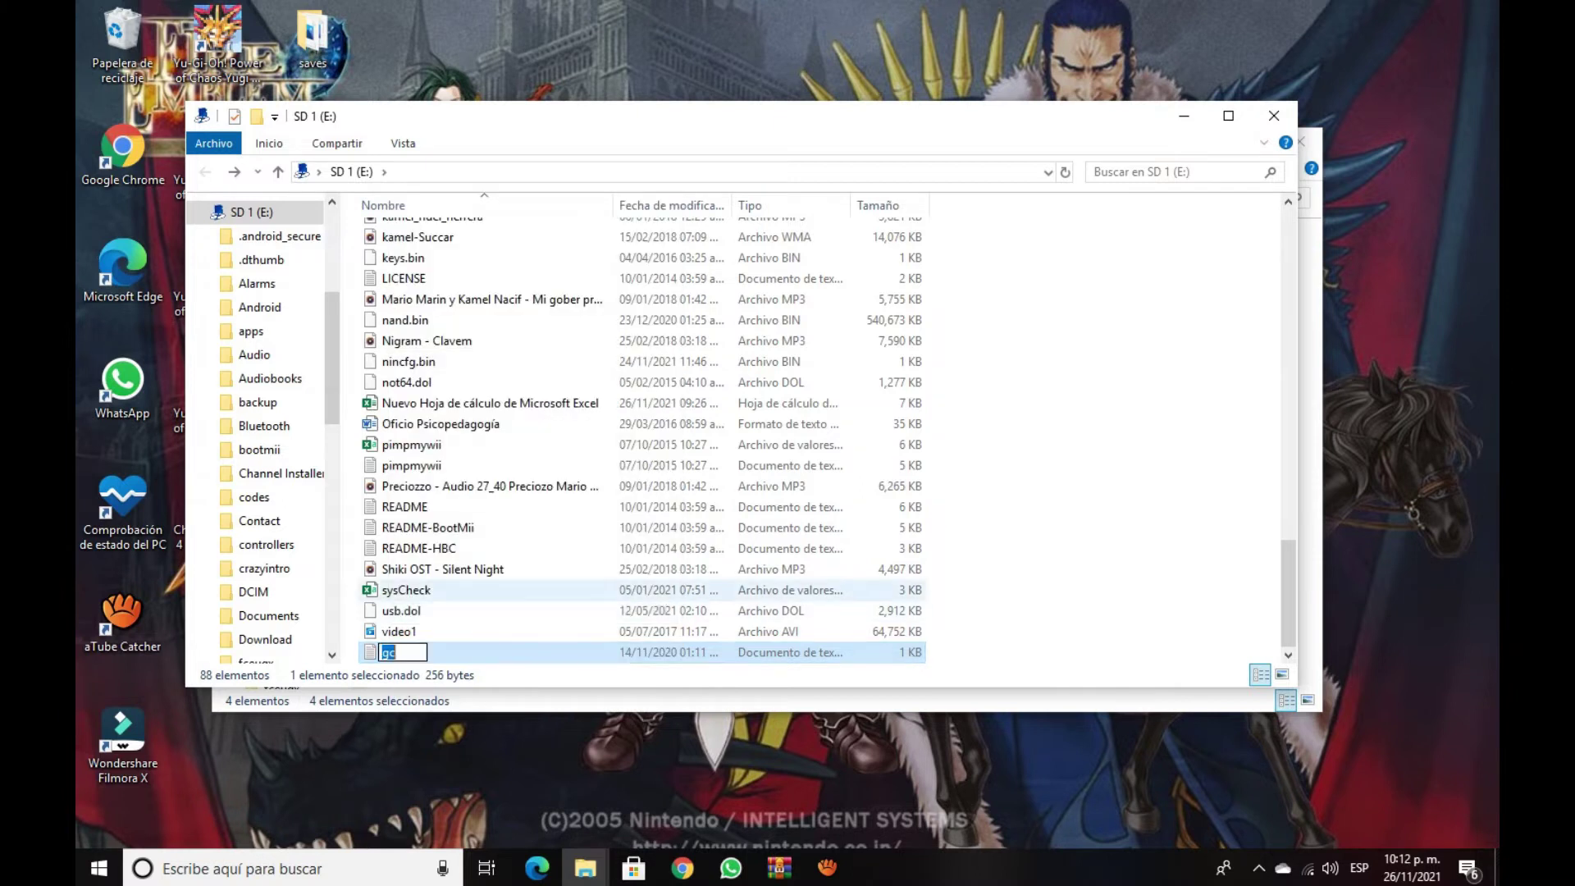
{"action": "scroll", "coordinate": [451, 377], "scroll_direction": "up", "scroll_amount": 6}
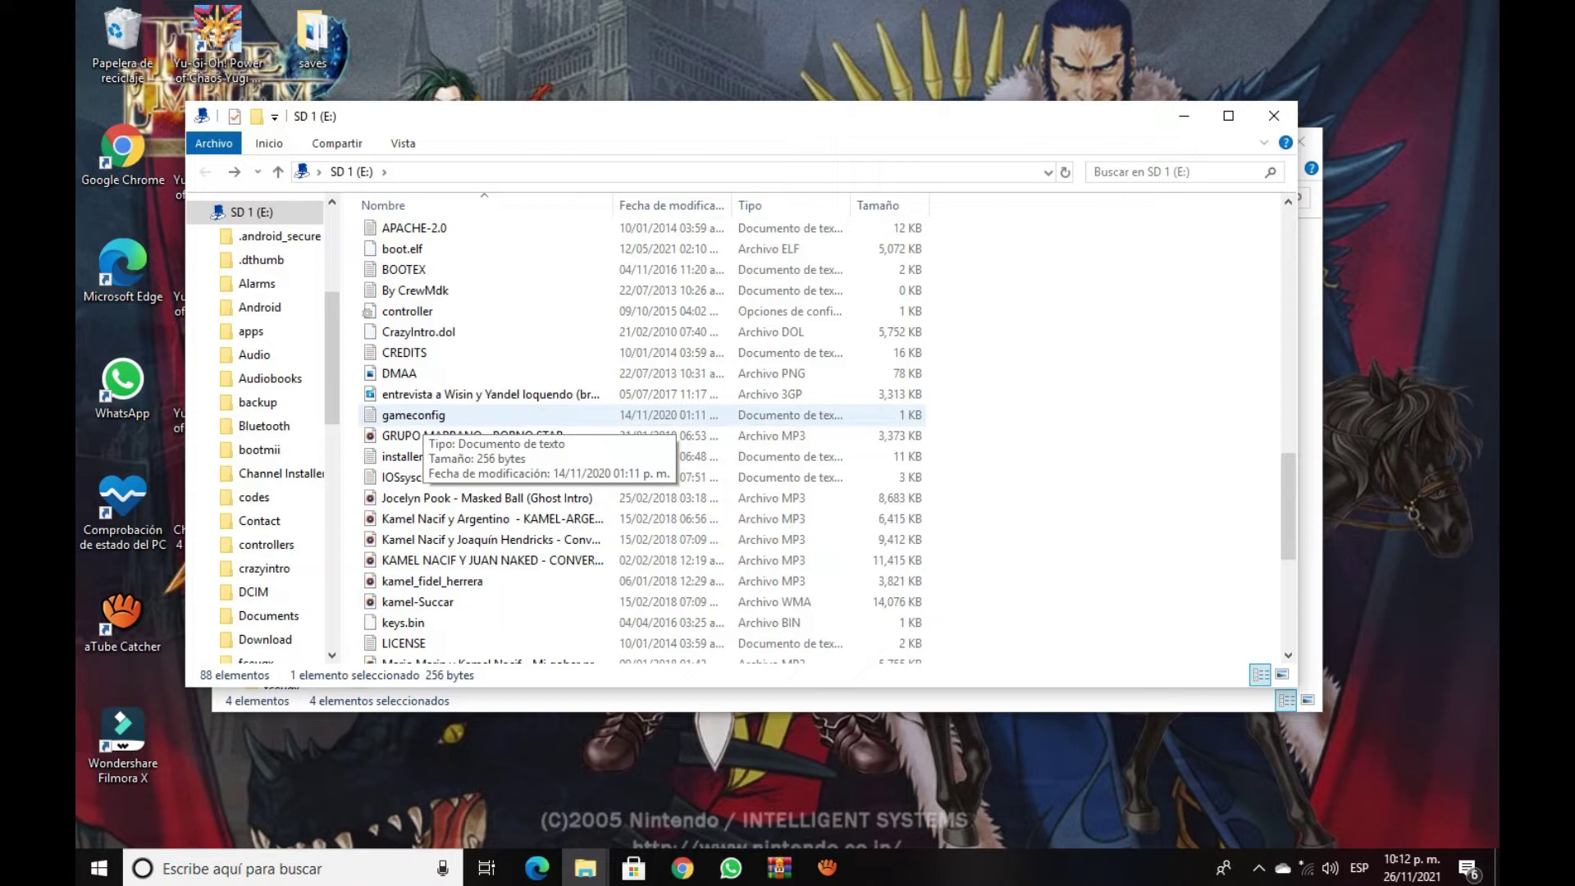
{"action": "scroll", "coordinate": [451, 418], "scroll_direction": "down", "scroll_amount": 6}
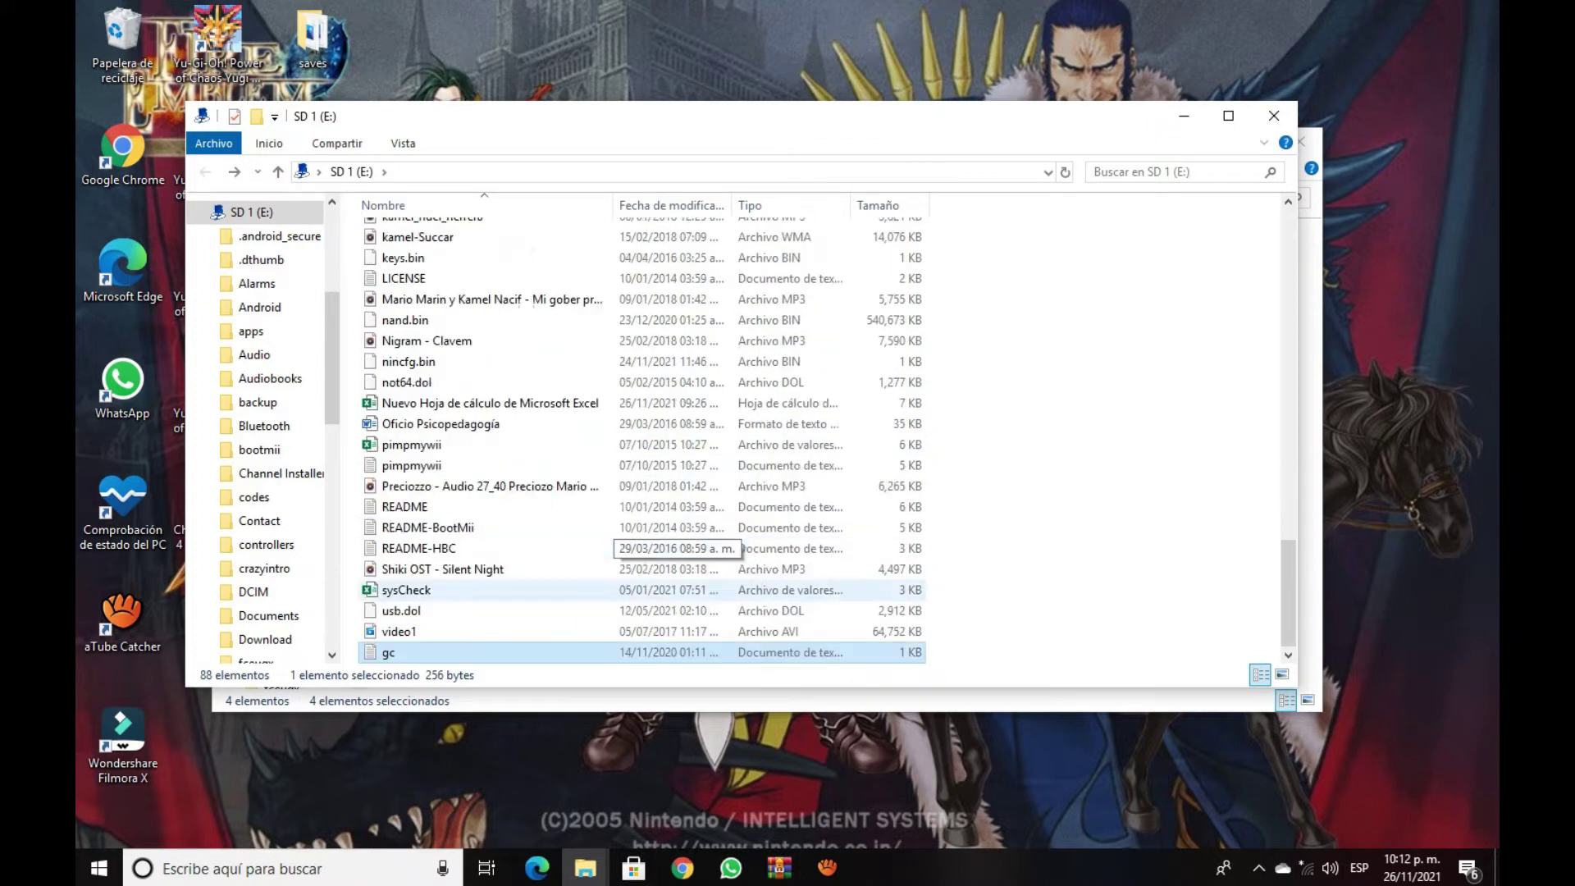
{"action": "right_click", "coordinate": [403, 653]}
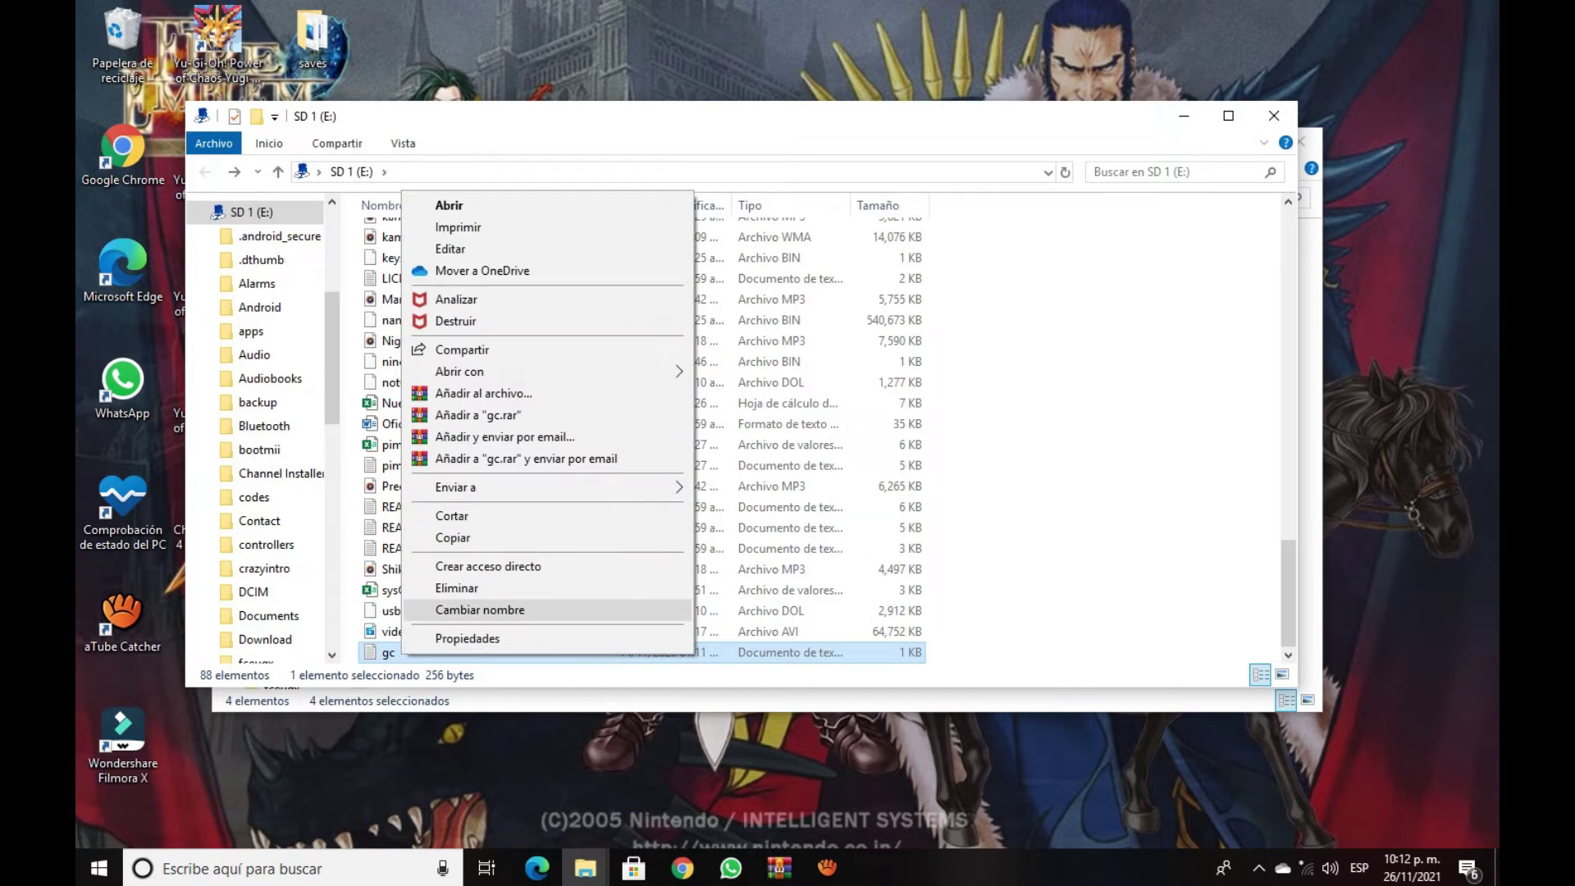
{"action": "left_click", "coordinate": [480, 610]}
{"action": "type", "text": "g"}
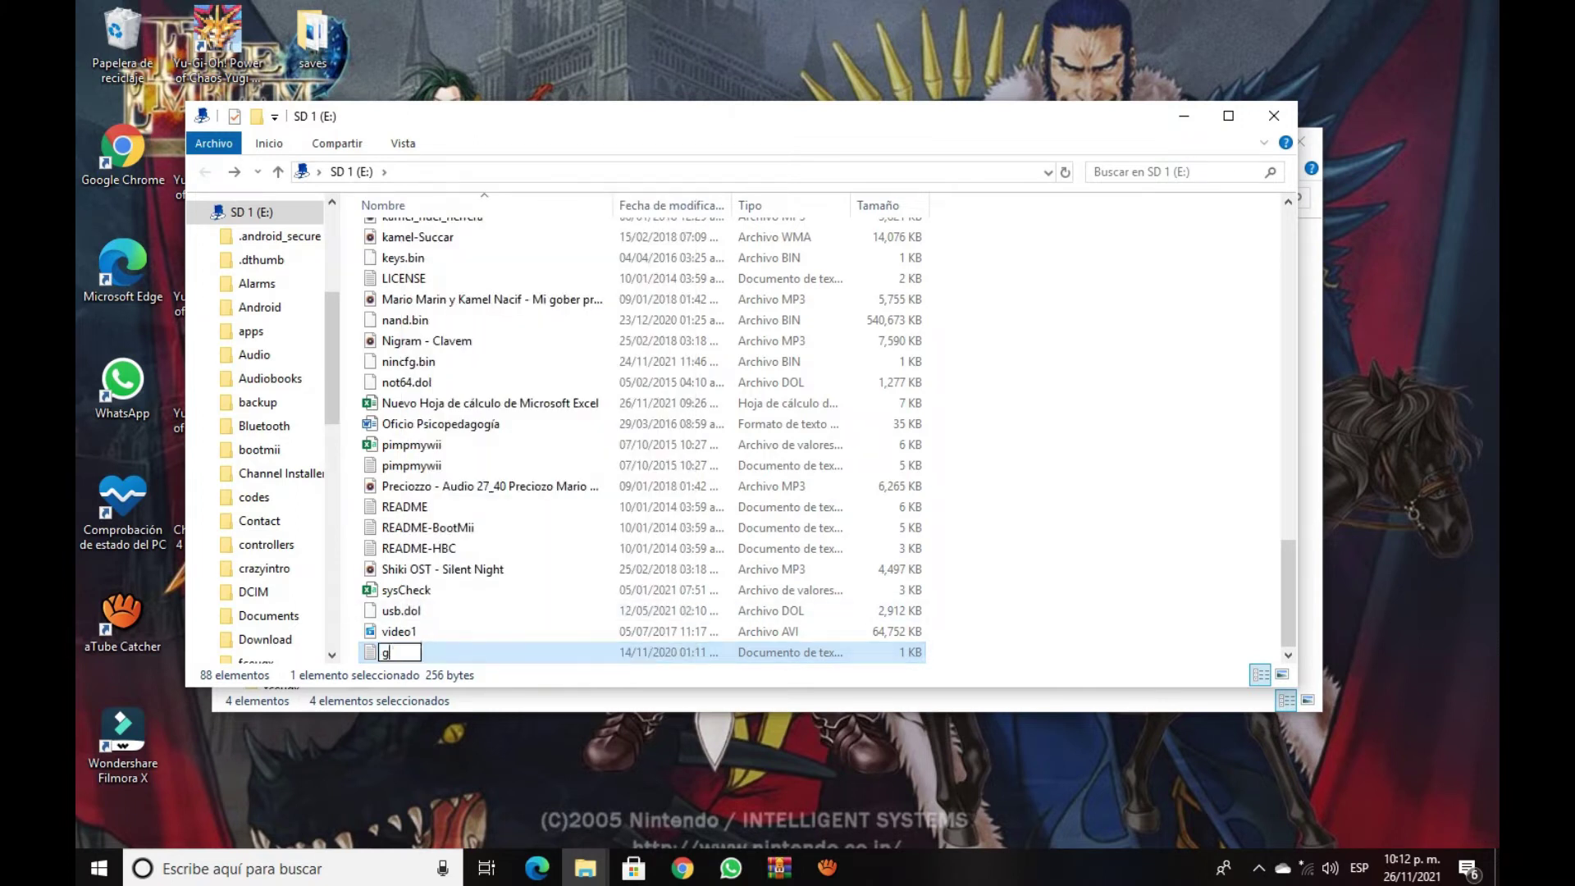
{"action": "type", "text": "ameconfig"}
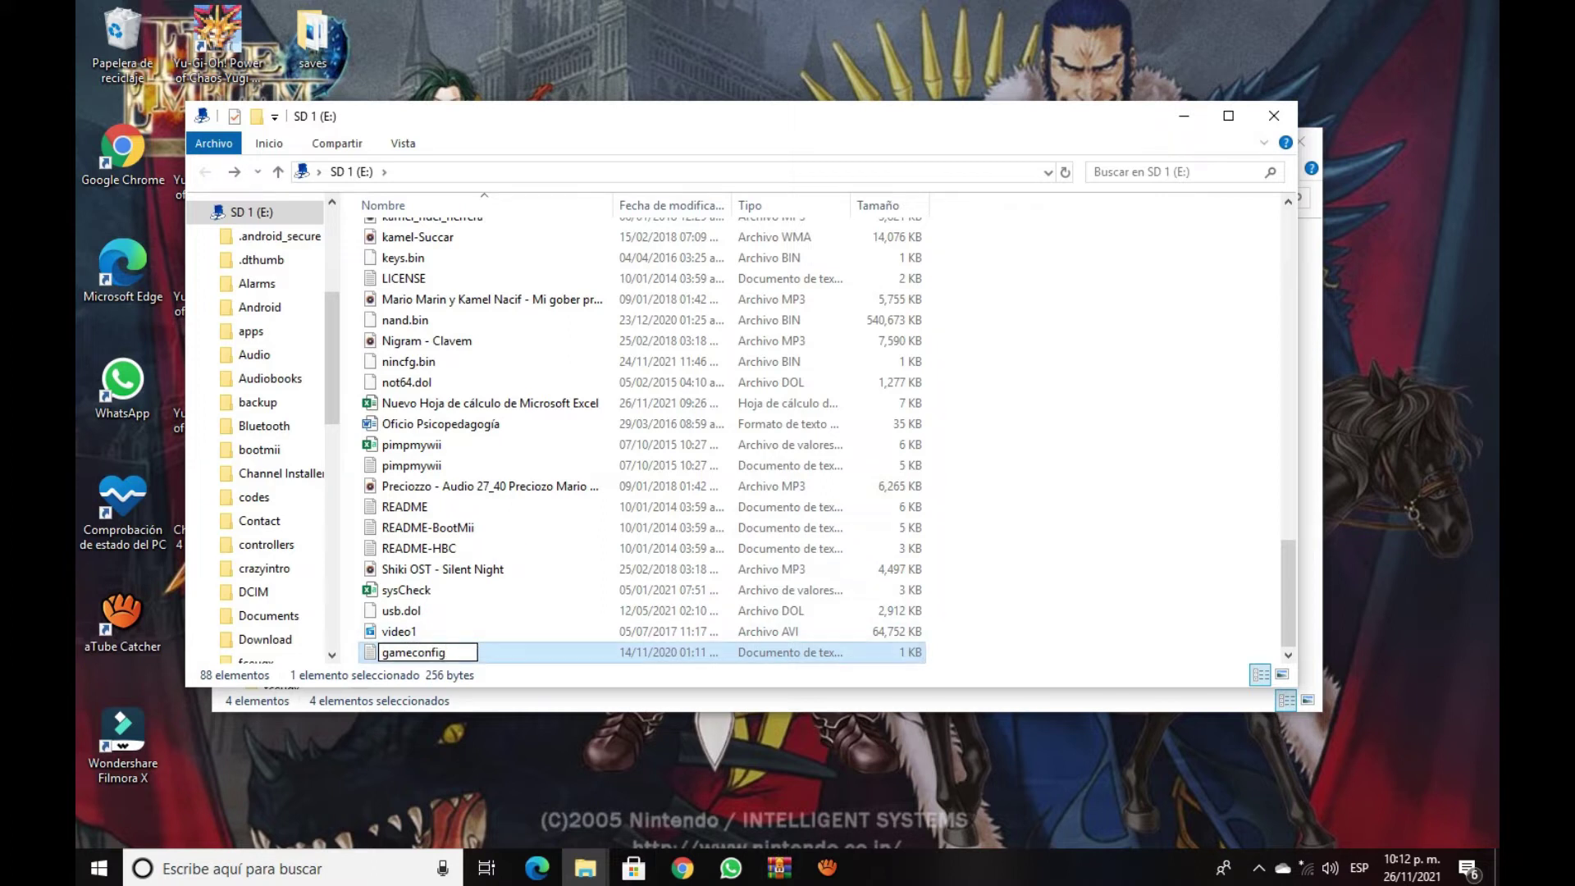
{"action": "key", "text": "Return"}
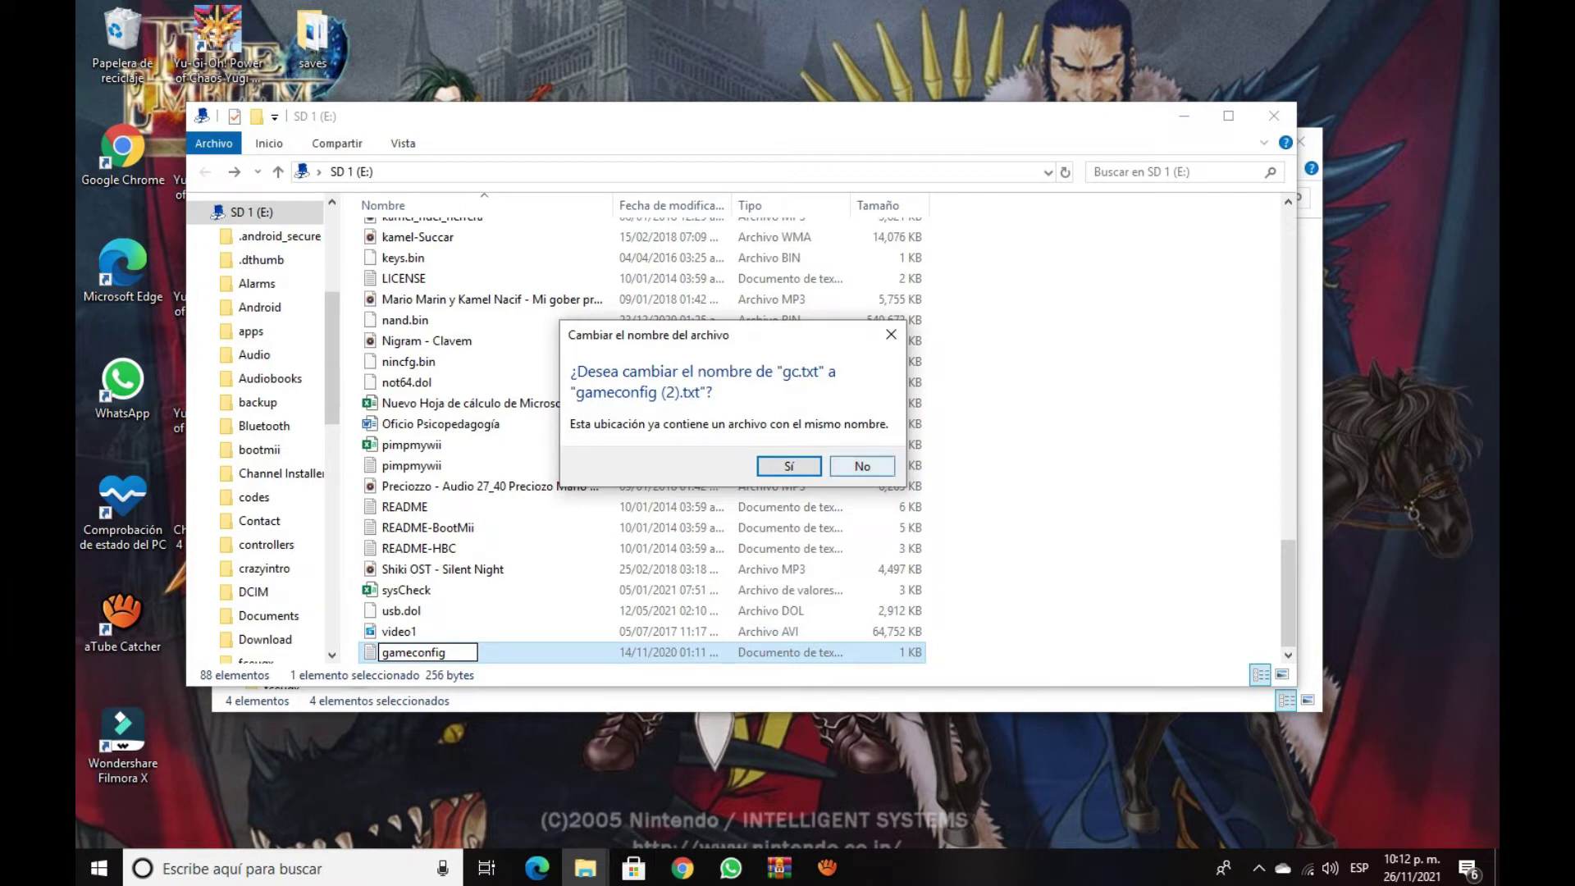
{"action": "left_click", "coordinate": [862, 466]}
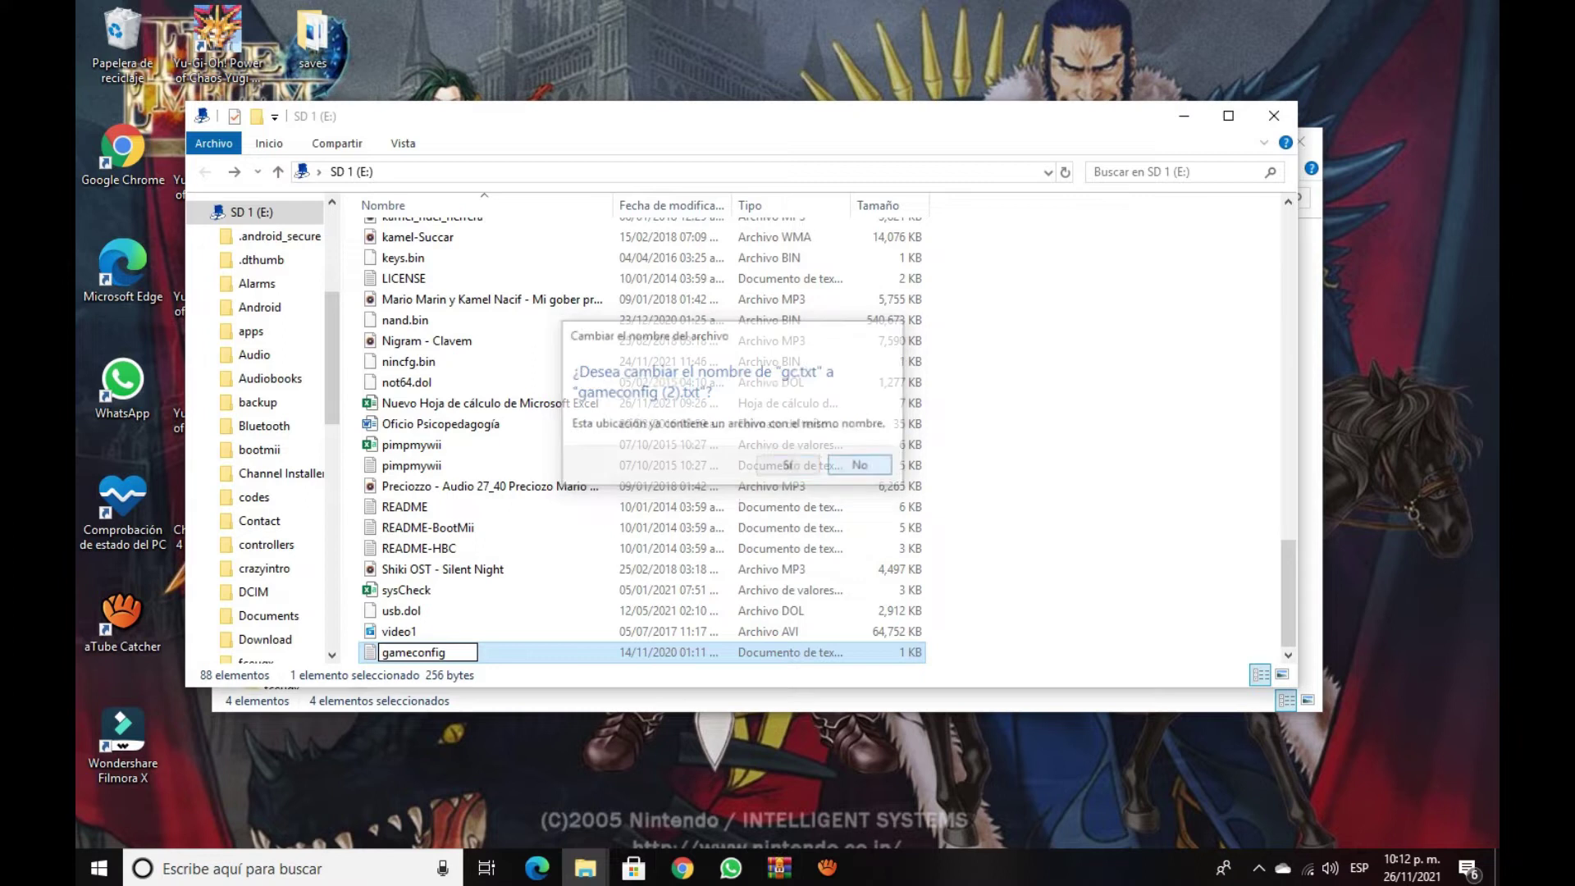
Permanently delete the gc copy from the SD card's root
{"action": "right_click", "coordinate": [422, 653]}
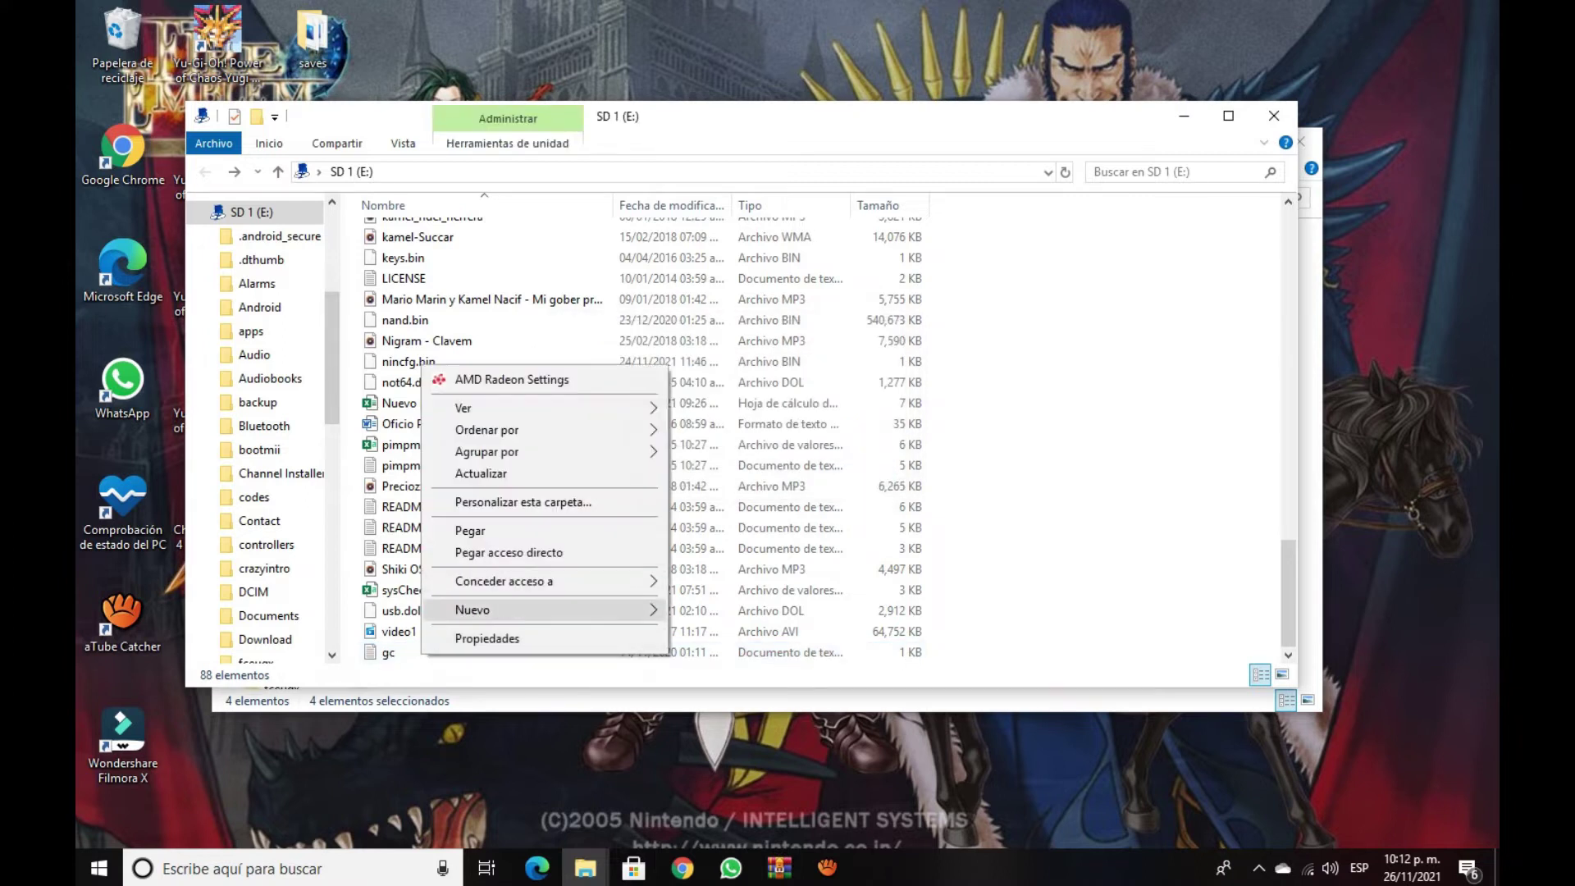
{"action": "key", "text": "Escape"}
{"action": "right_click", "coordinate": [385, 657]}
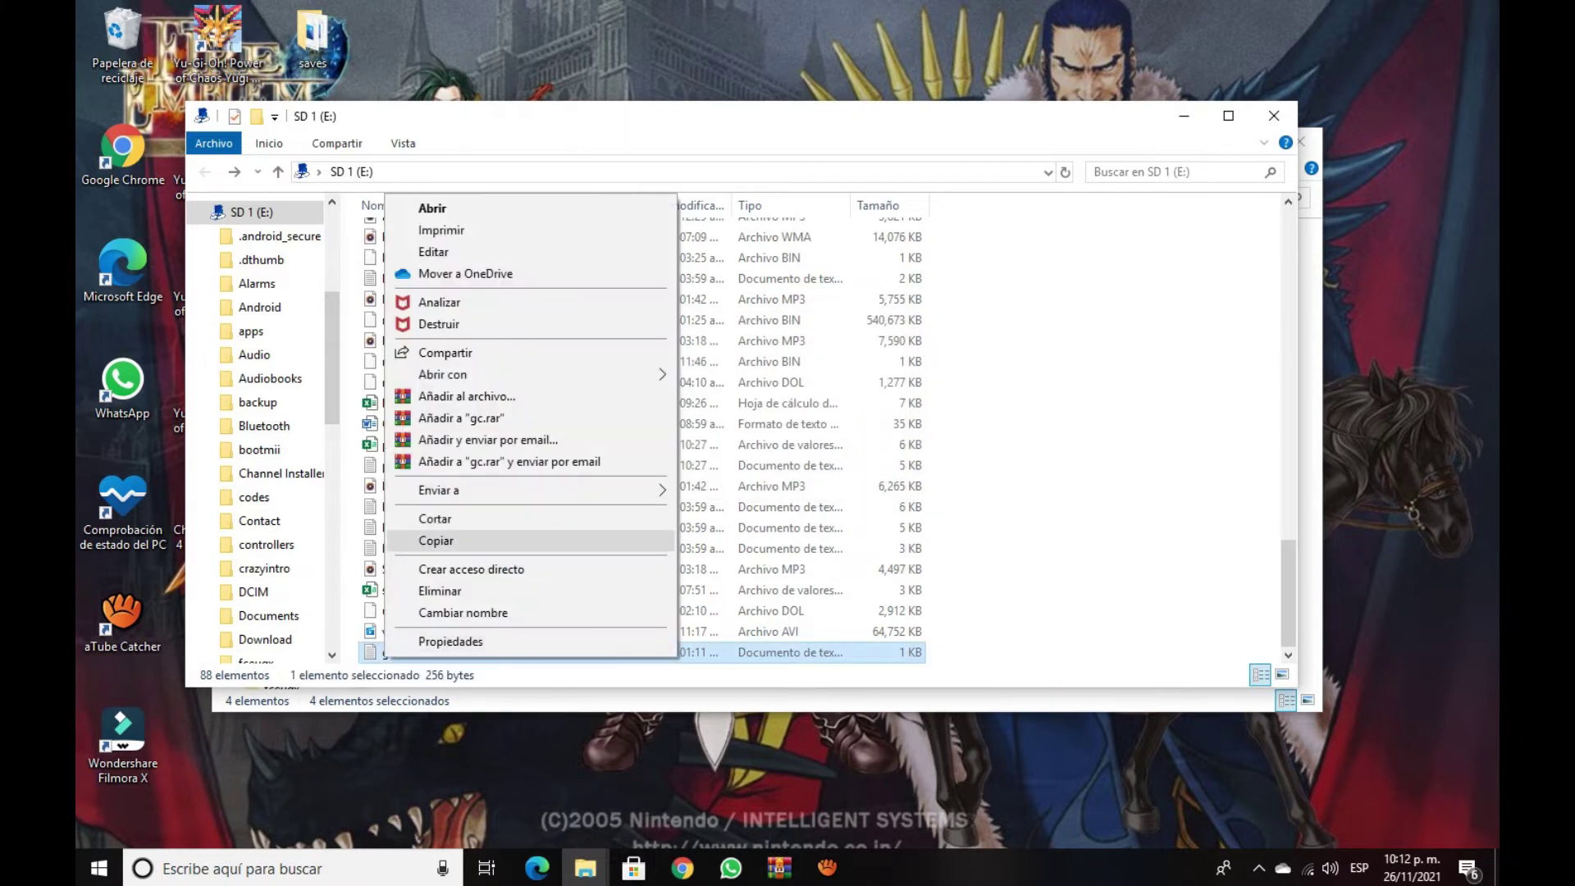
{"action": "left_click", "coordinate": [434, 591]}
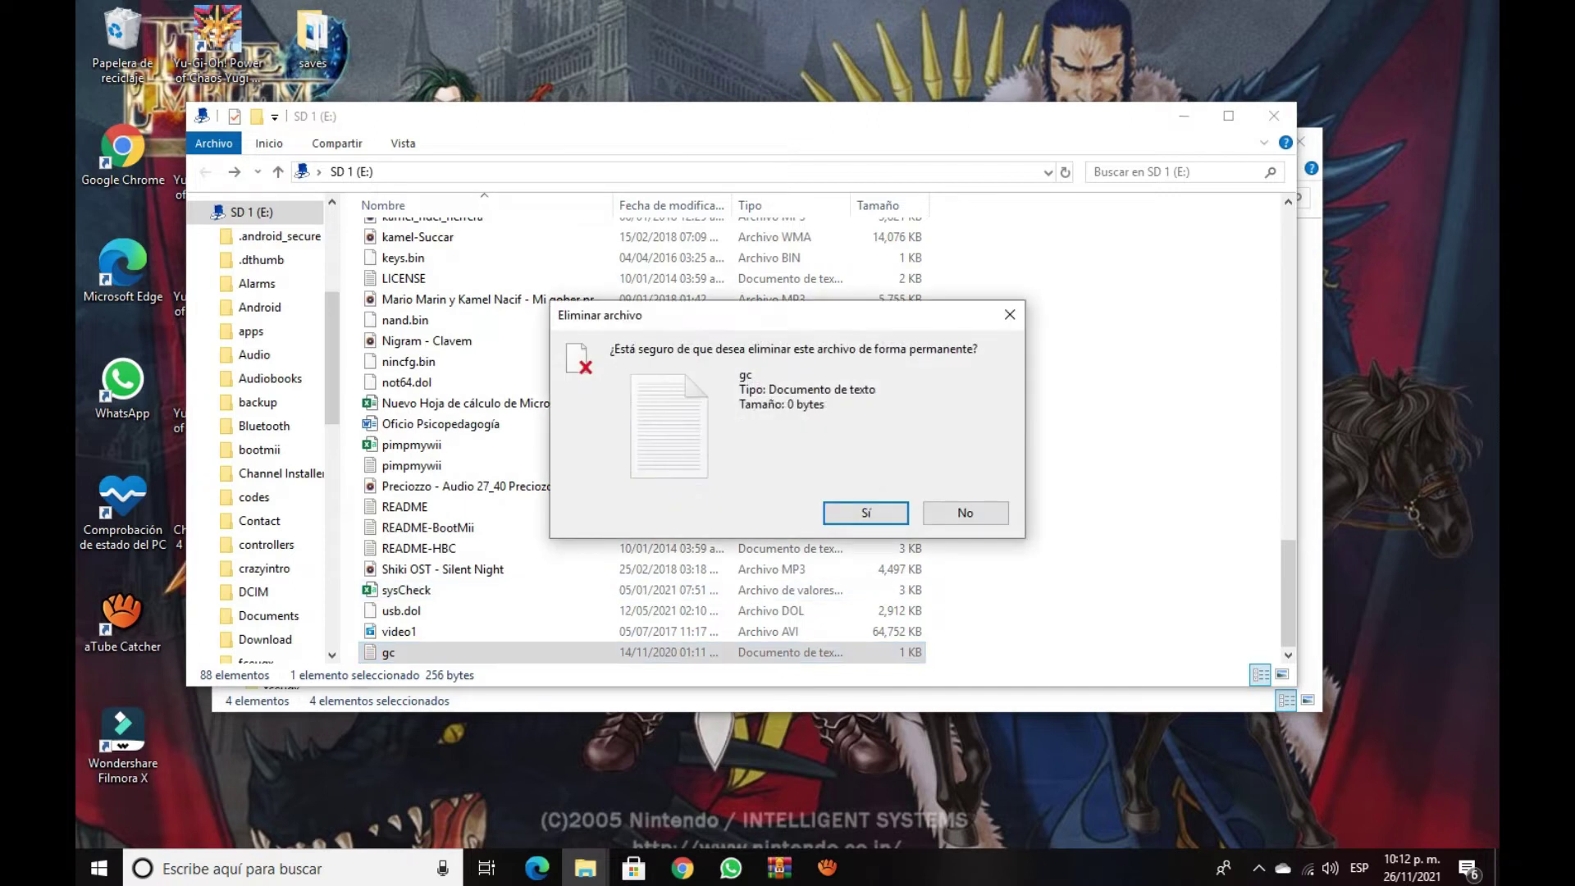
{"action": "key", "text": "Return"}
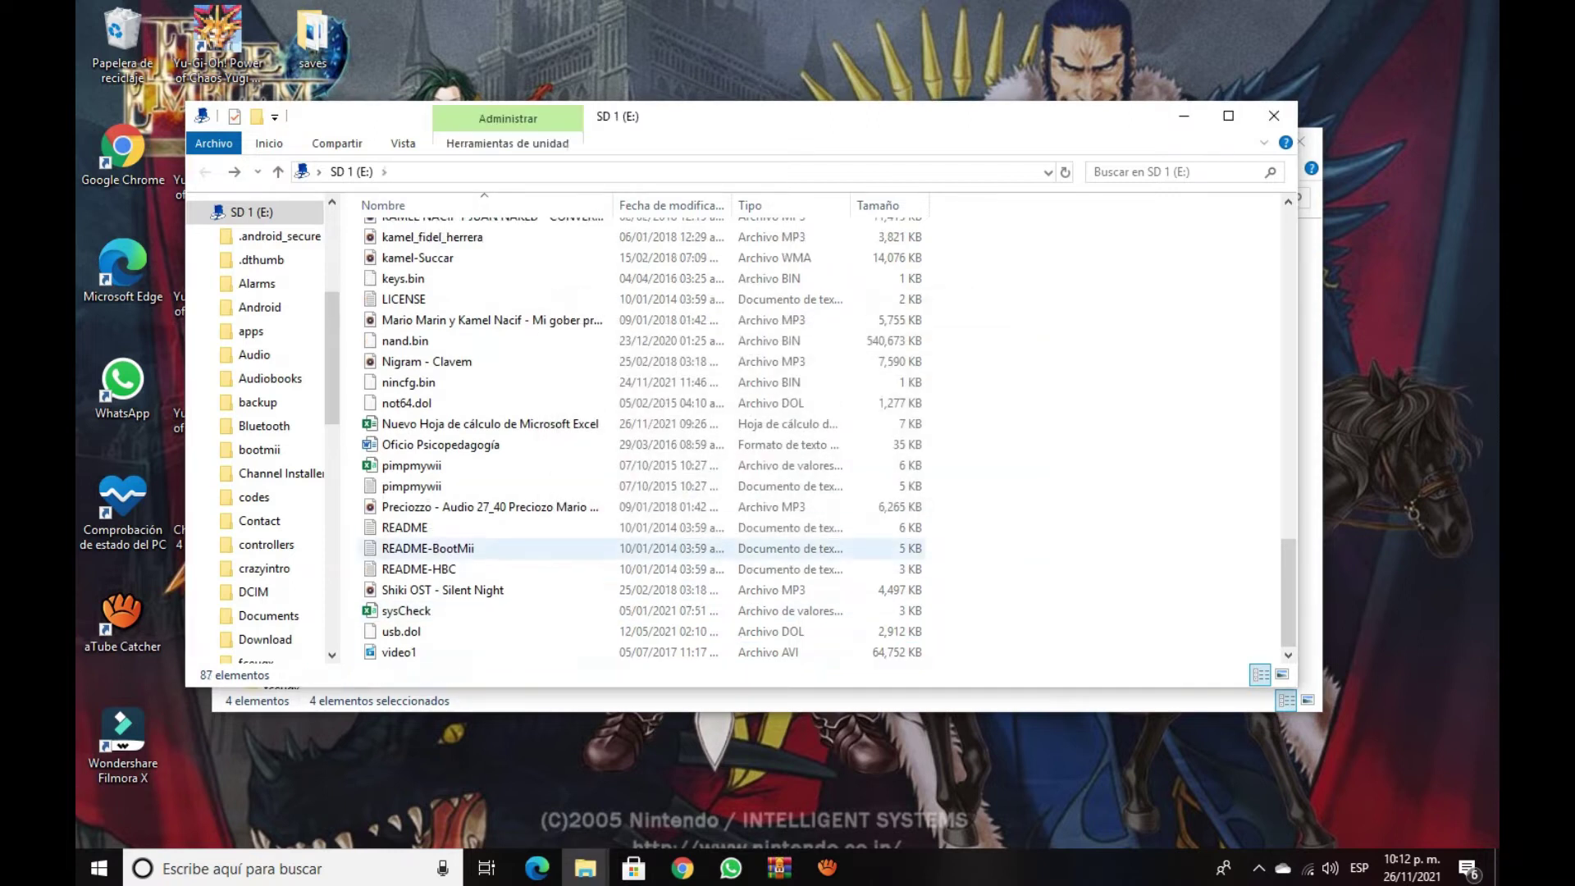
Copy the gc text file from the Project+ folder again and return to the SD card's root
{"action": "scroll", "coordinate": [460, 590], "scroll_direction": "up", "scroll_amount": 12}
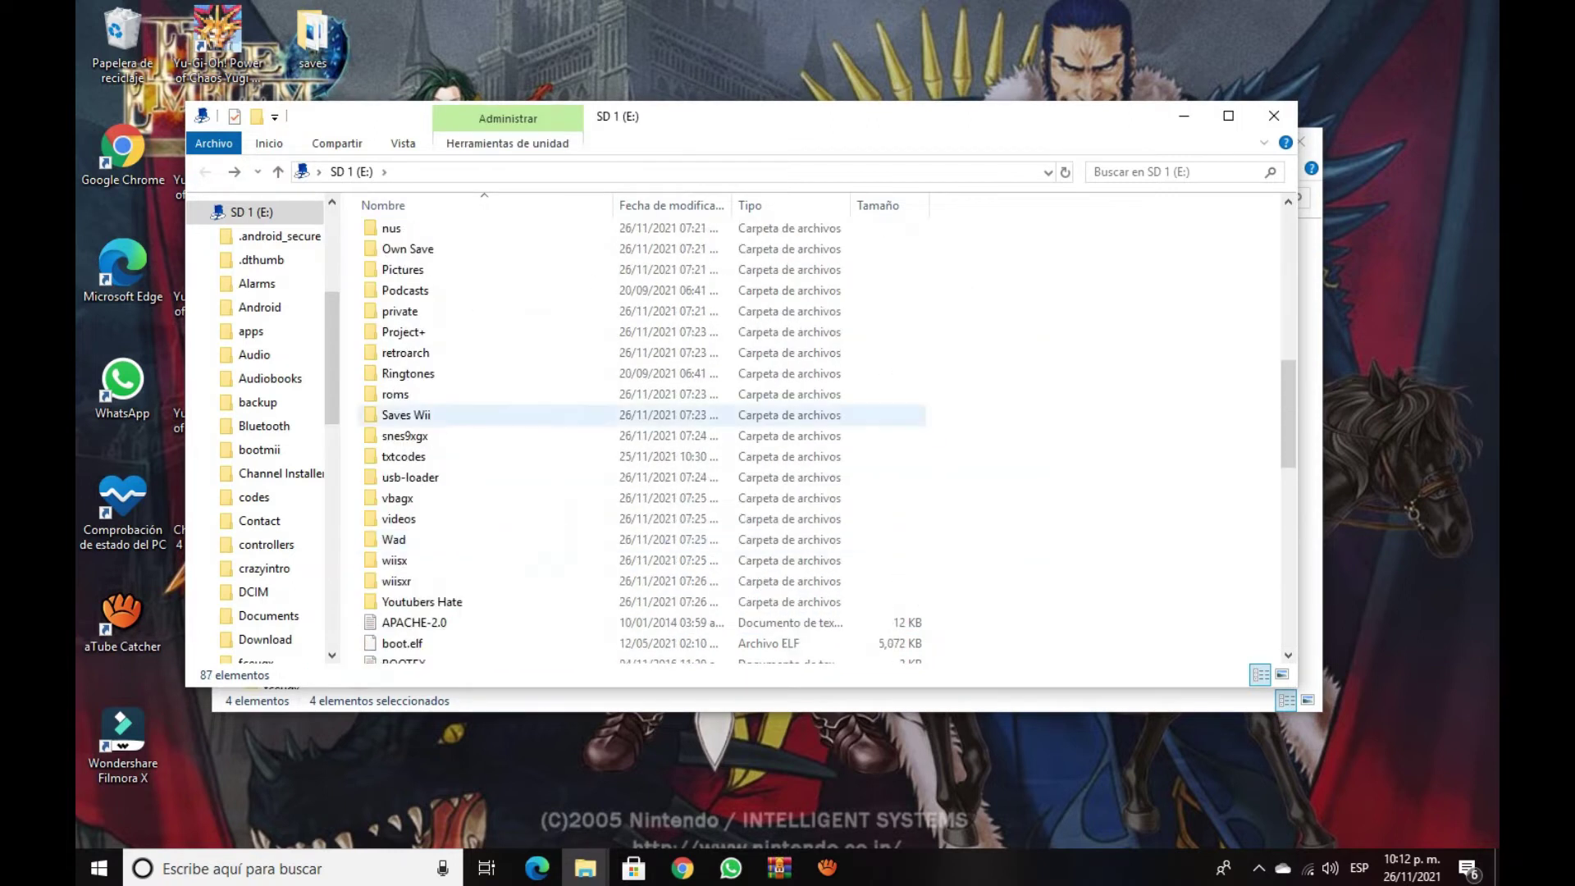
{"action": "left_click", "coordinate": [403, 332]}
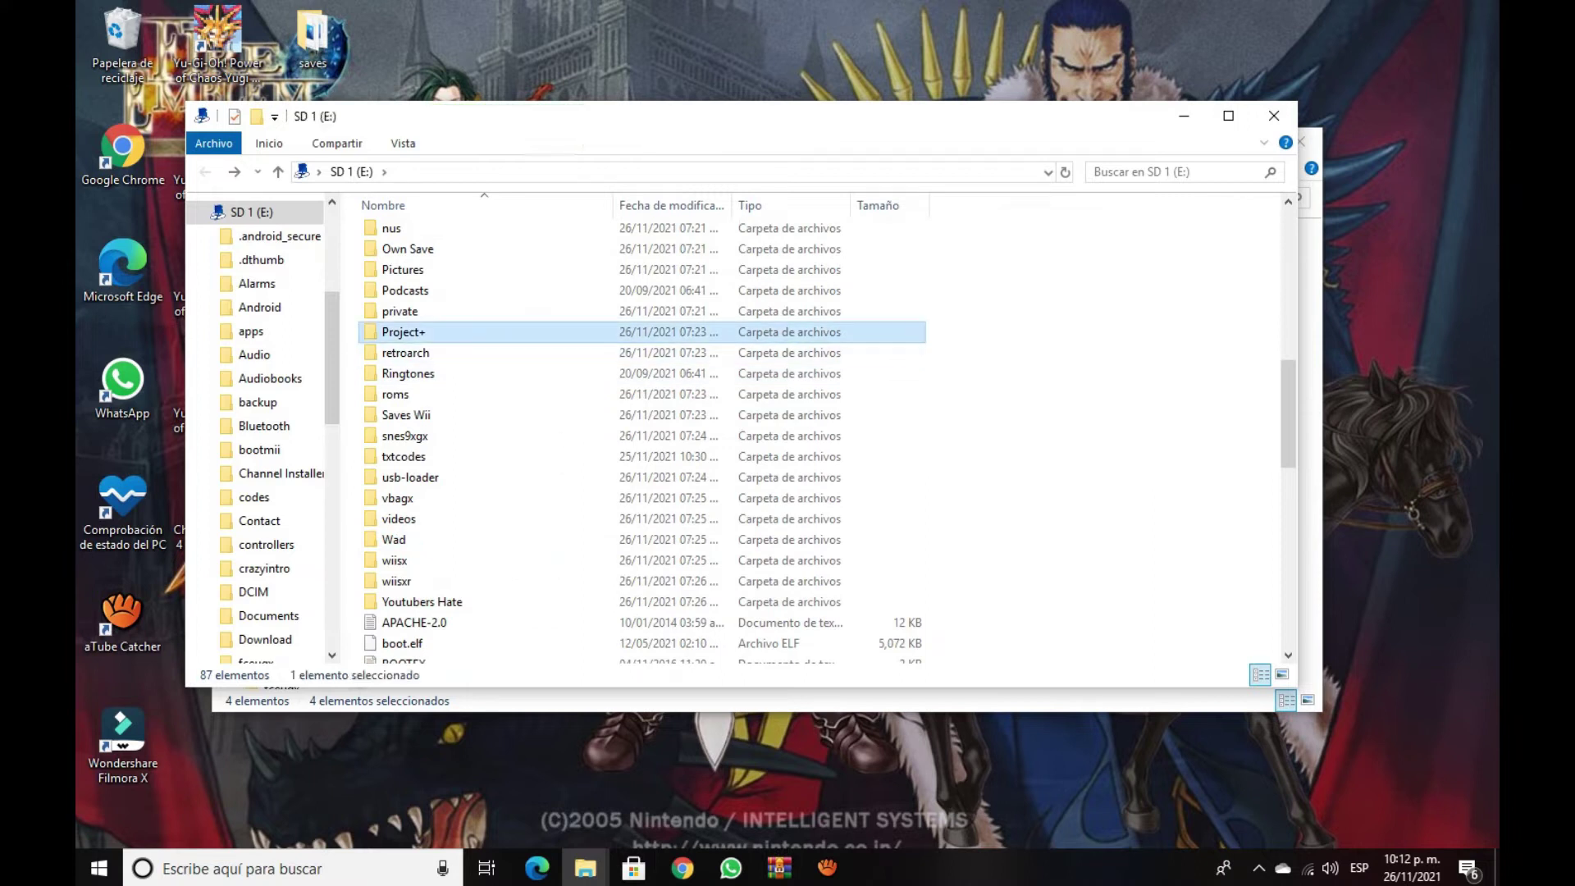
{"action": "key", "text": "Return"}
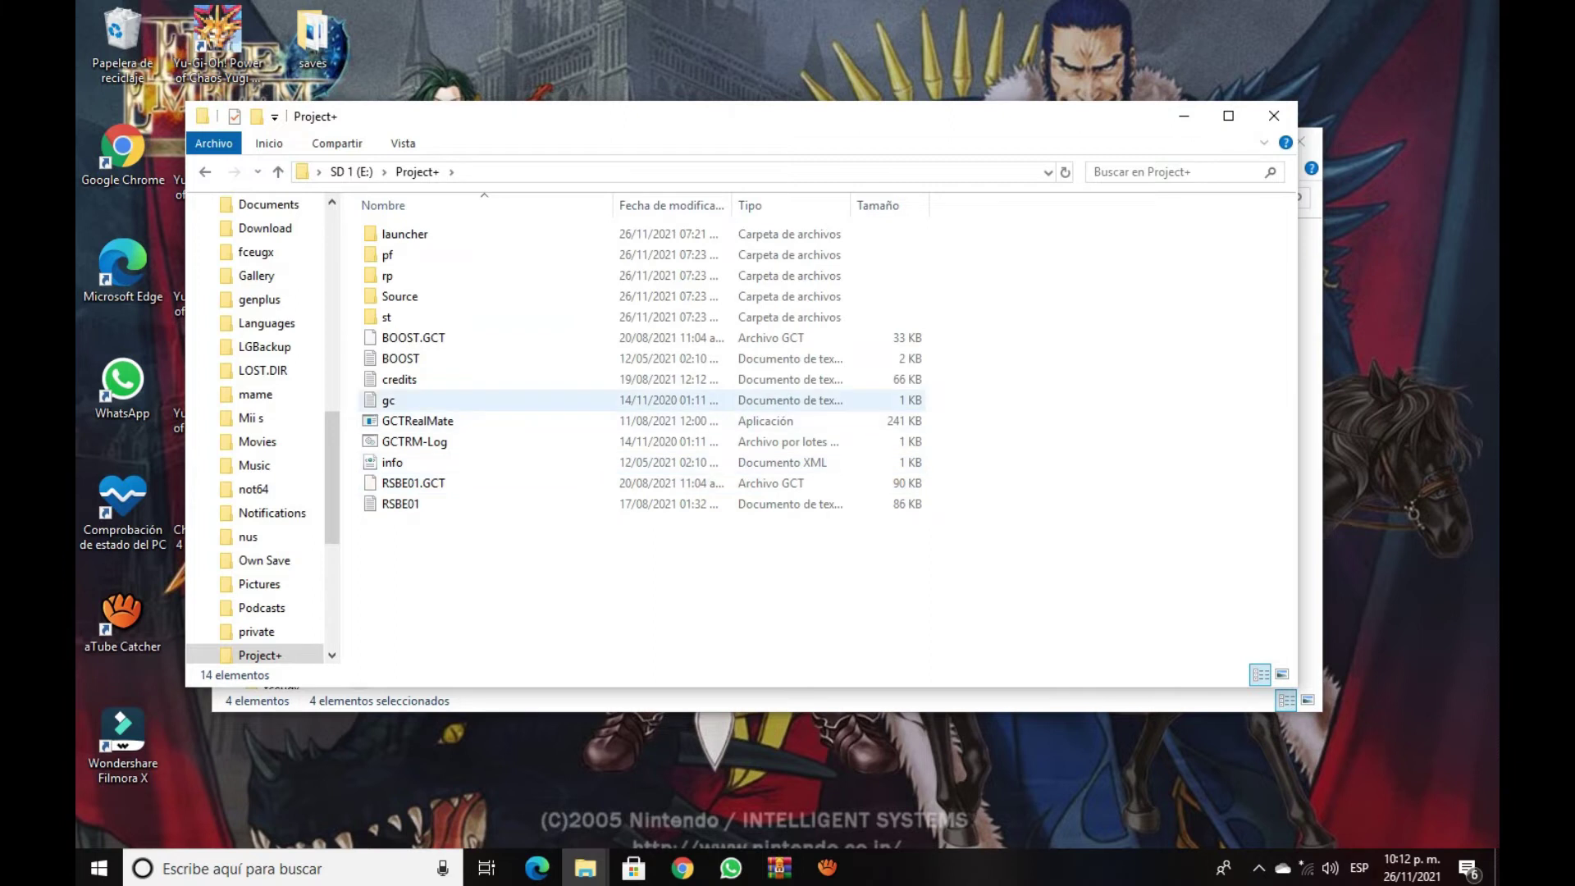
{"action": "left_click", "coordinate": [388, 401]}
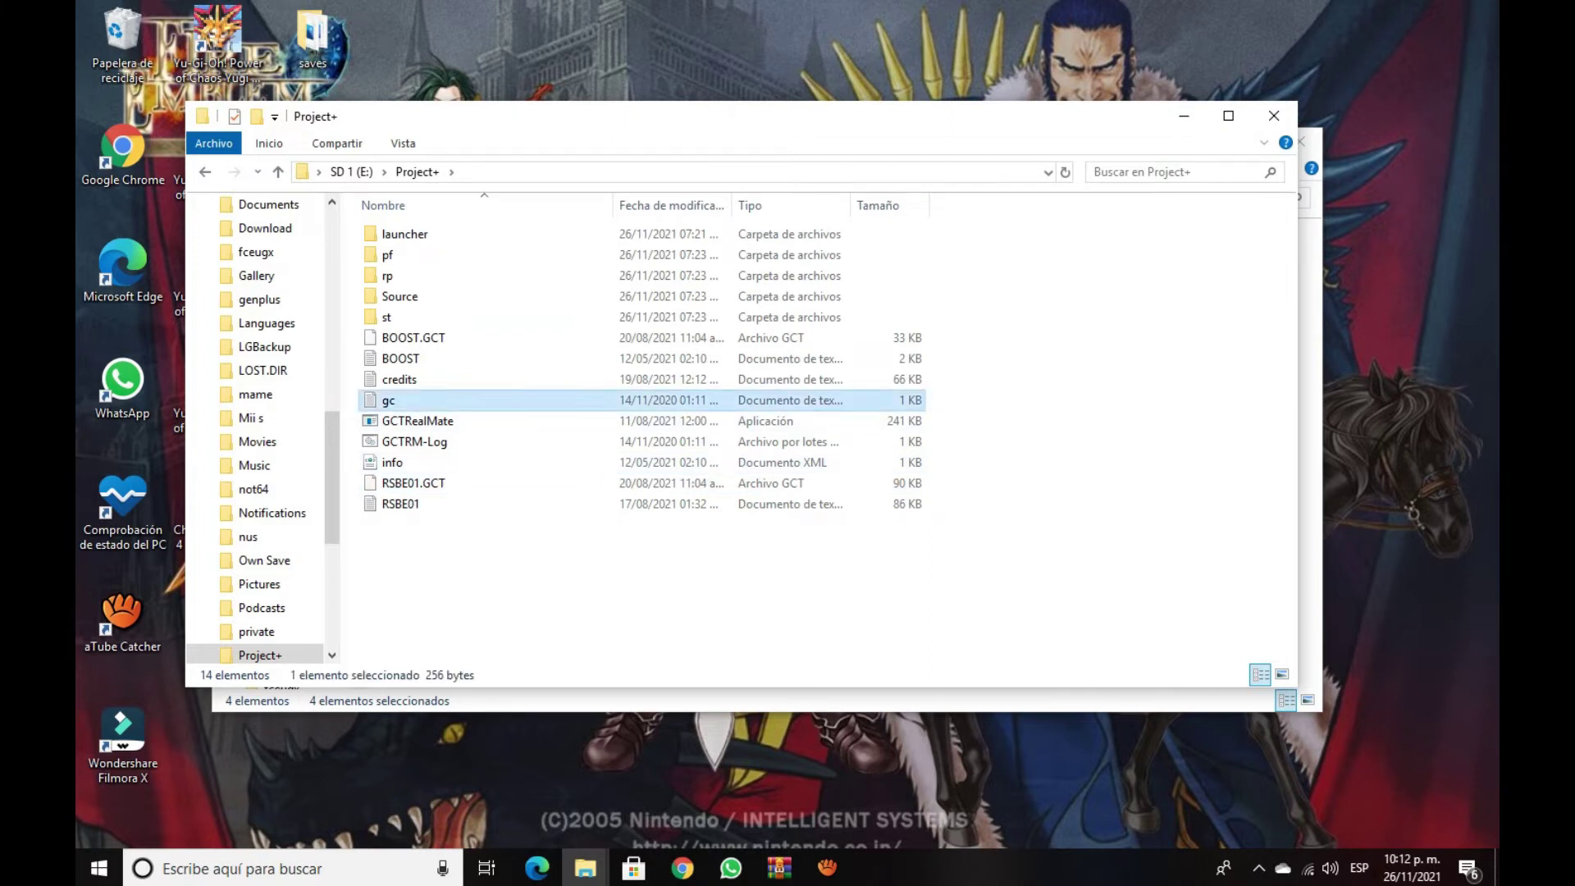
{"action": "right_click", "coordinate": [392, 400]}
{"action": "left_click", "coordinate": [443, 731]}
{"action": "key", "text": "alt+Left"}
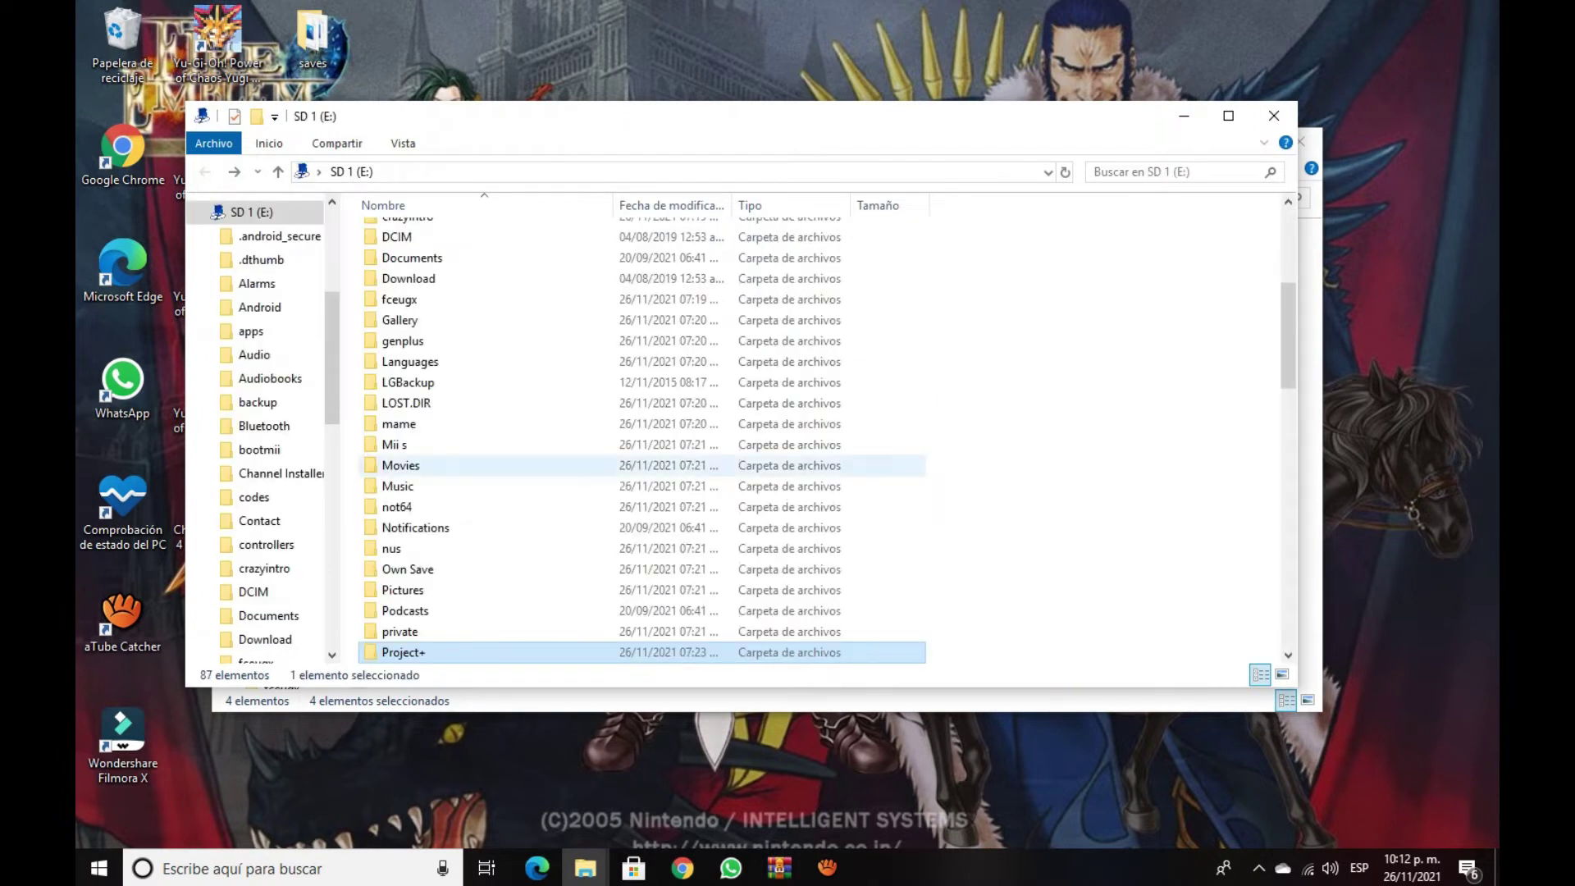
{"action": "scroll", "coordinate": [640, 435], "scroll_direction": "down", "scroll_amount": 17}
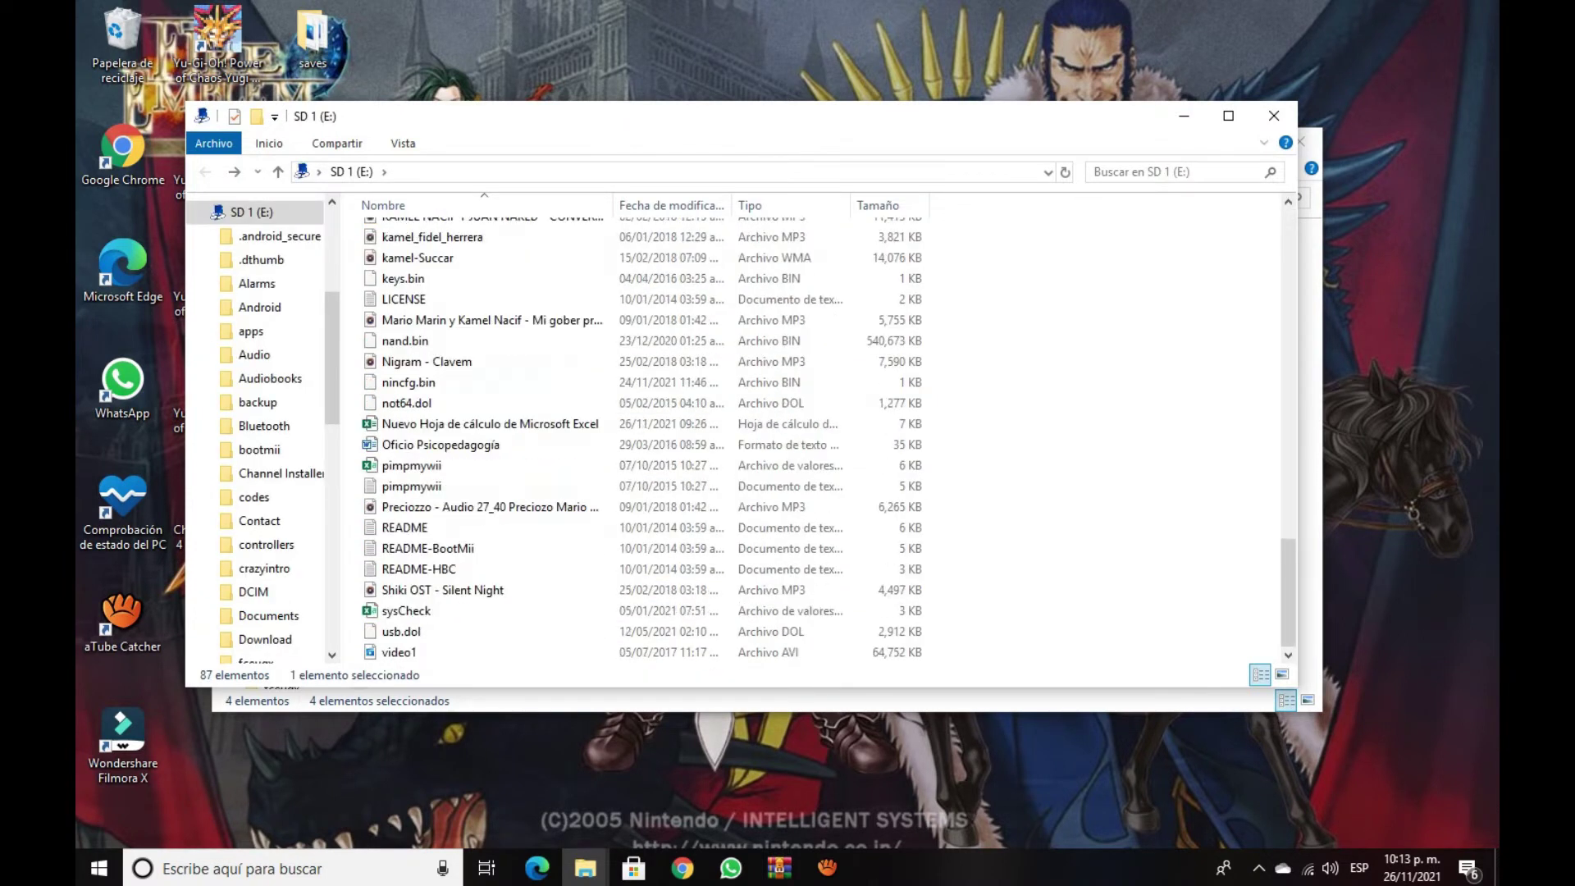
{"action": "key", "text": "Escape"}
Look through the SD card's root for the gameconfig file and the codes folder
{"action": "scroll", "coordinate": [369, 492], "scroll_direction": "up", "scroll_amount": 6}
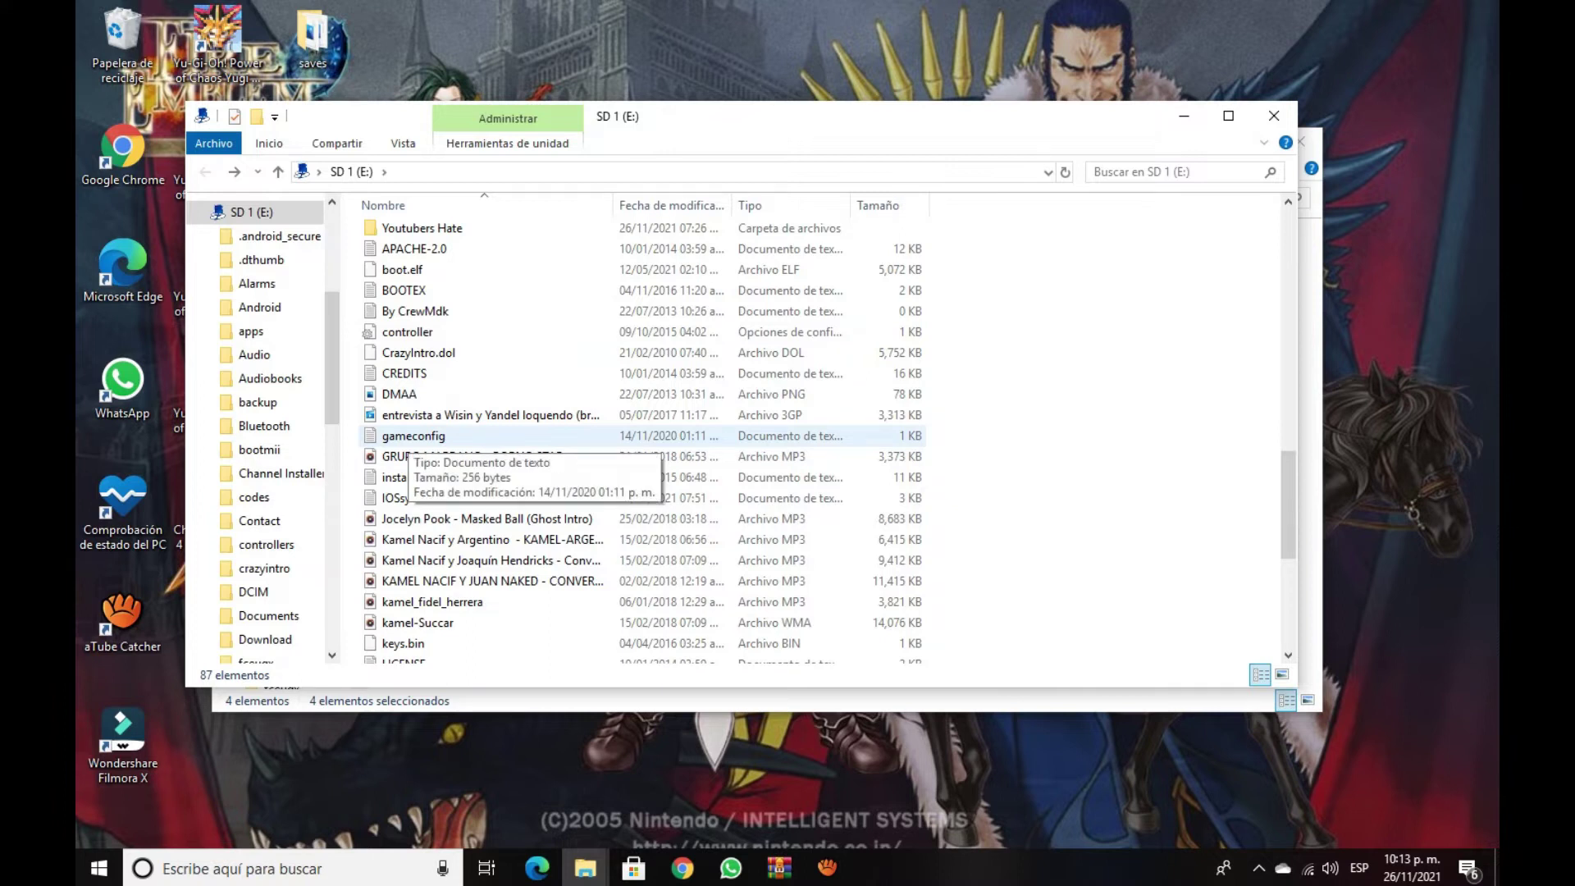
{"action": "scroll", "coordinate": [739, 443], "scroll_direction": "up", "scroll_amount": 6}
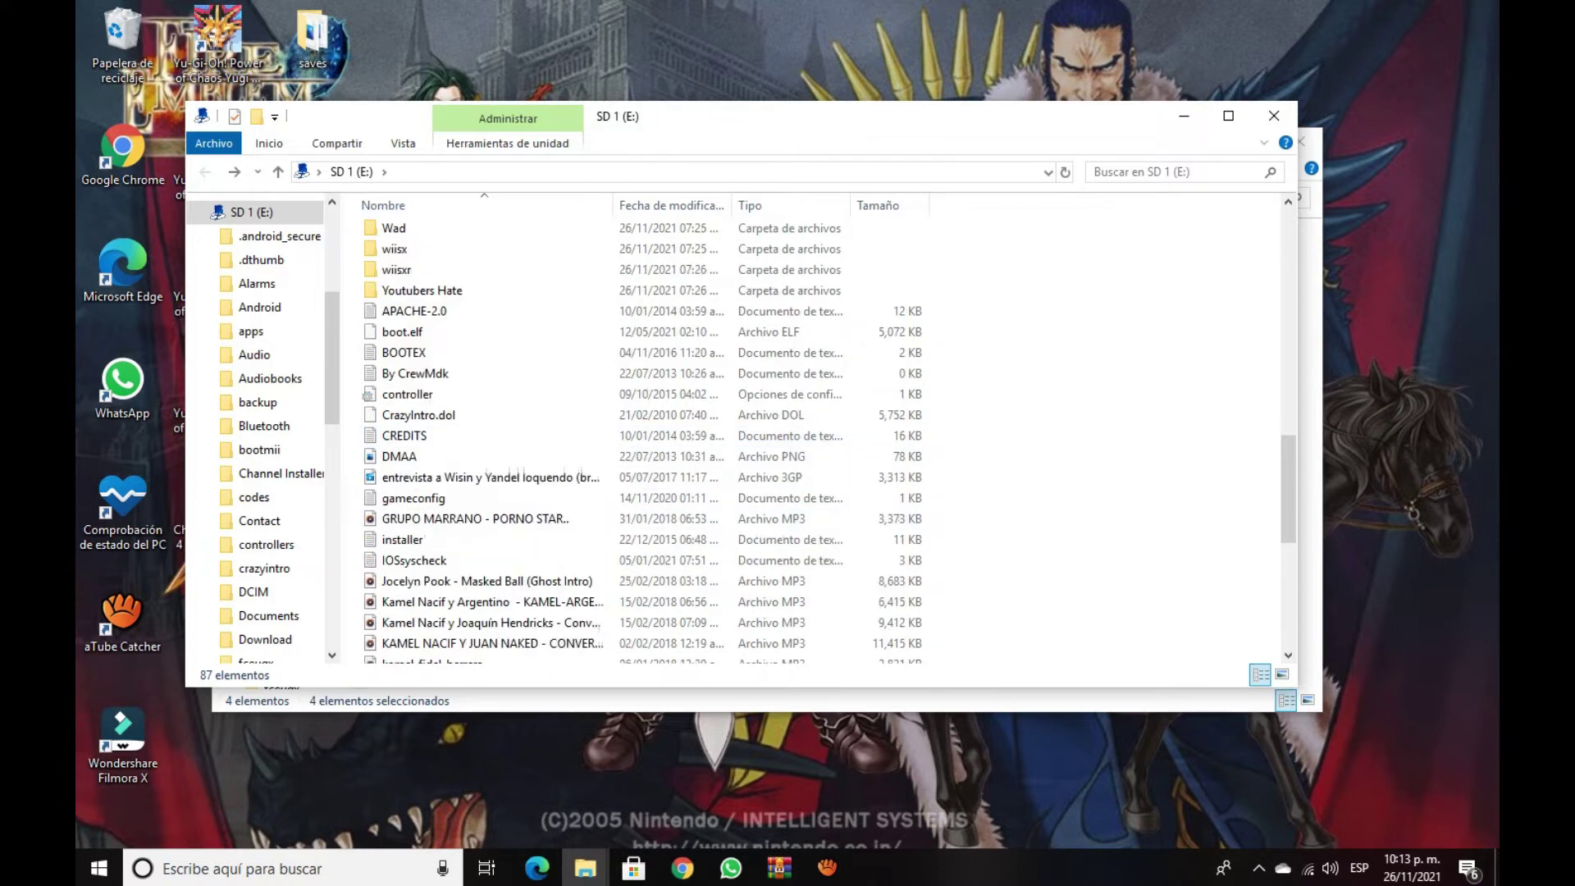
{"action": "scroll", "coordinate": [508, 434], "scroll_direction": "up", "scroll_amount": 3}
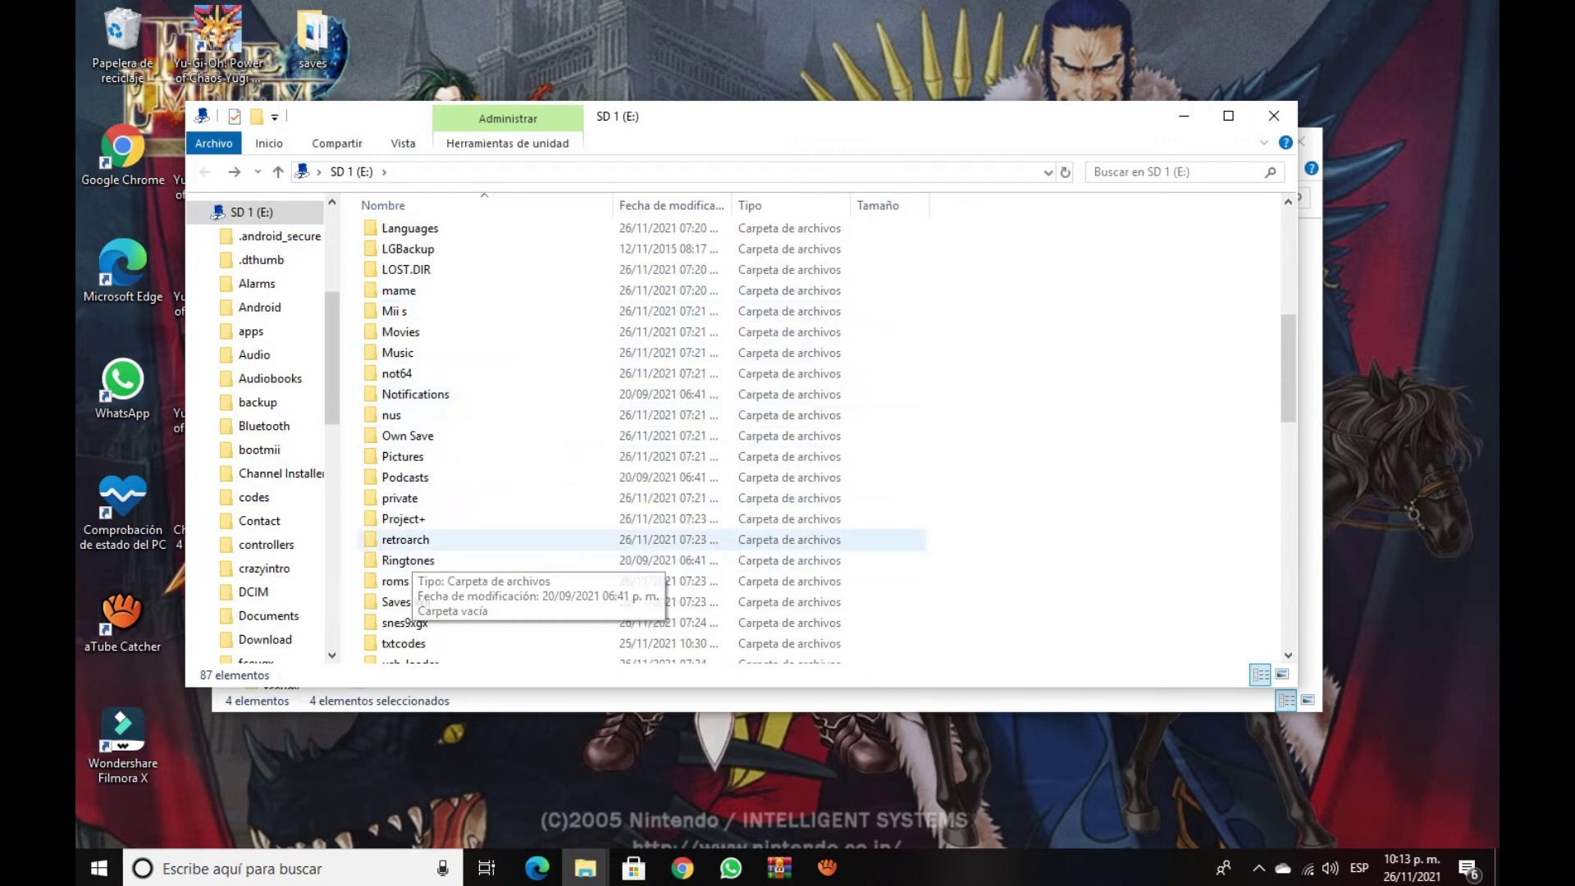
{"action": "scroll", "coordinate": [492, 508], "scroll_direction": "up", "scroll_amount": 2}
{"action": "scroll", "coordinate": [492, 476], "scroll_direction": "up", "scroll_amount": 2}
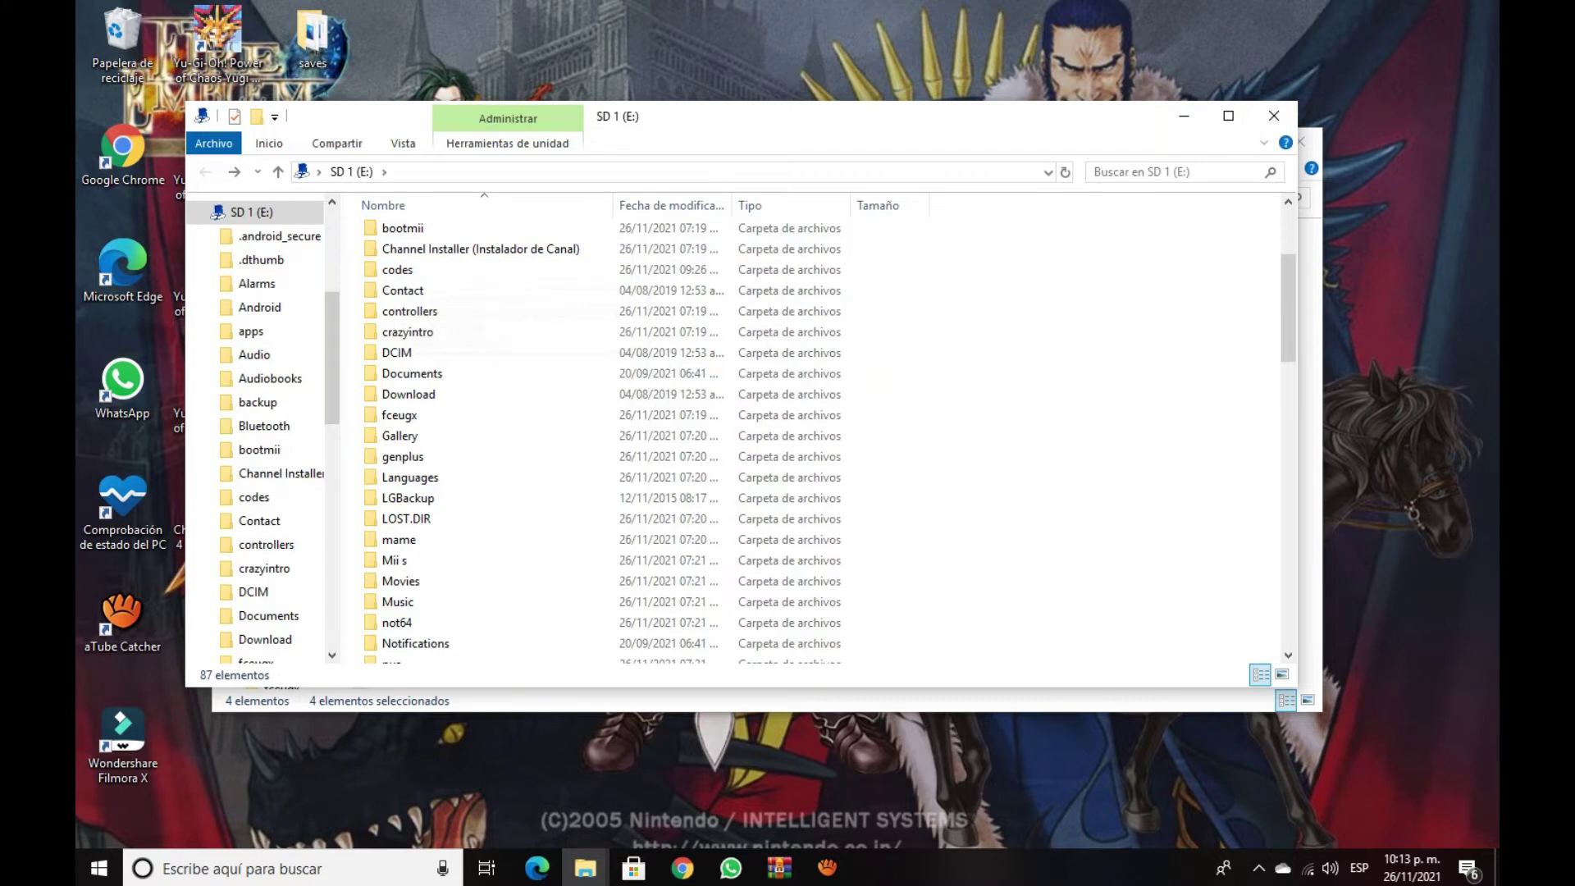
{"action": "right_click", "coordinate": [1141, 550]}
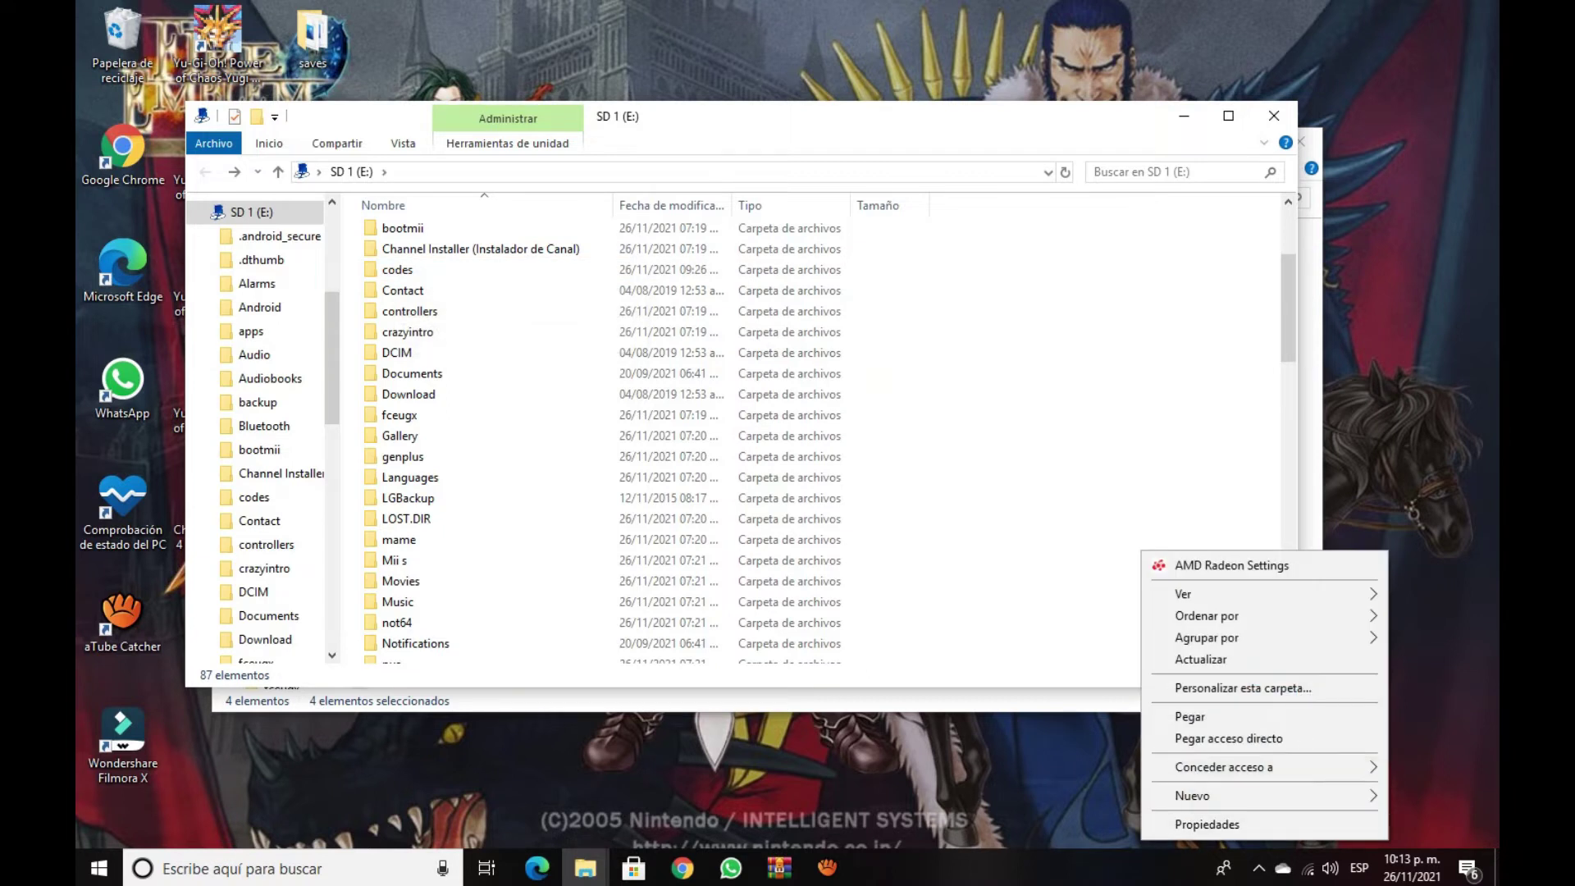
{"action": "left_click", "coordinate": [1192, 796]}
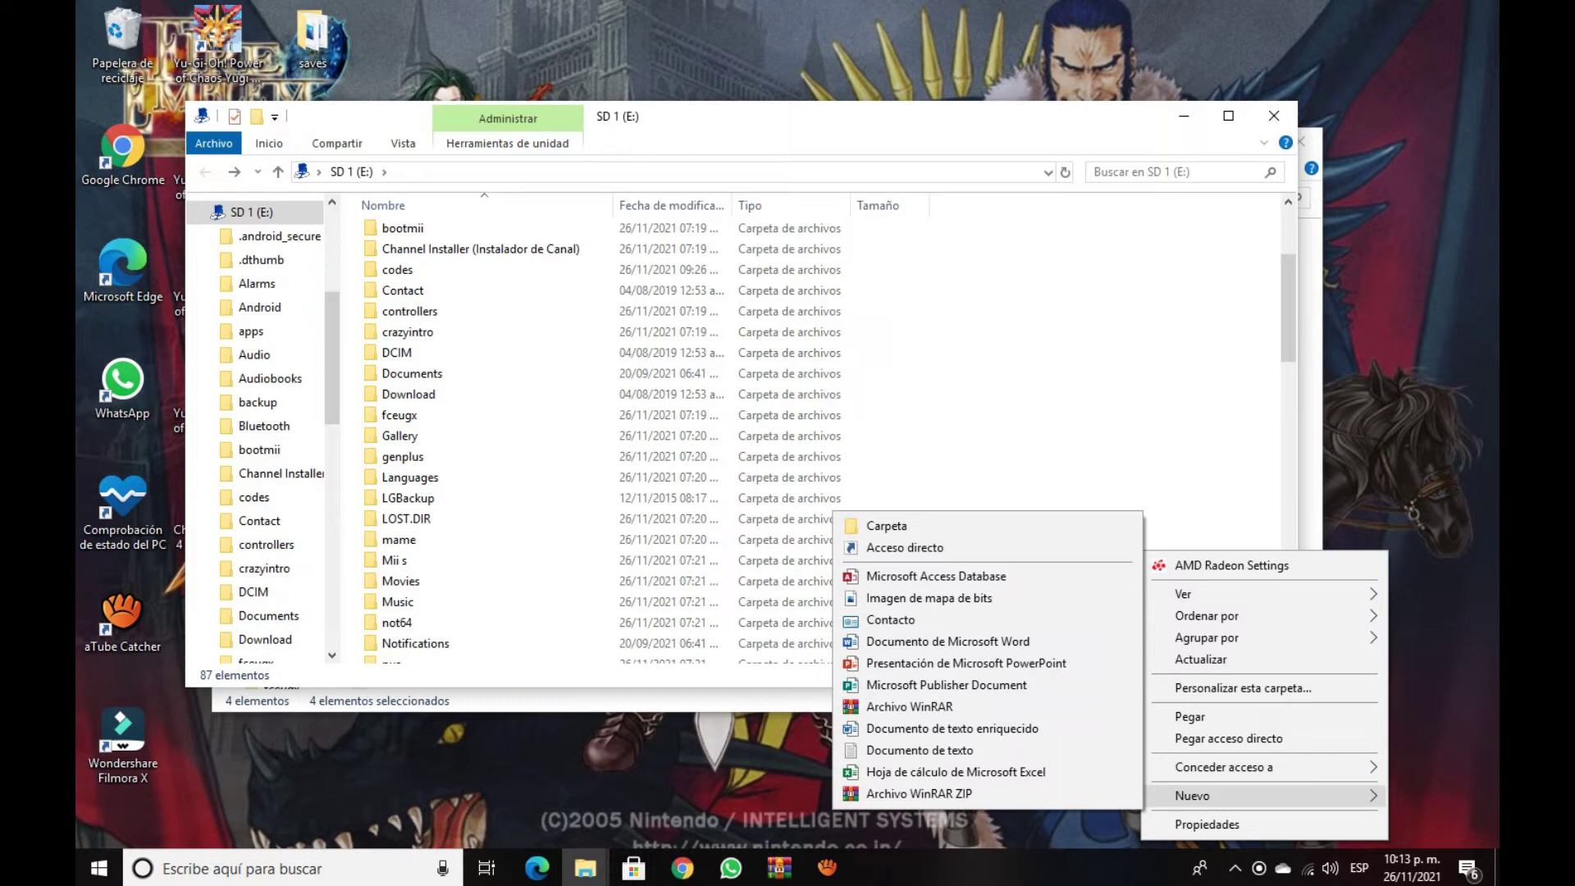
{"action": "key", "text": "Escape"}
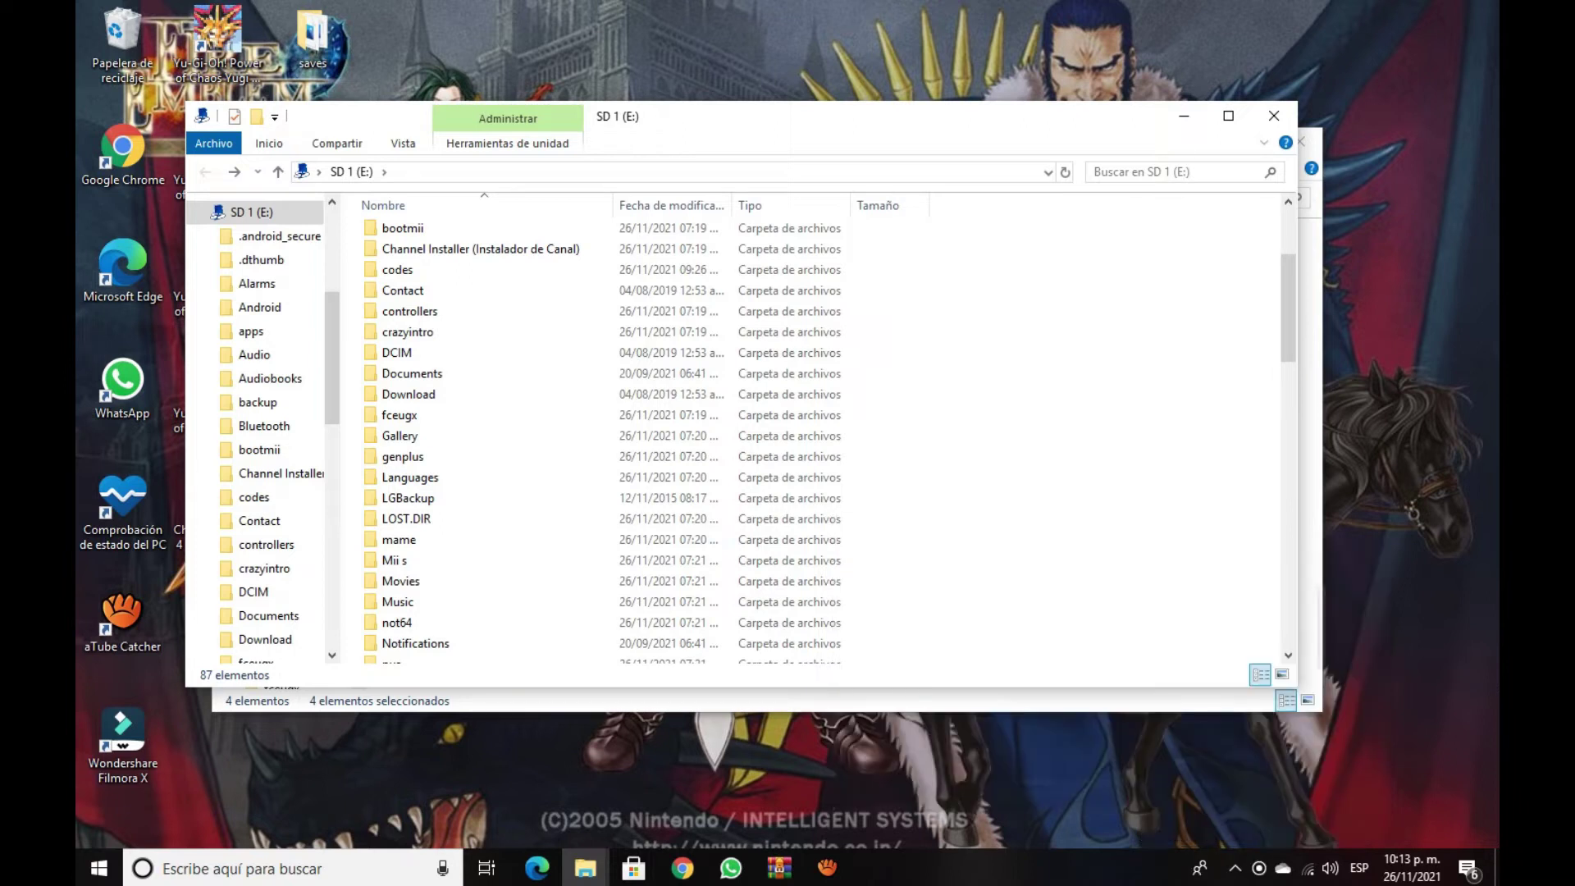
Copy the RSBE01.GCT file from the SD card's Project+ folder and return to the card's root
{"action": "left_click", "coordinate": [397, 269]}
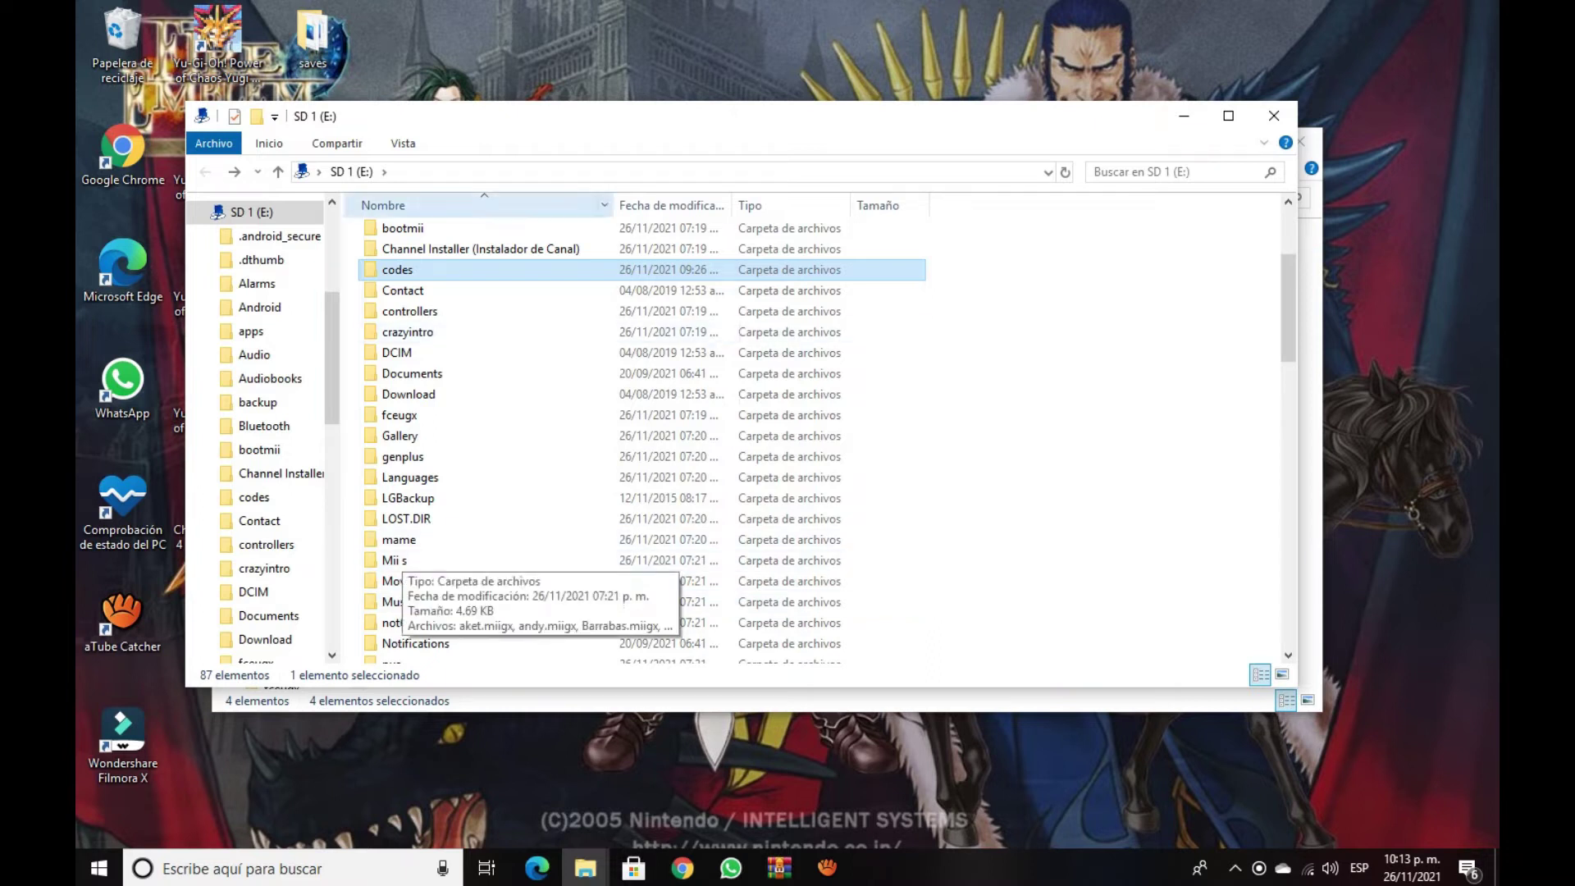
{"action": "scroll", "coordinate": [639, 459], "scroll_direction": "down", "scroll_amount": 4}
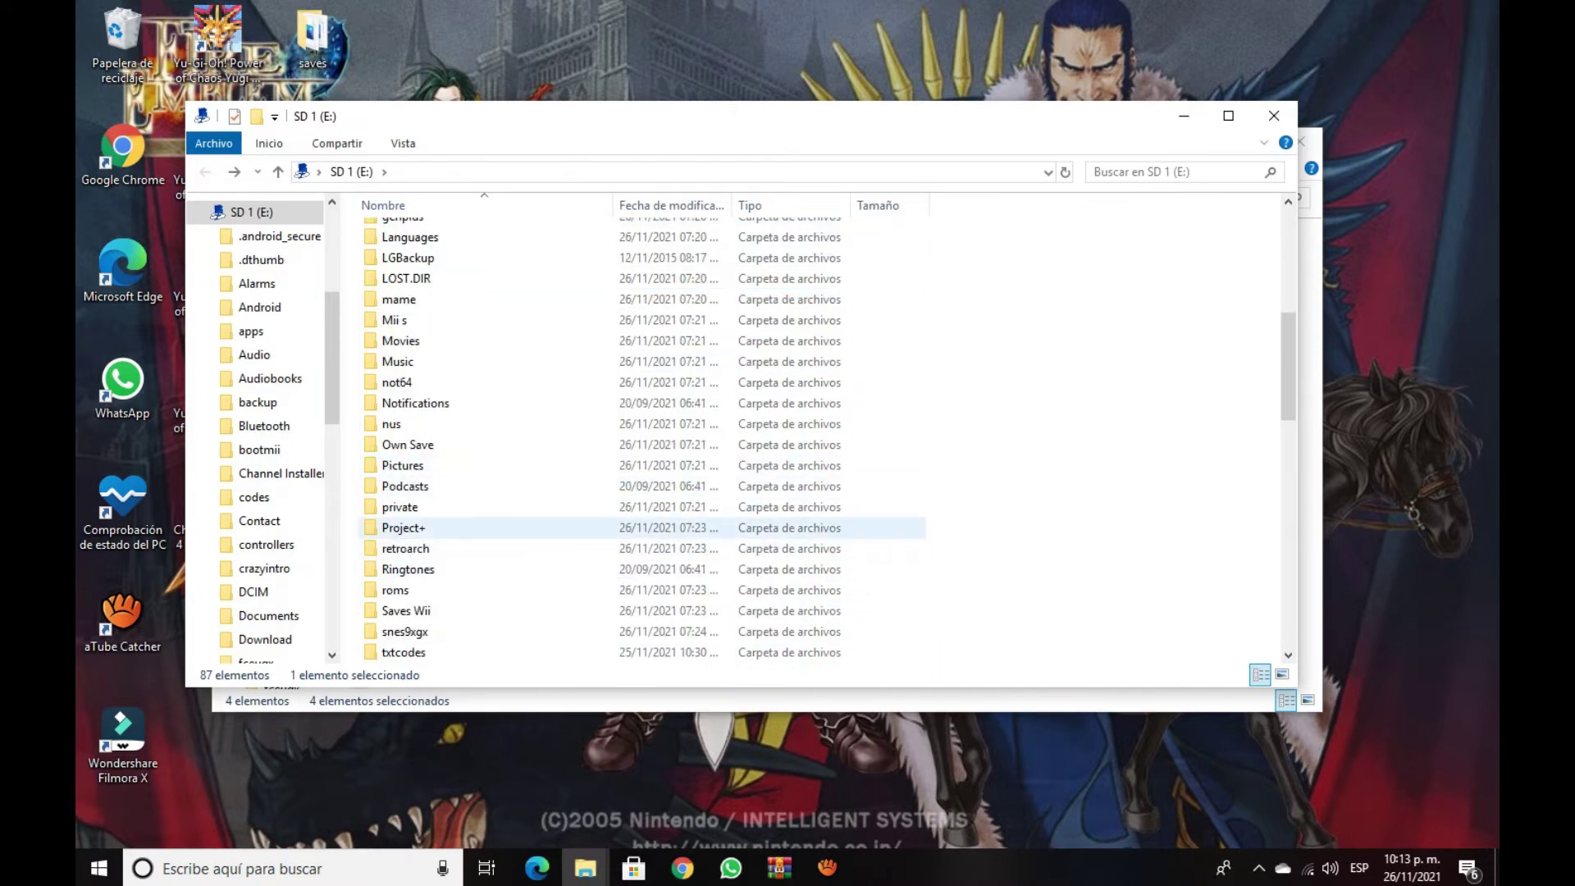
{"action": "double_click", "coordinate": [402, 528]}
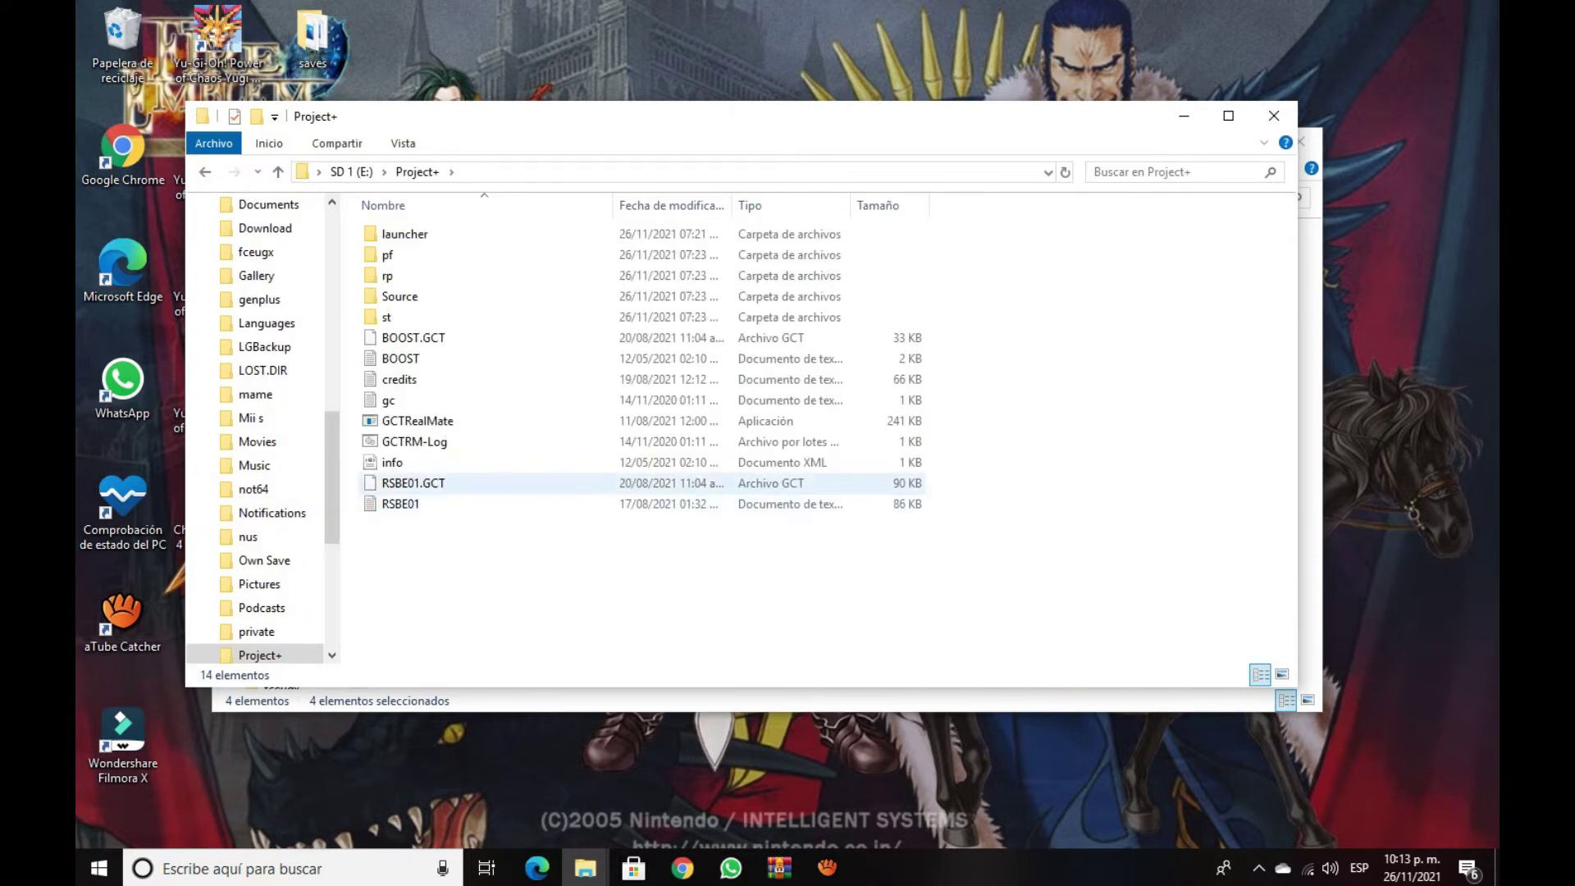
{"action": "left_click", "coordinate": [423, 483]}
{"action": "right_click", "coordinate": [425, 485]}
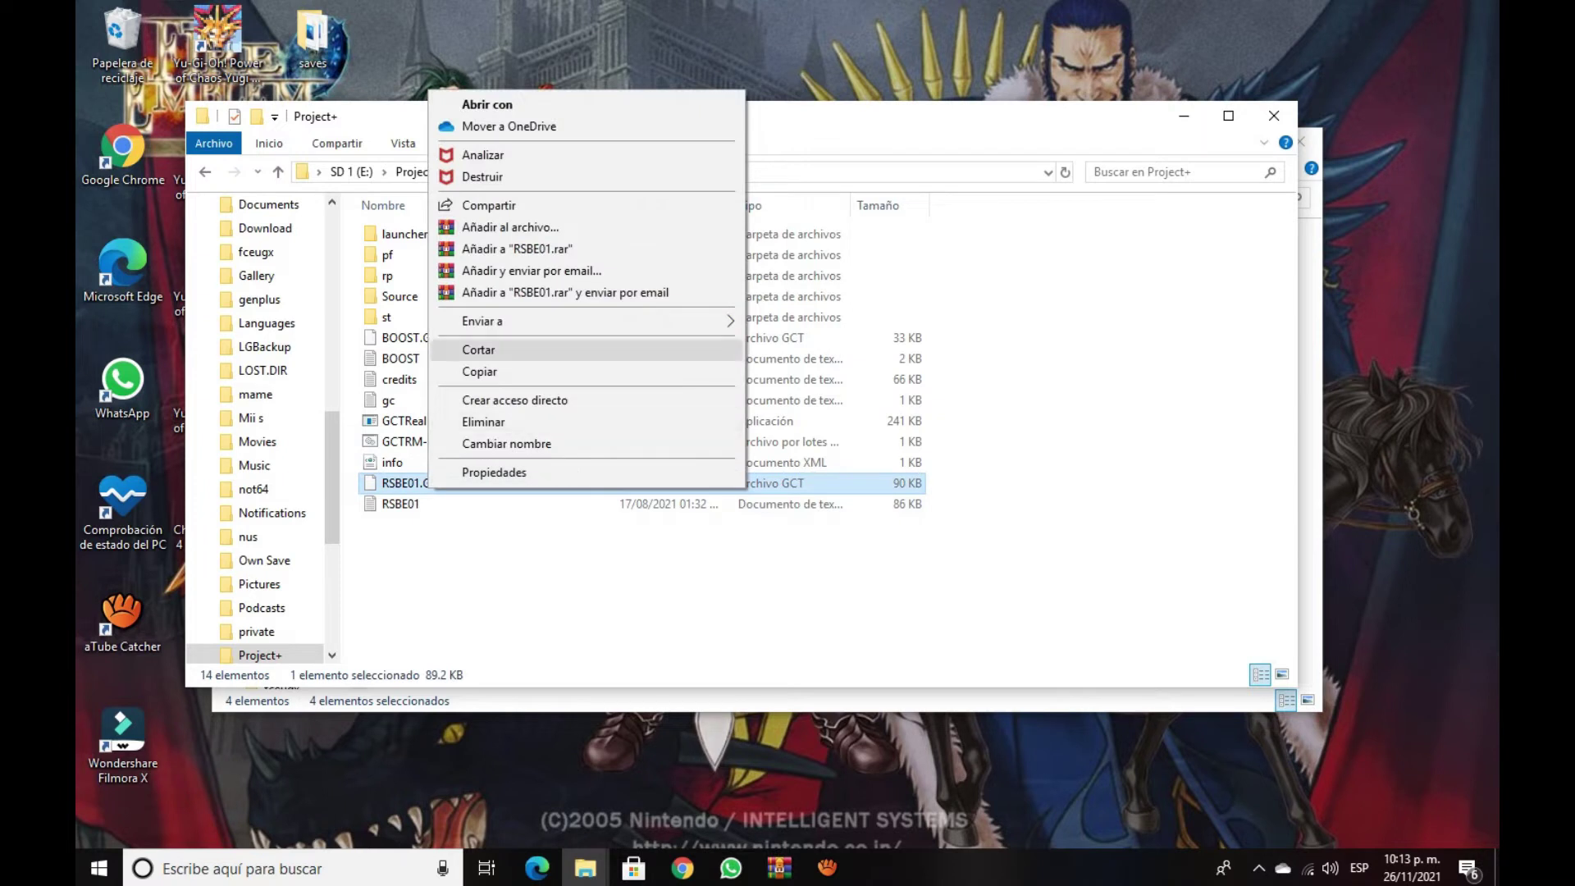
{"action": "left_click", "coordinate": [479, 372]}
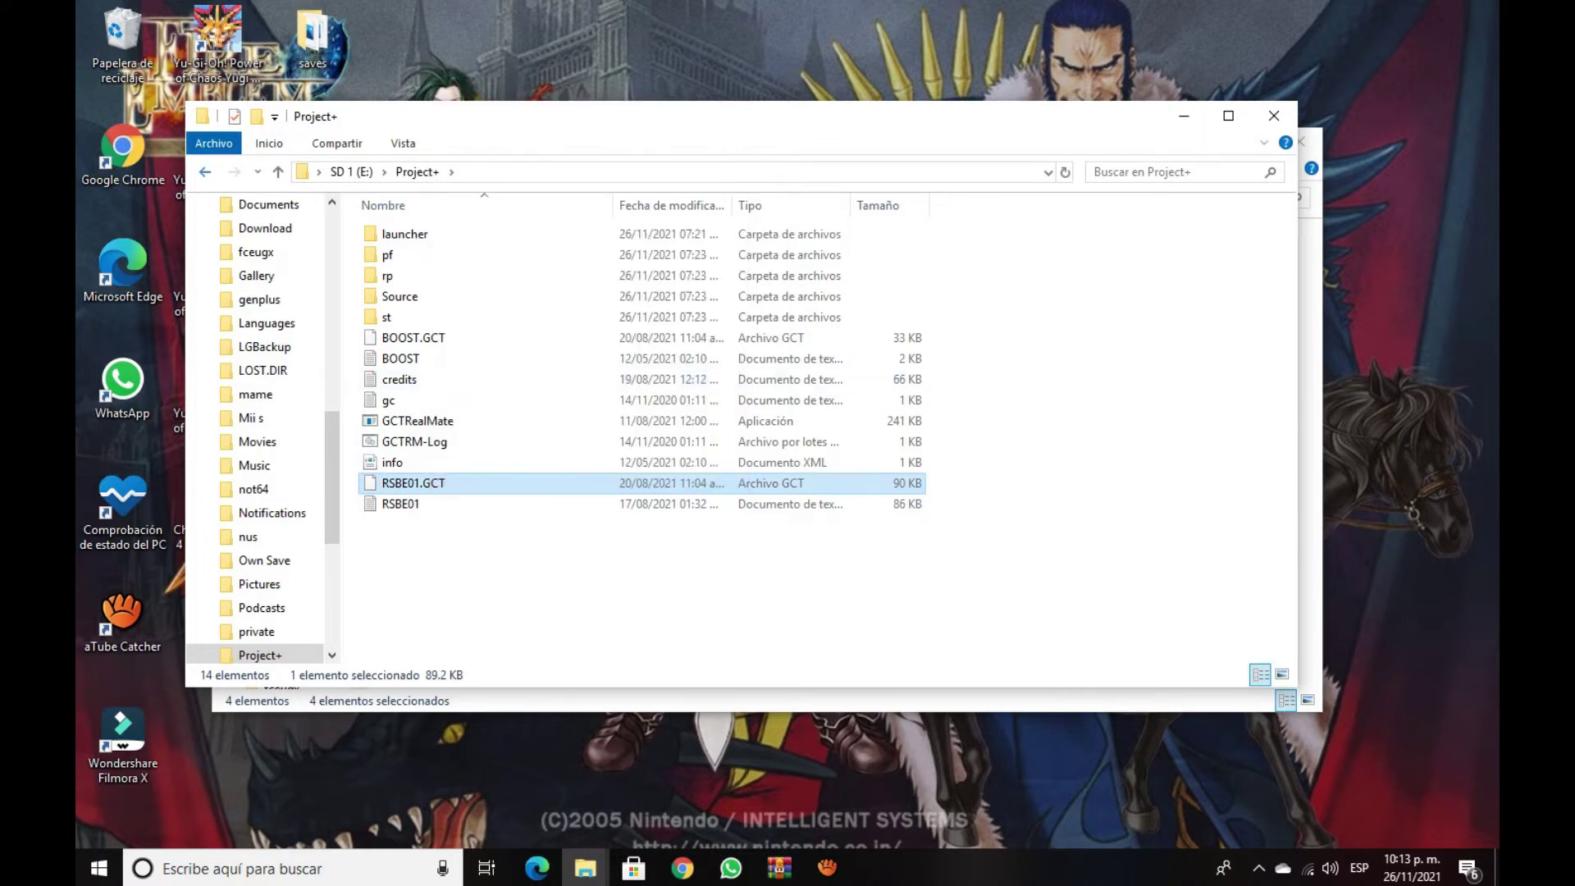
{"action": "left_click", "coordinate": [205, 171]}
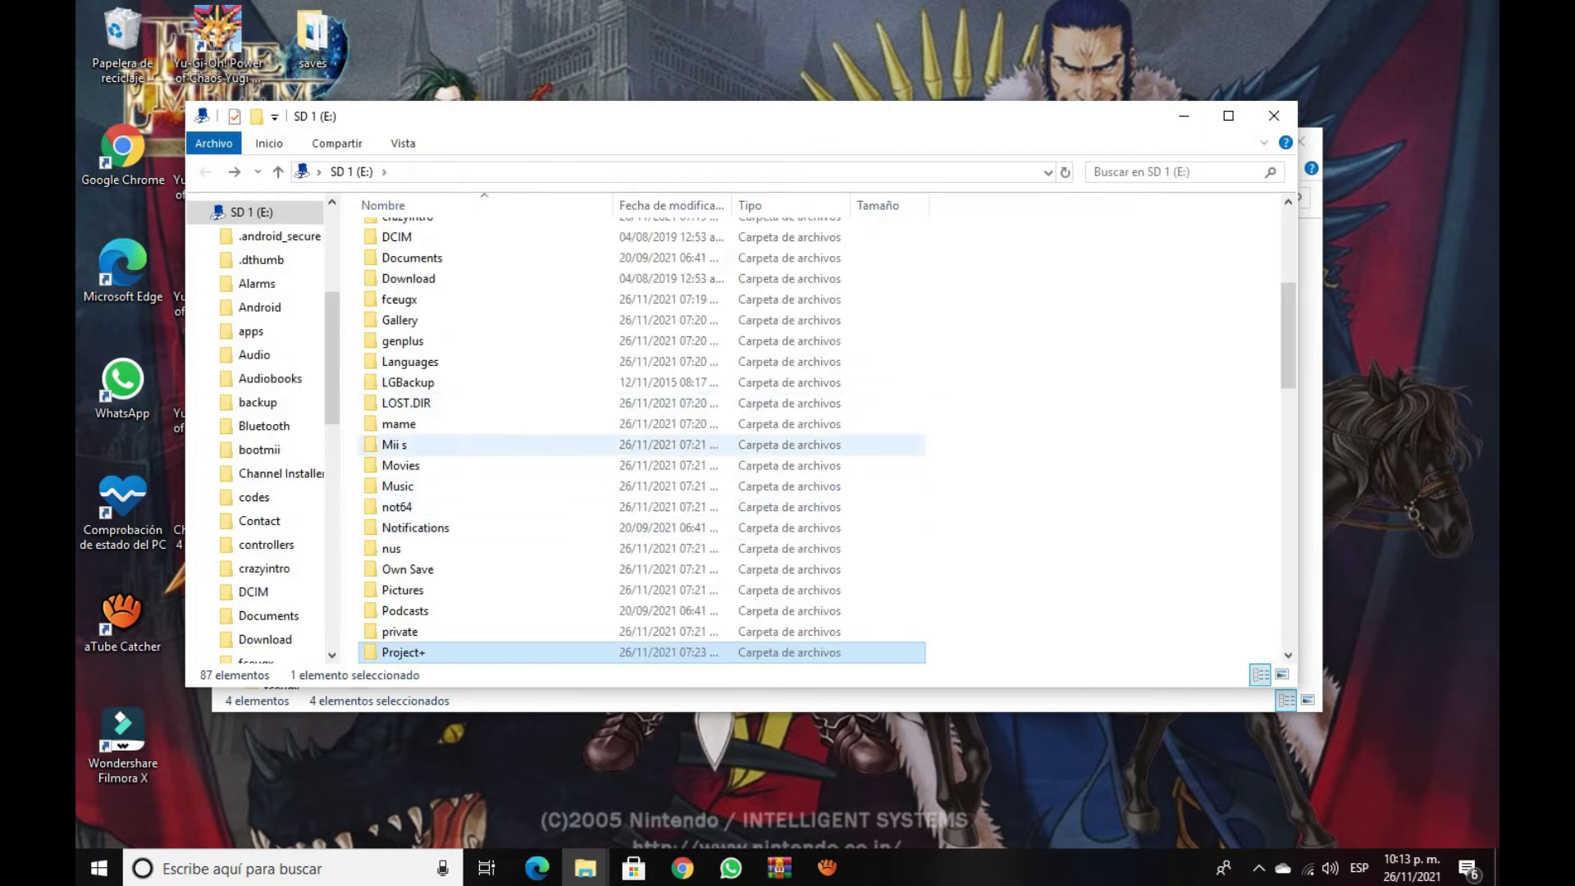
Open the codes folder in the SD card's root
{"action": "scroll", "coordinate": [443, 403], "scroll_direction": "up", "scroll_amount": 2}
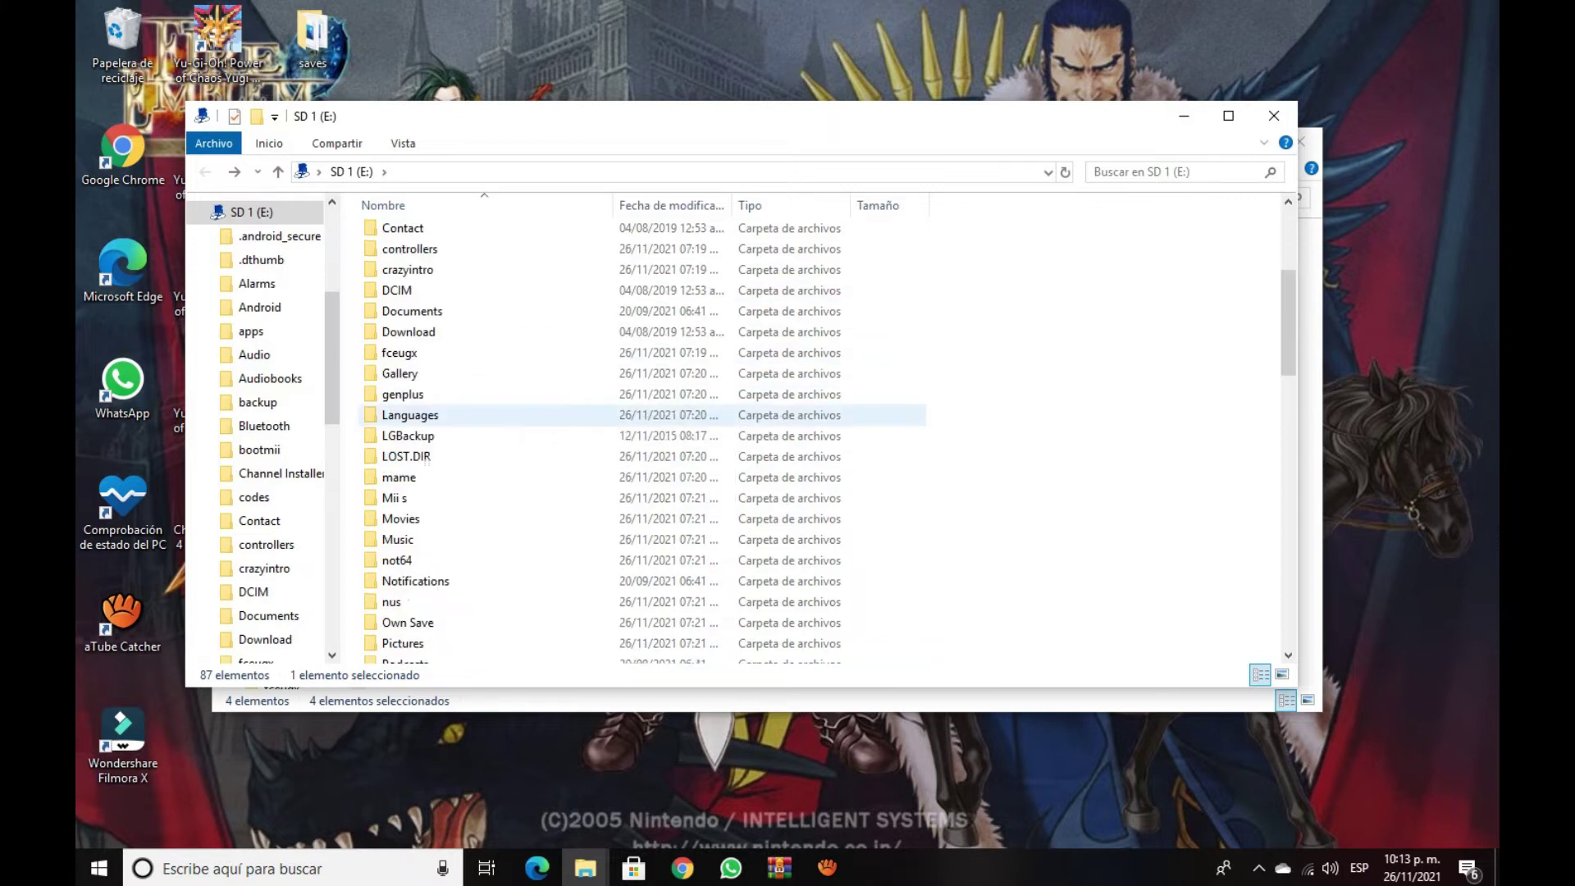
{"action": "left_click", "coordinate": [410, 269]}
{"action": "key", "text": "Return"}
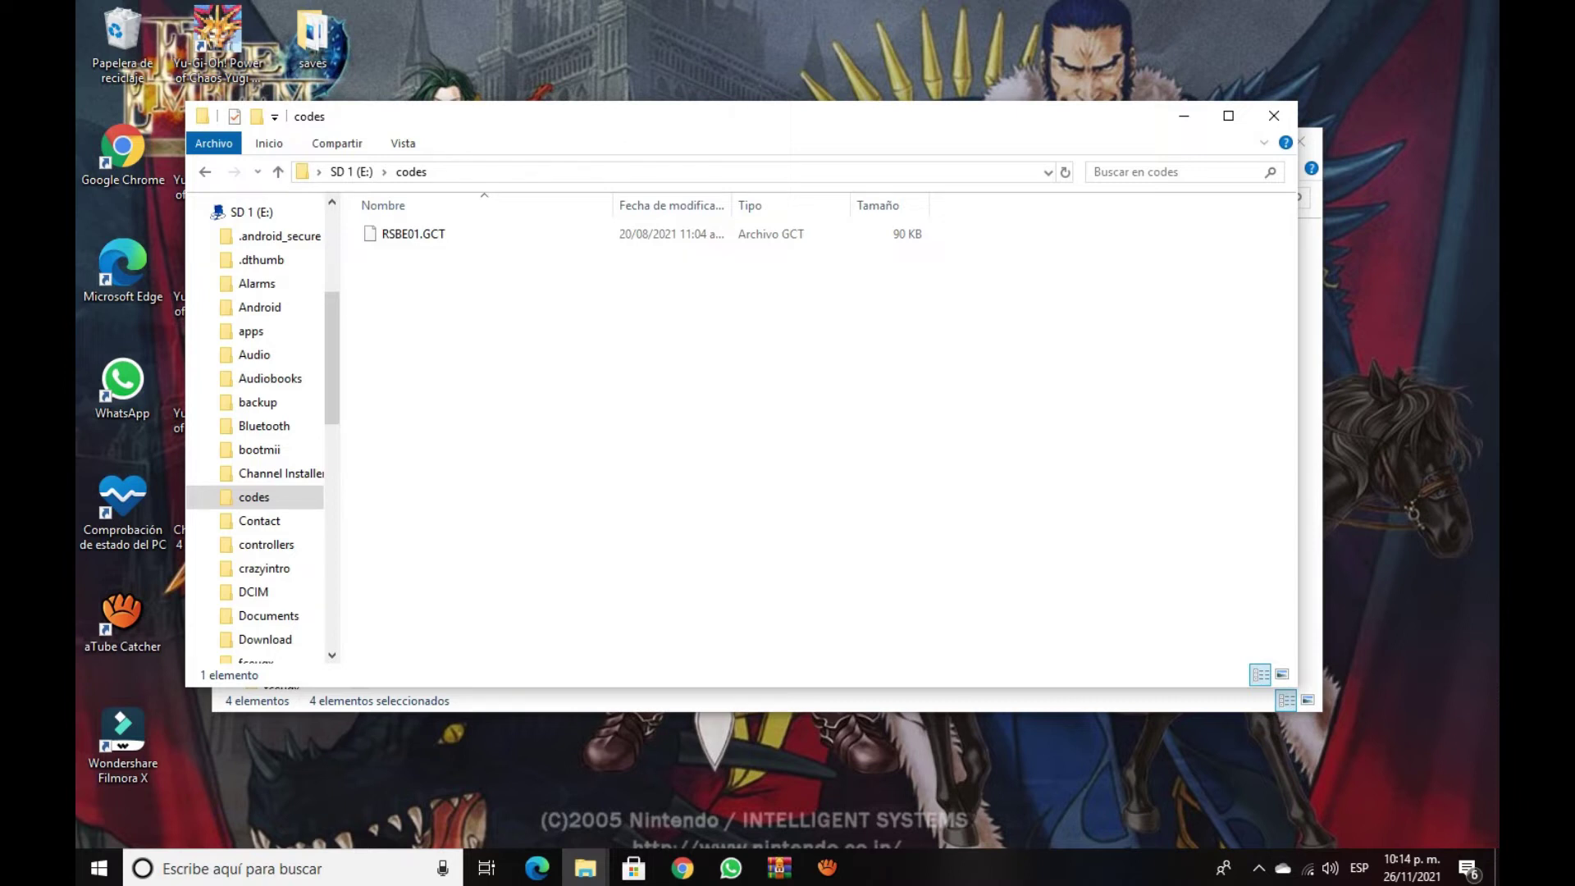
Switch to Chrome to review the remaining steps of the Reddit guide, then return to the codes folder
{"action": "left_click", "coordinate": [681, 867]}
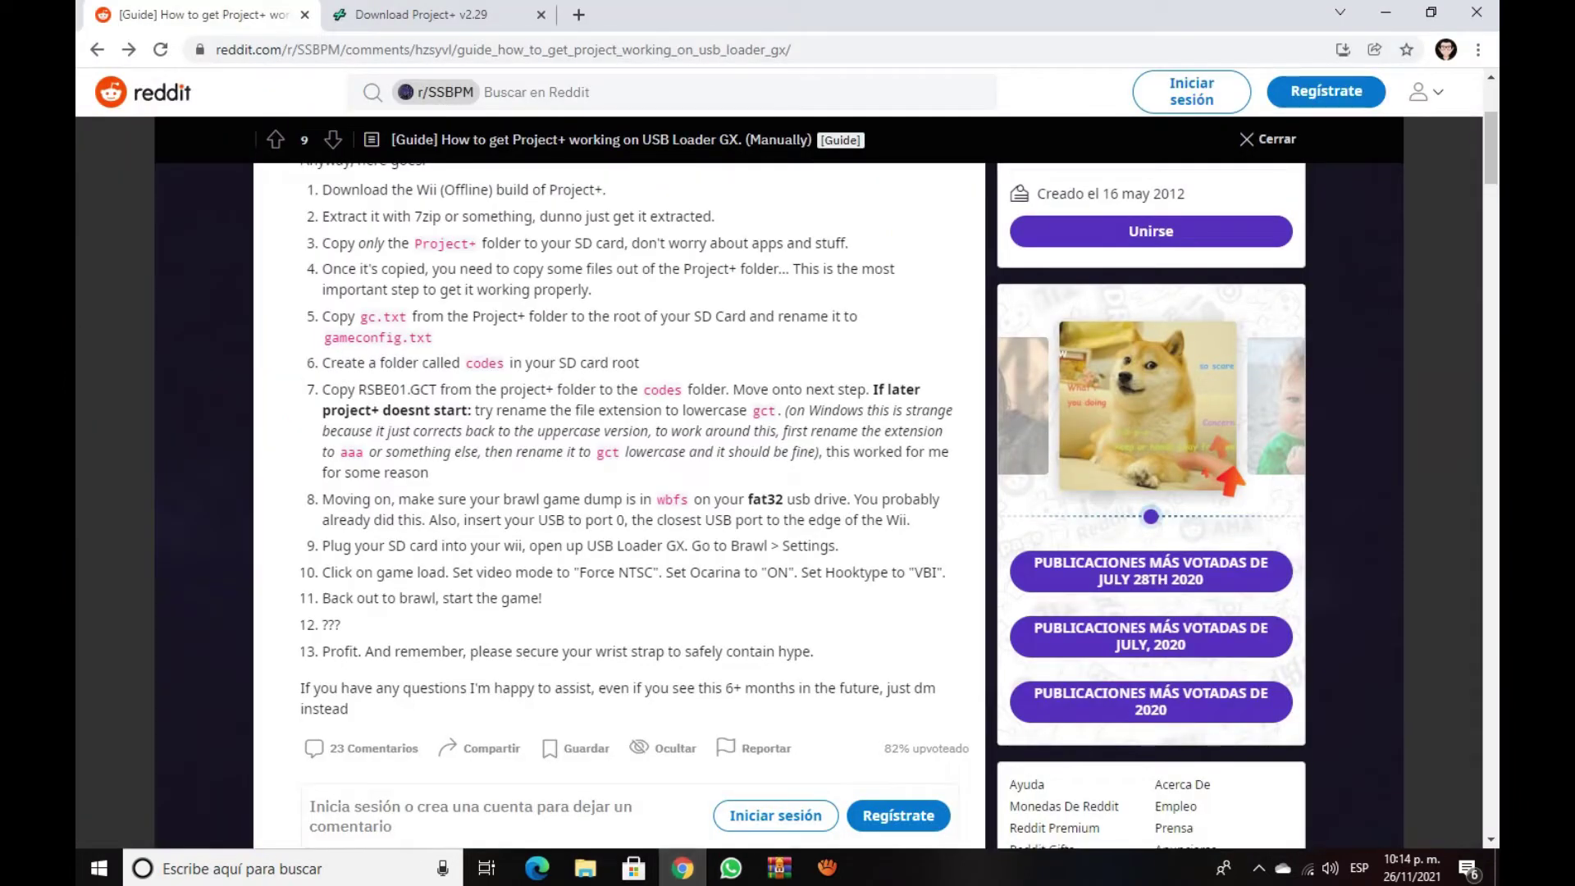
{"action": "scroll", "coordinate": [615, 493], "scroll_direction": "up", "scroll_amount": 1}
{"action": "scroll", "coordinate": [615, 492], "scroll_direction": "down", "scroll_amount": 1}
{"action": "left_click", "coordinate": [1385, 13]}
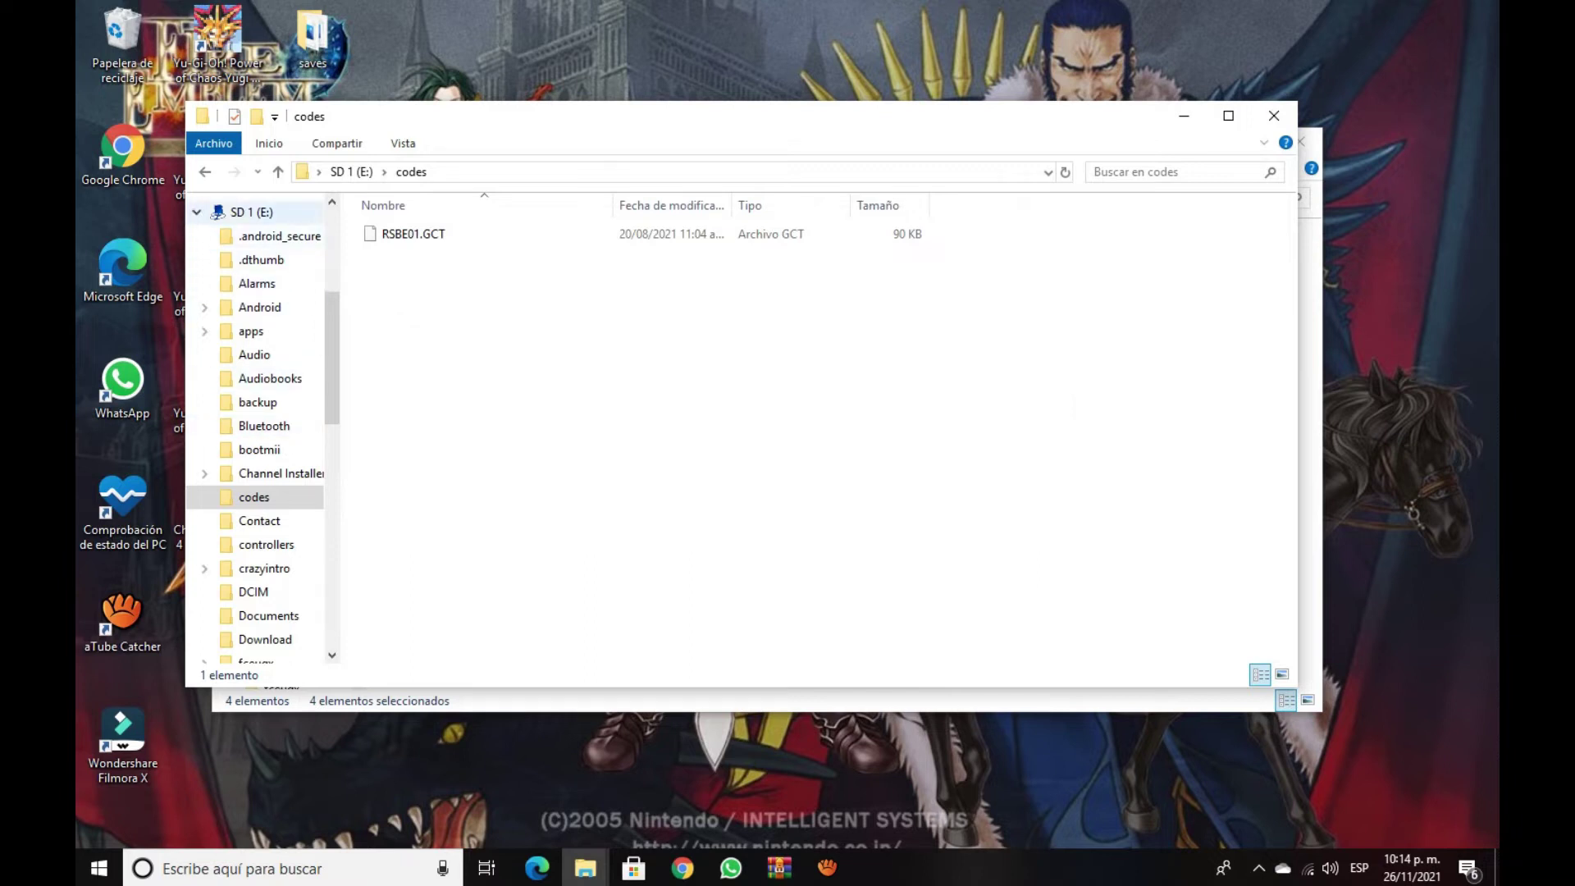
Eject the SD card safely and clear the file selection in the Project+ v2.29 (Wii) folder
{"action": "right_click", "coordinate": [247, 215]}
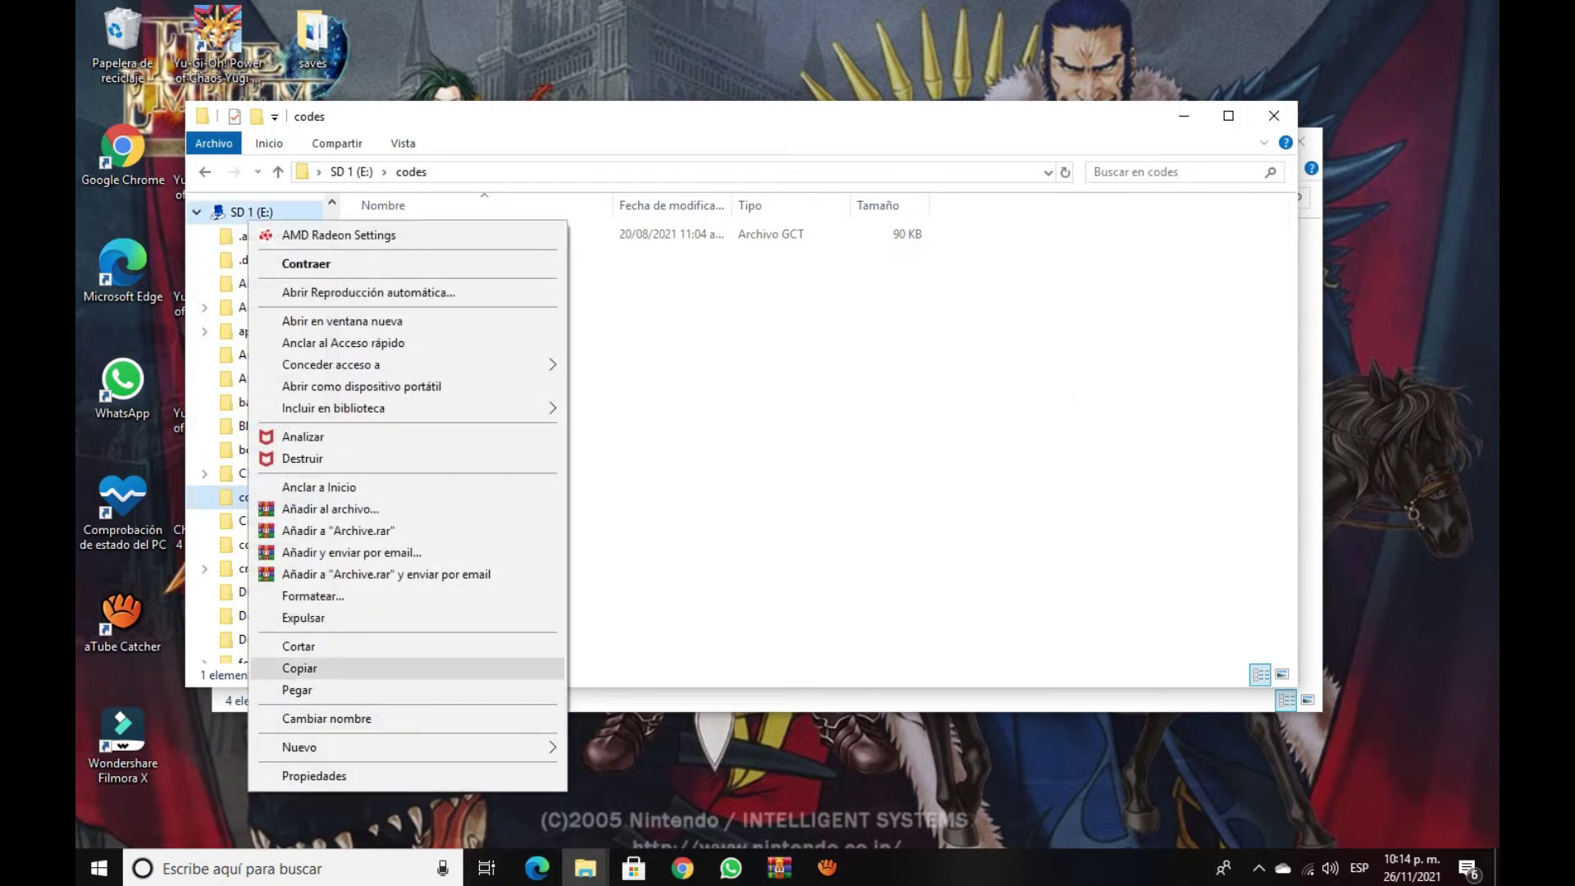
{"action": "left_click", "coordinate": [303, 618]}
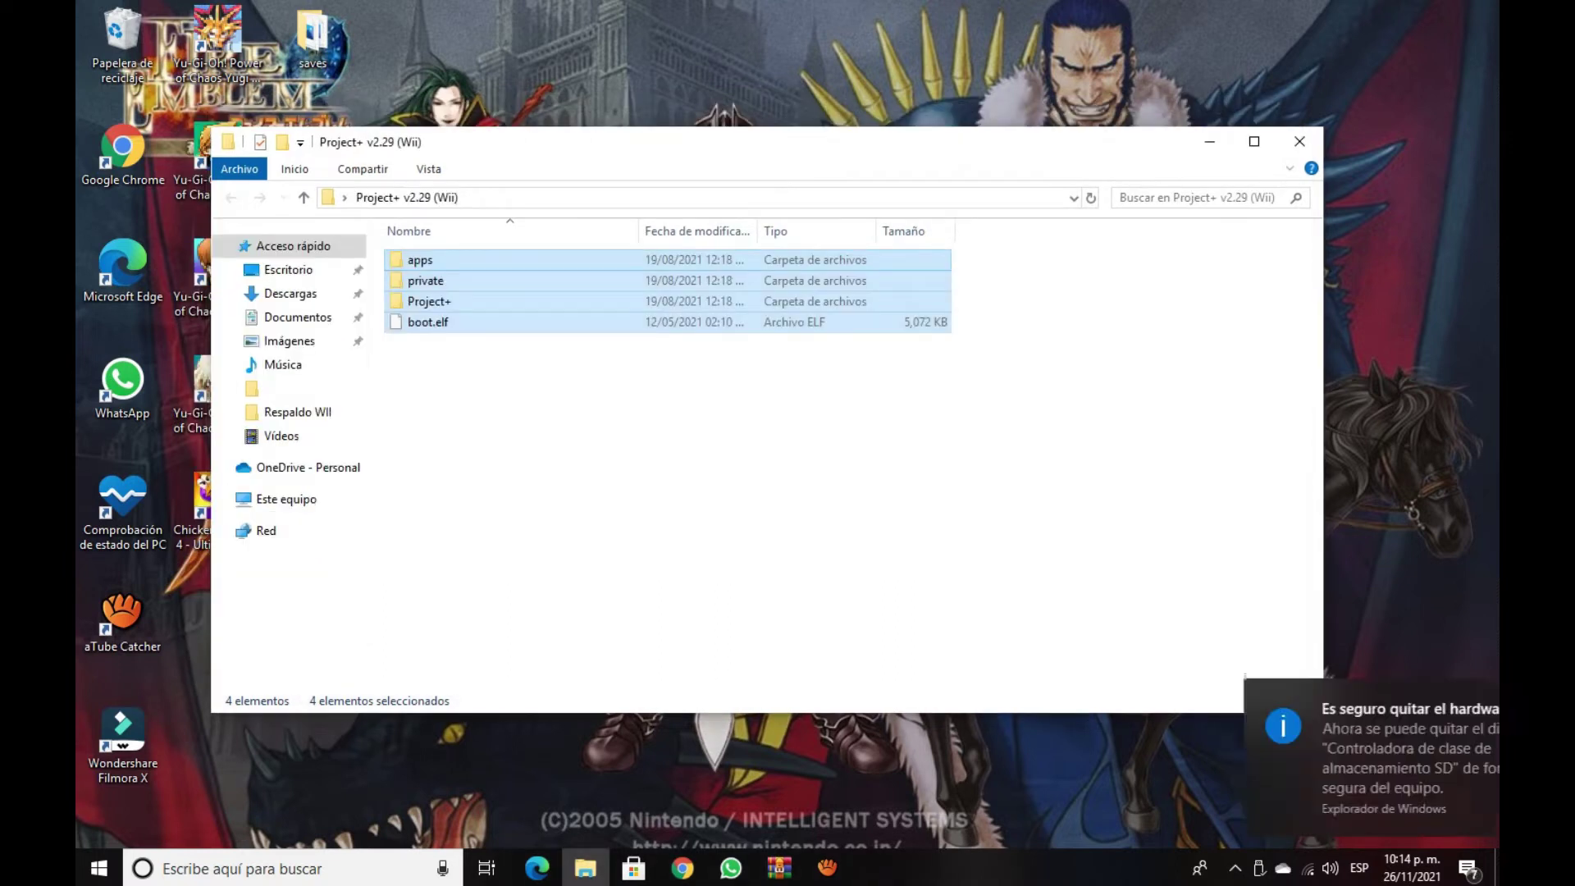
{"action": "key", "text": "Escape"}
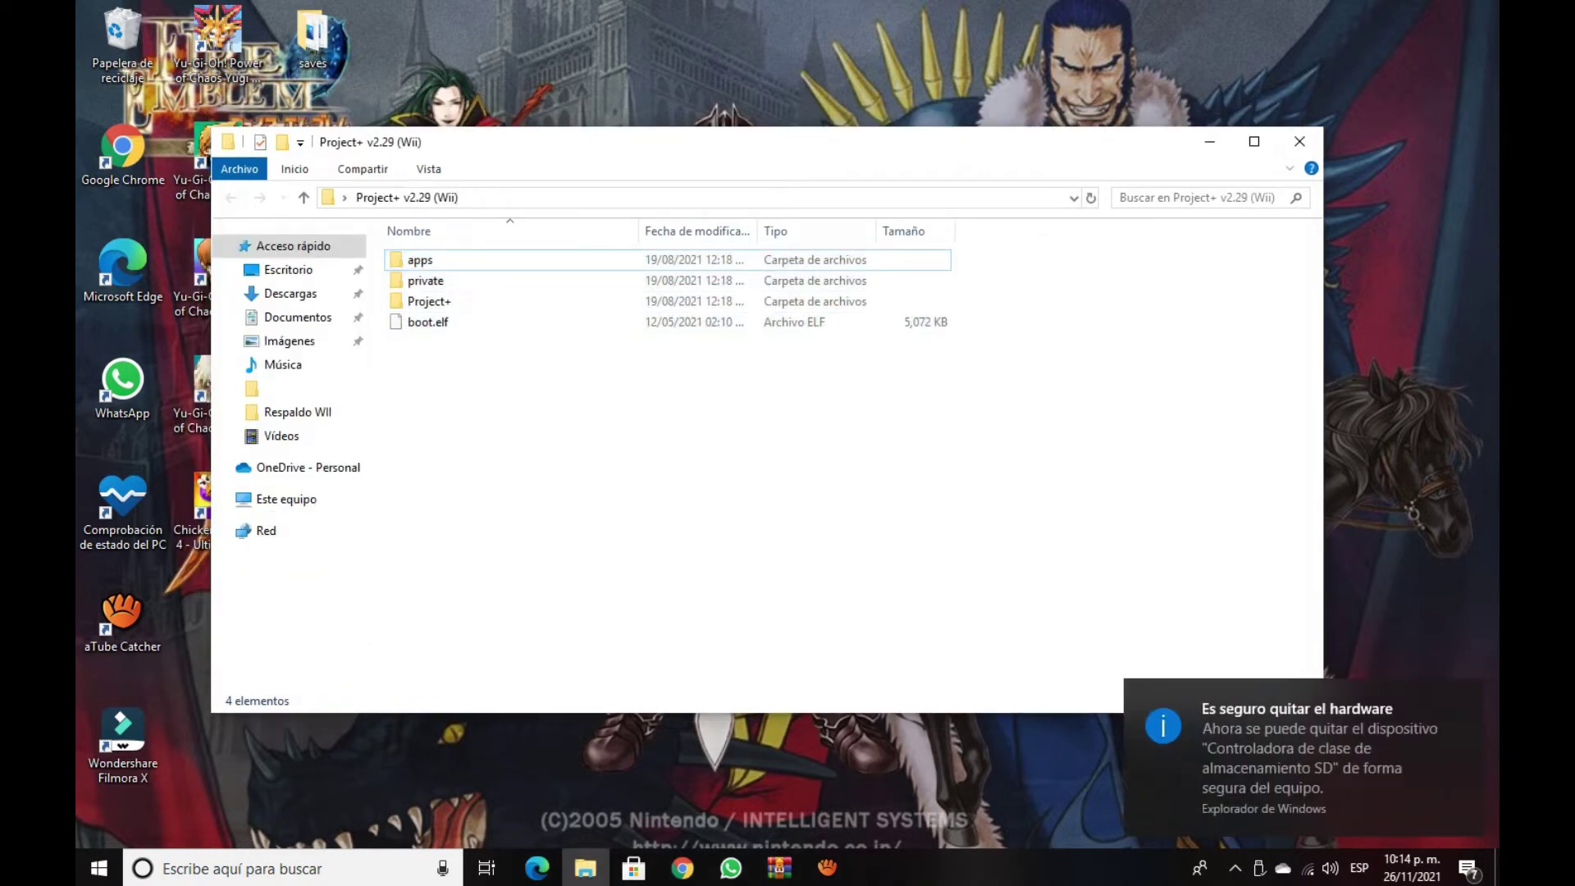